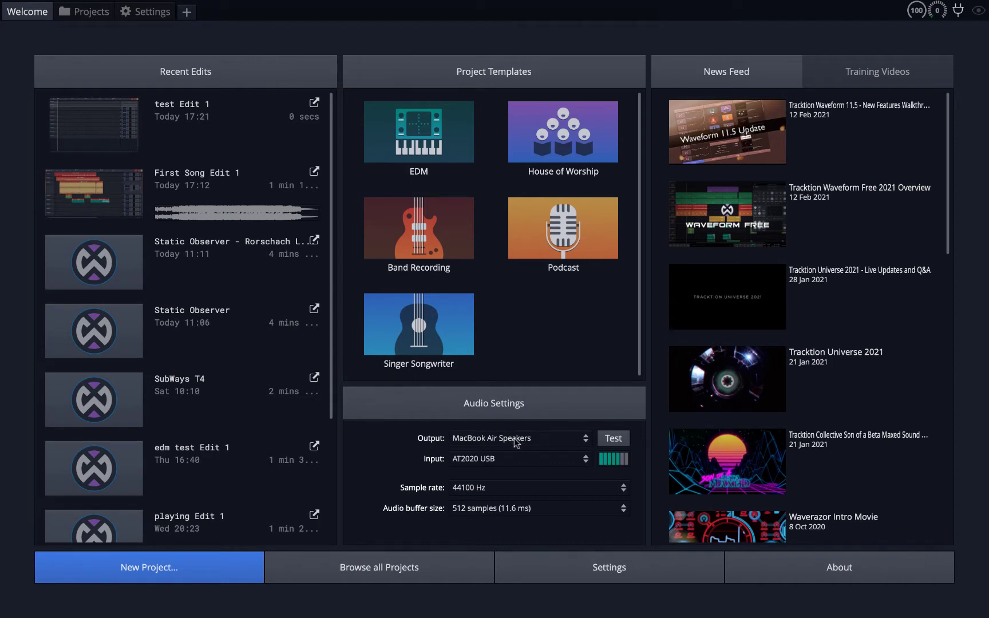
Choose MacBook Air Speakers as the audio output and AT2020 USB as the audio input.
left_click(516, 440)
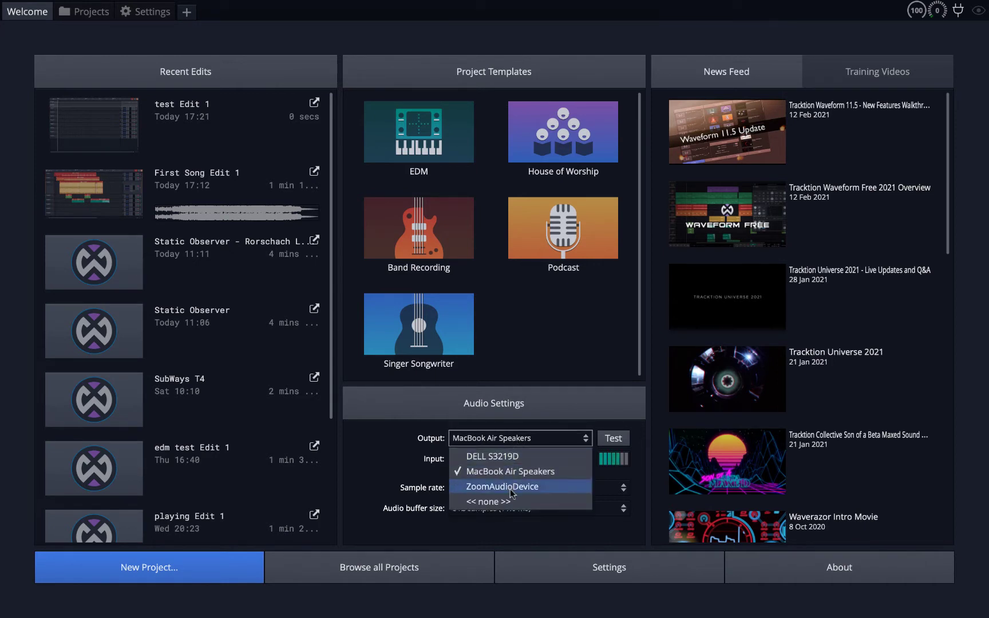
left_click(508, 472)
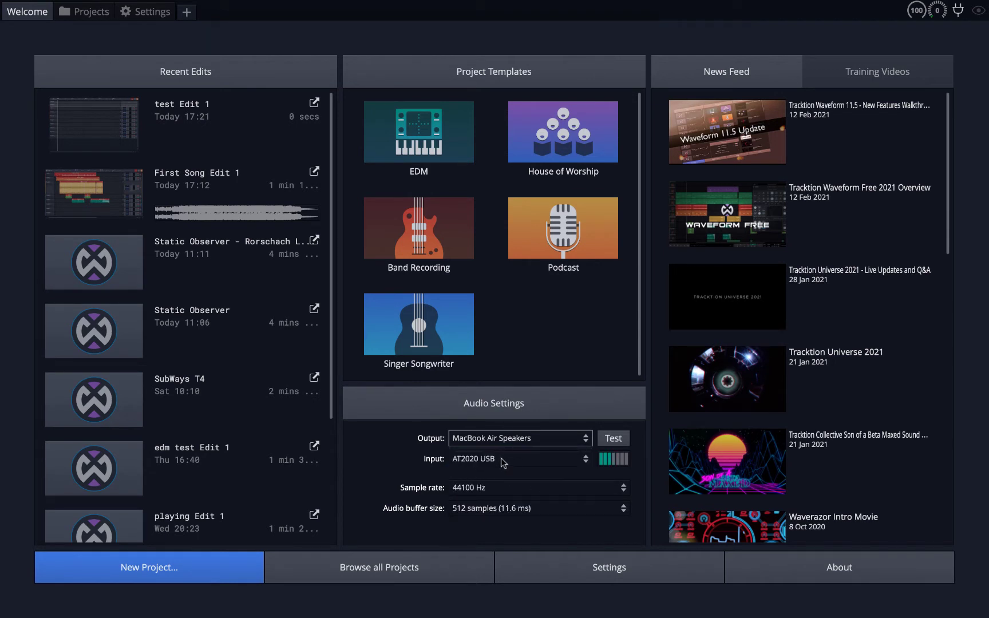
left_click(503, 463)
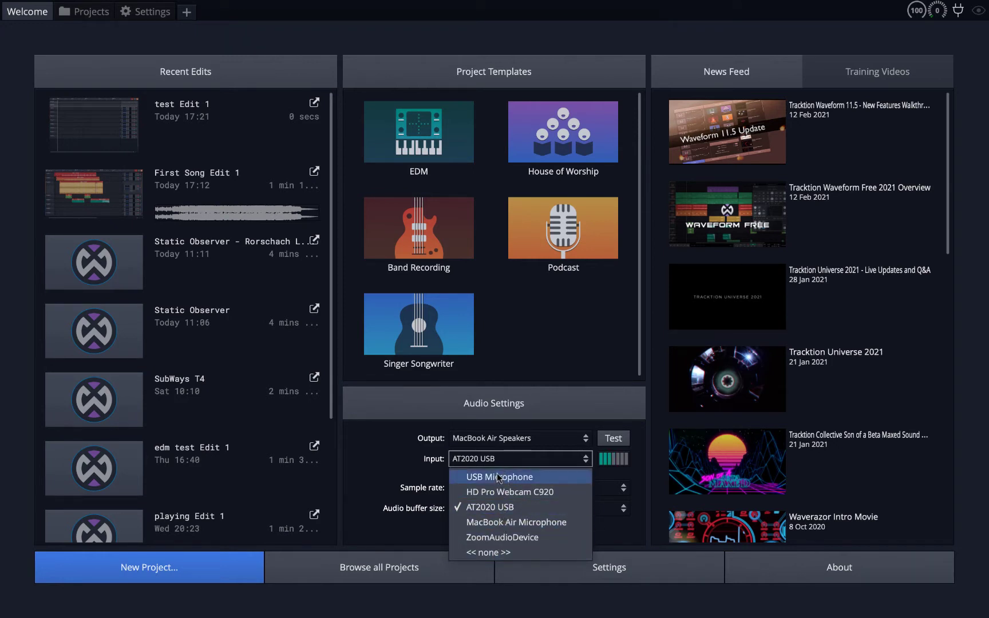
left_click(492, 508)
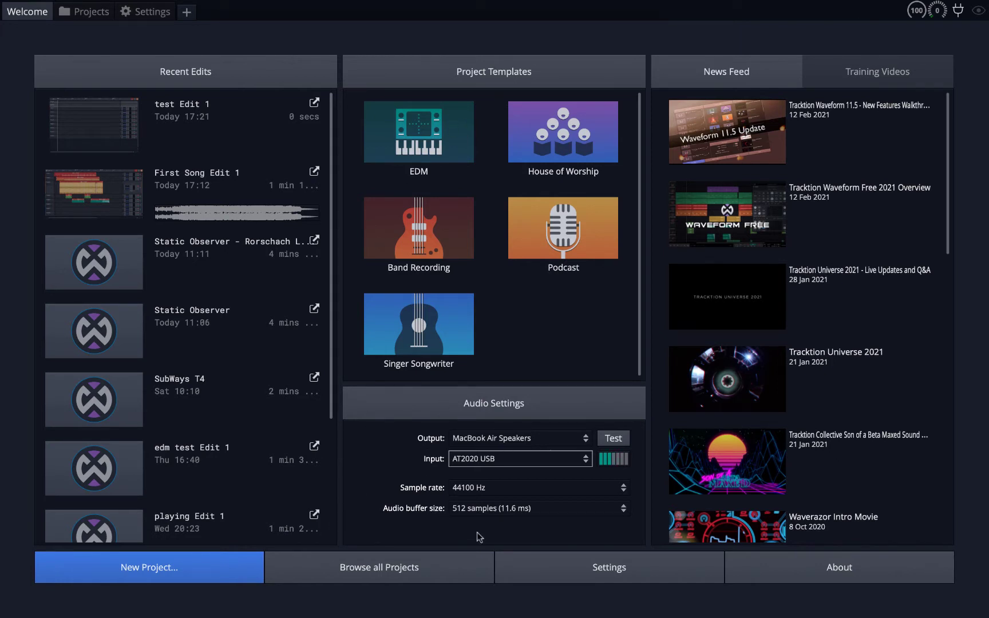
Create a project named "first song" from the Default template, opening the existing file of that name.
left_click(145, 572)
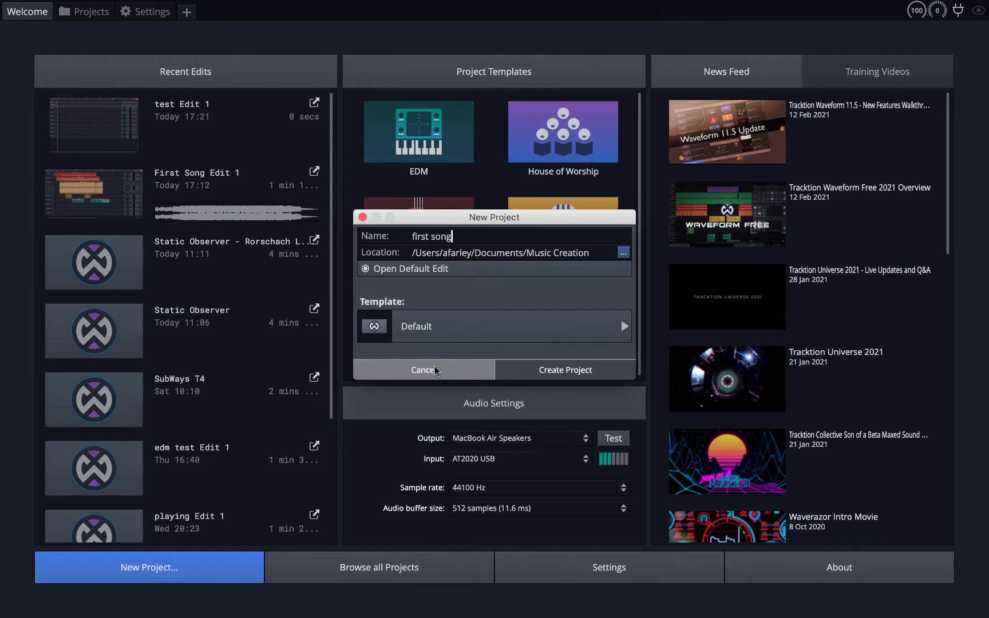
left_click(425, 328)
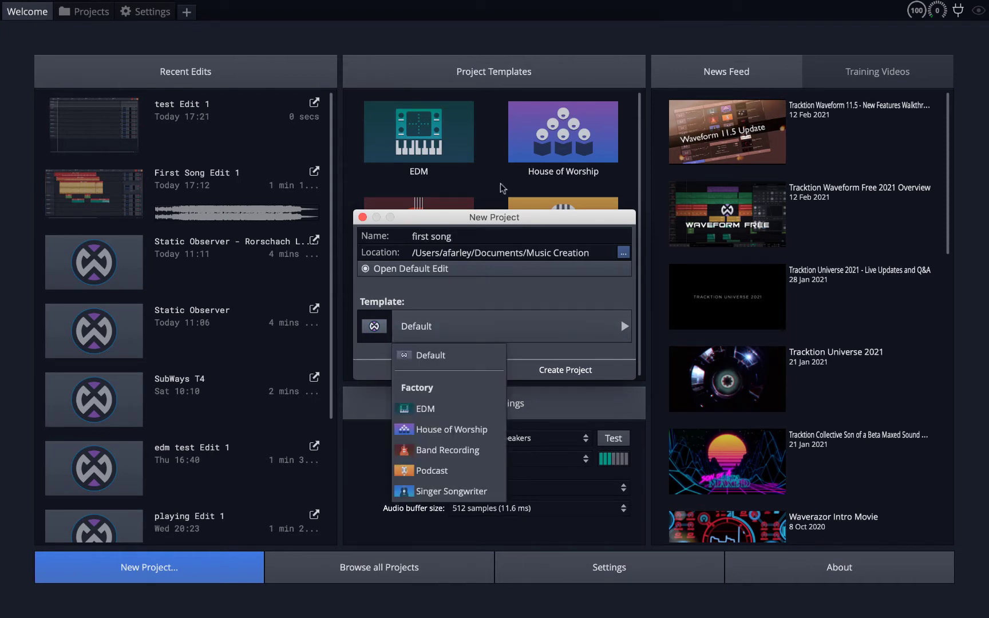
left_click(431, 356)
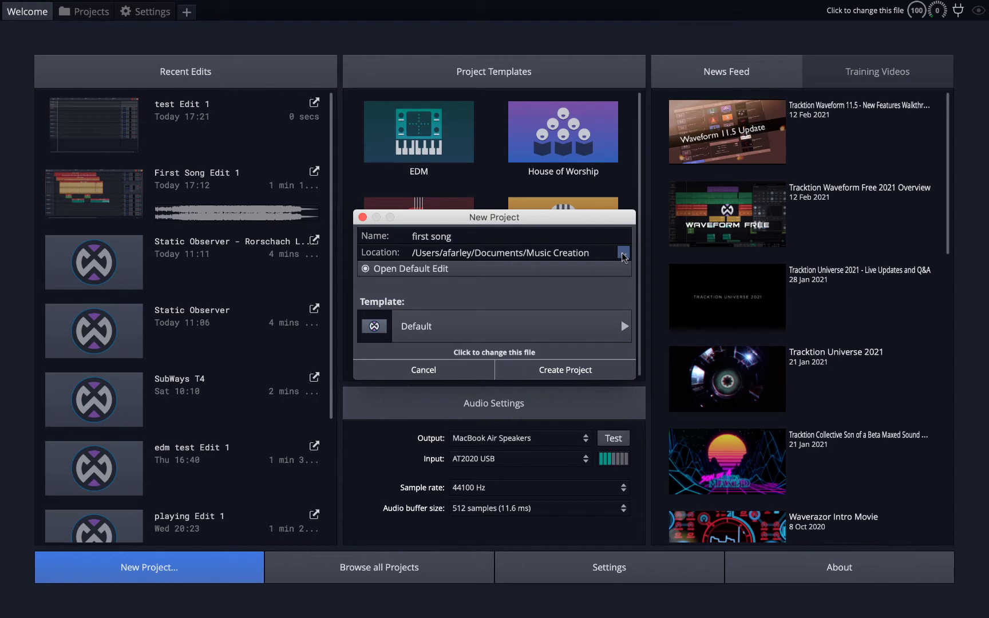
left_click(569, 372)
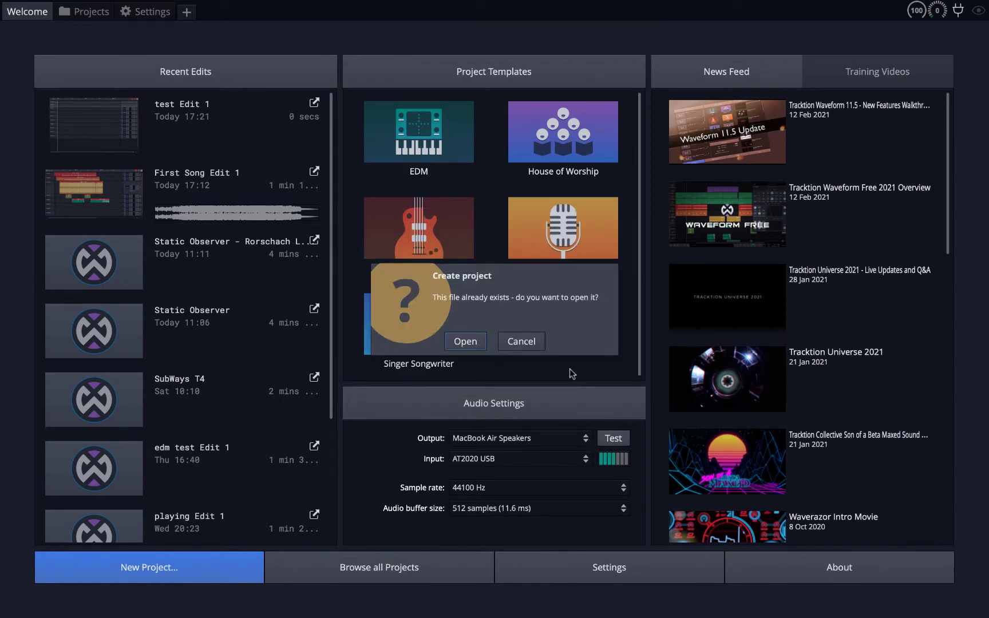
left_click(471, 342)
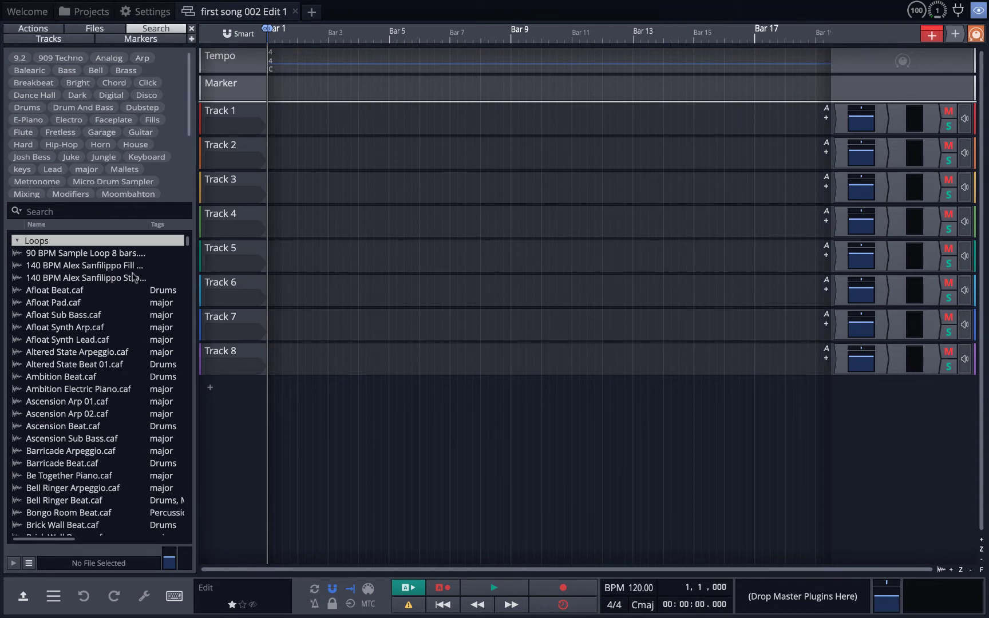
Browse the Loops, Presets and Plugins categories in the search browser and return to the loops.
left_click(17, 241)
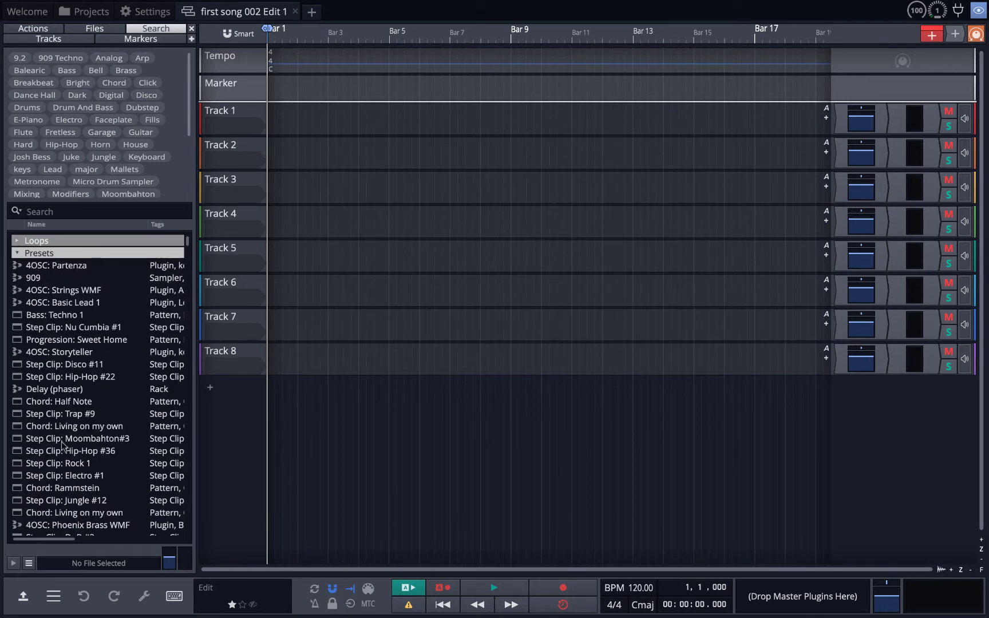
left_click(17, 254)
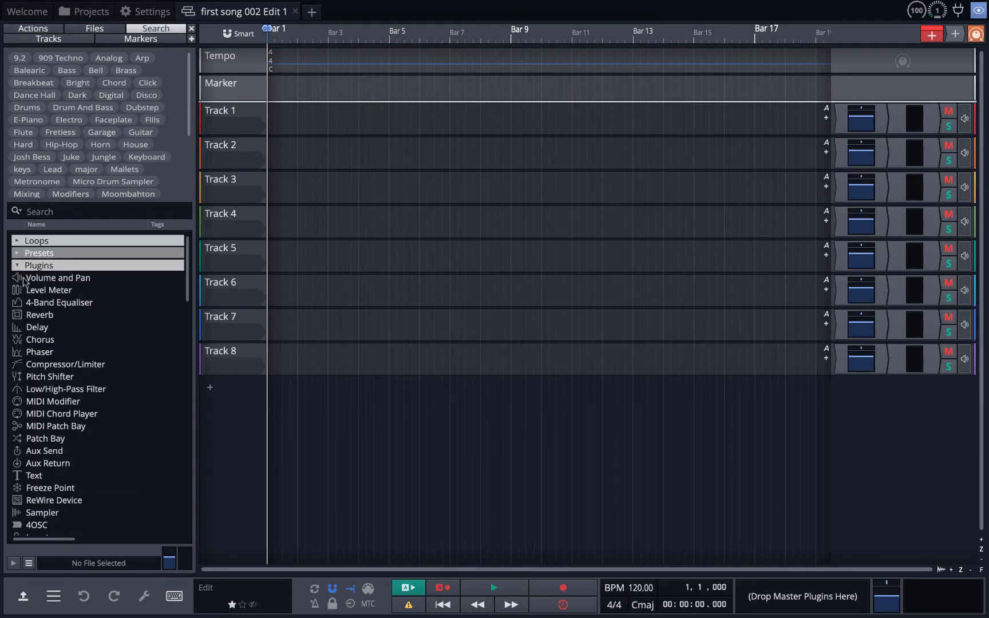
left_click(18, 241)
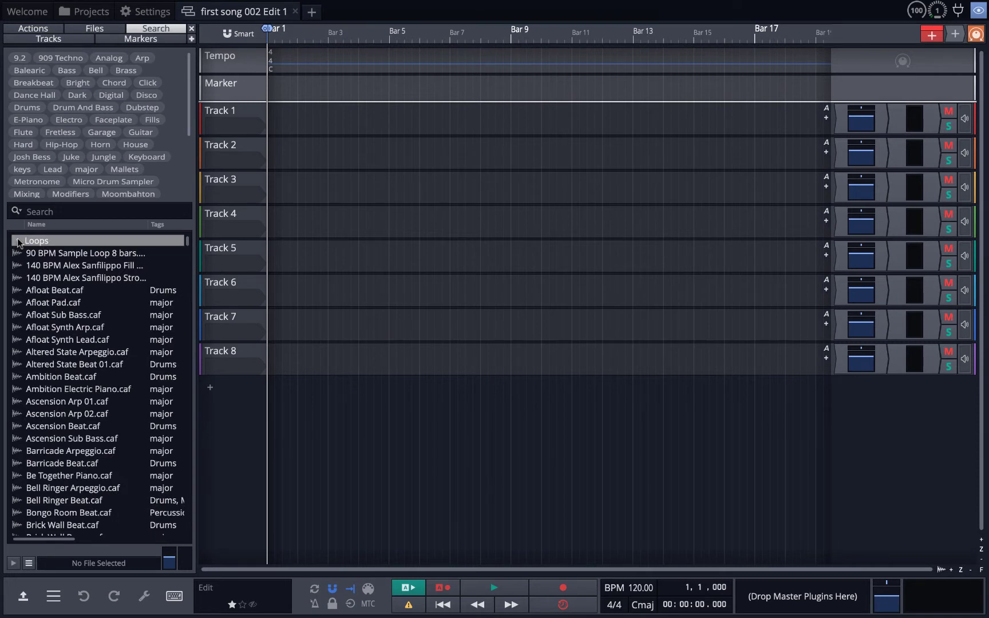
Search the loops for "beat" and audition Afloat Beat, Altered State Beat 01 and Ambition Beat.
left_click(52, 207)
type("beat")
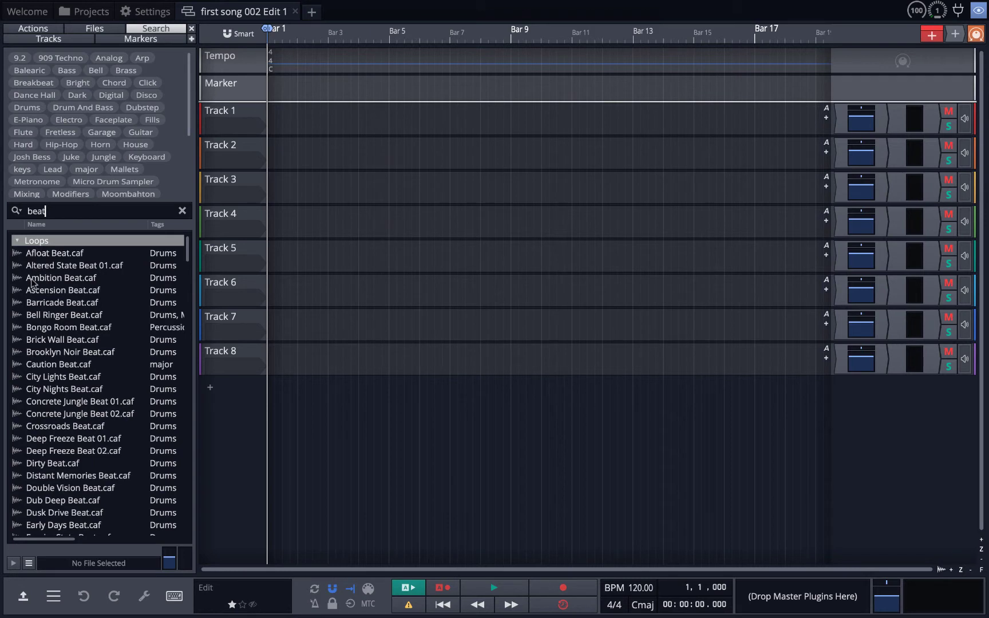
left_click(40, 256)
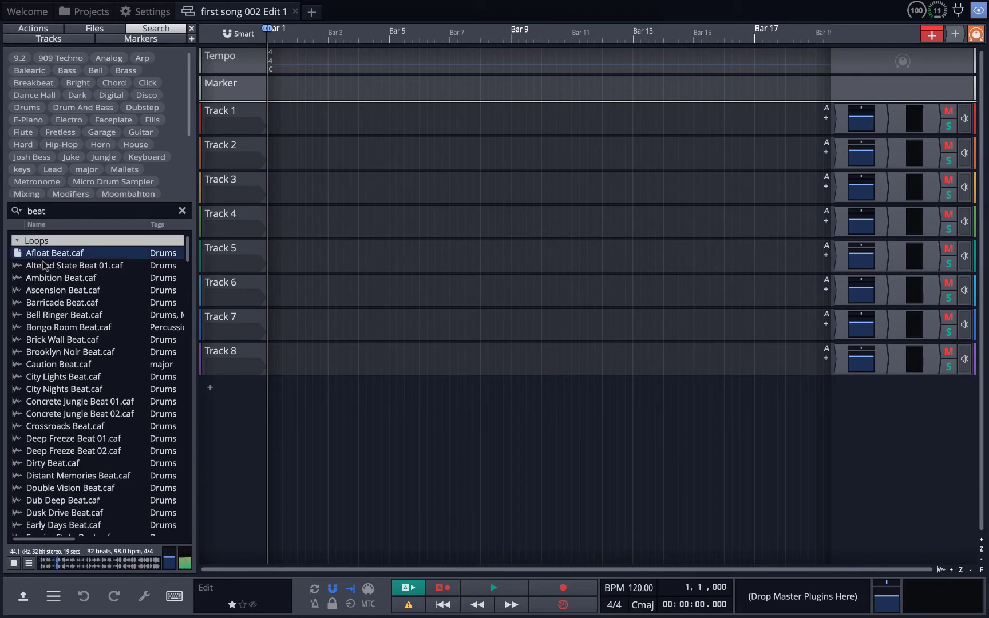
left_click(44, 266)
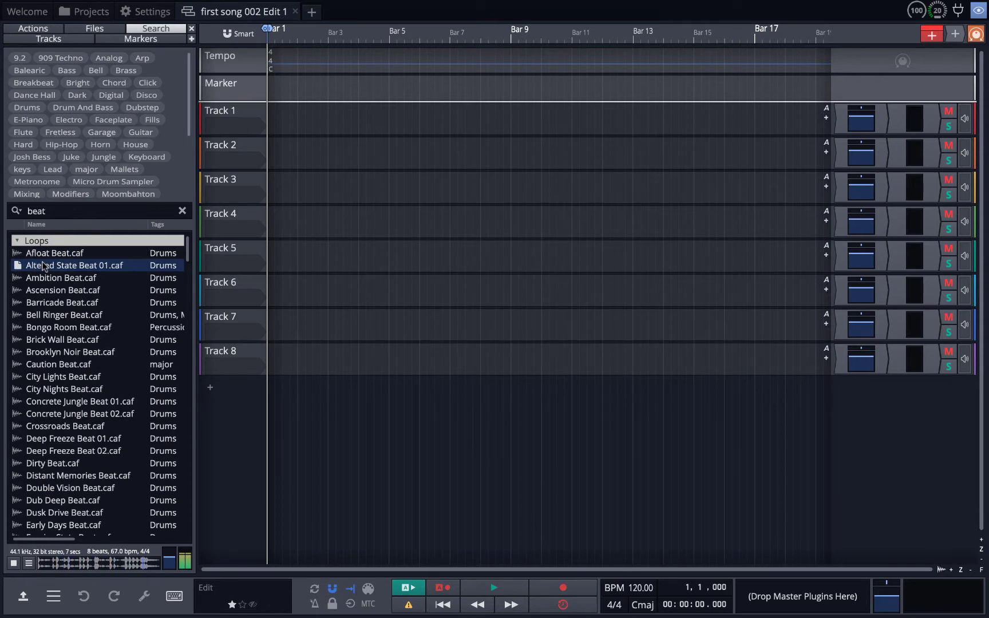
left_click(45, 283)
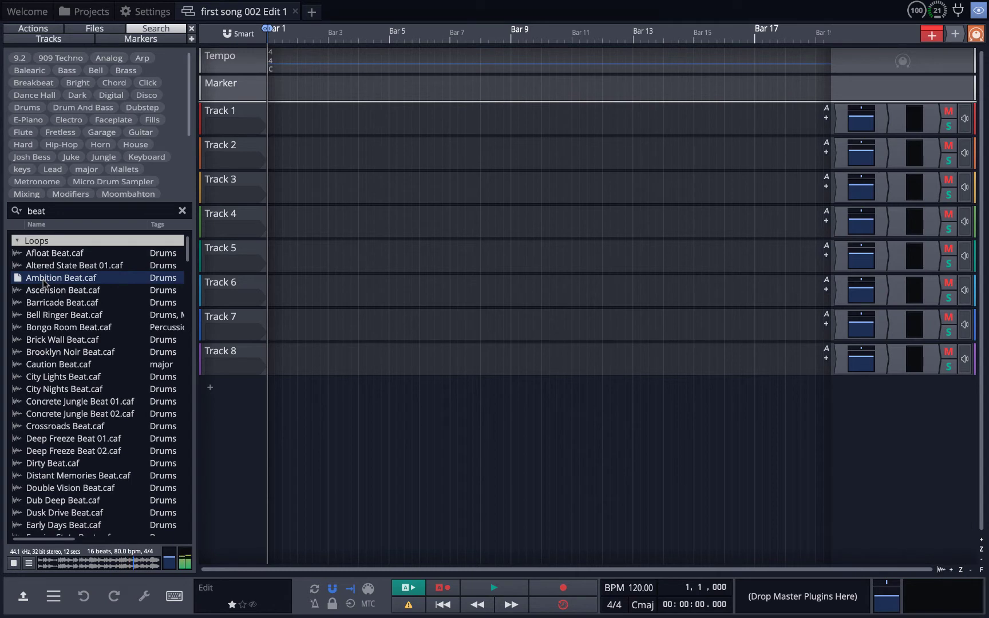
Audition more of the beat loops one after another, from Dusk Drive Beat through to Final Straw Beat.
scroll(63, 395, "down", 3)
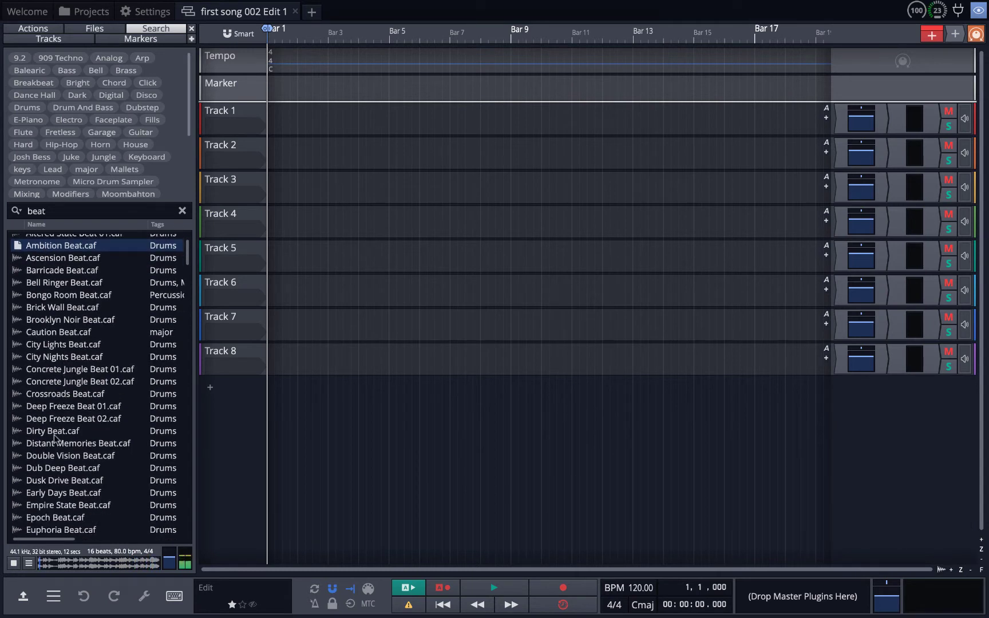
left_click(56, 442)
left_click(55, 480)
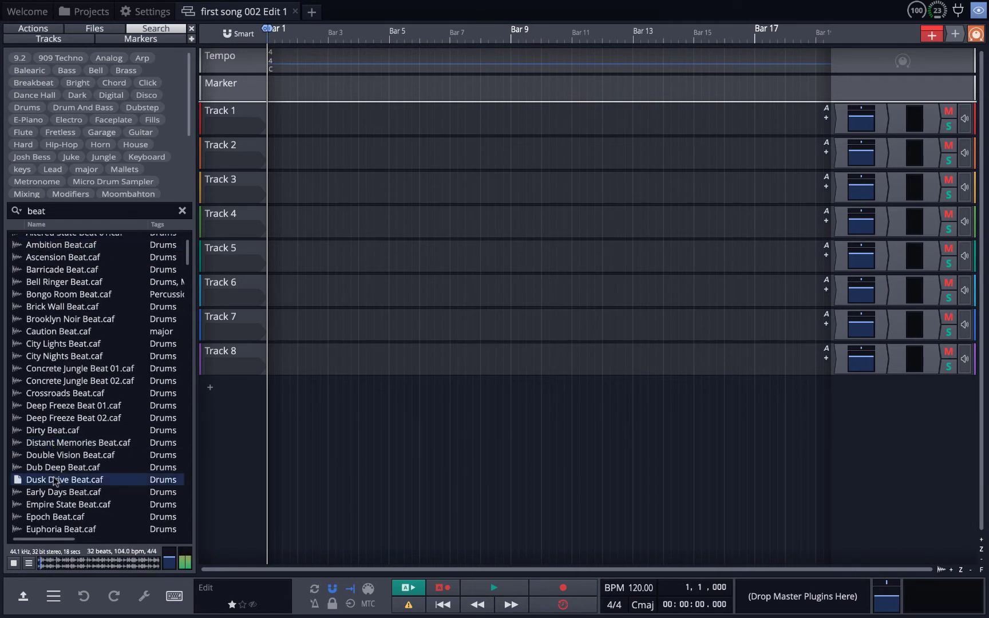
key("Down")
key("Down")
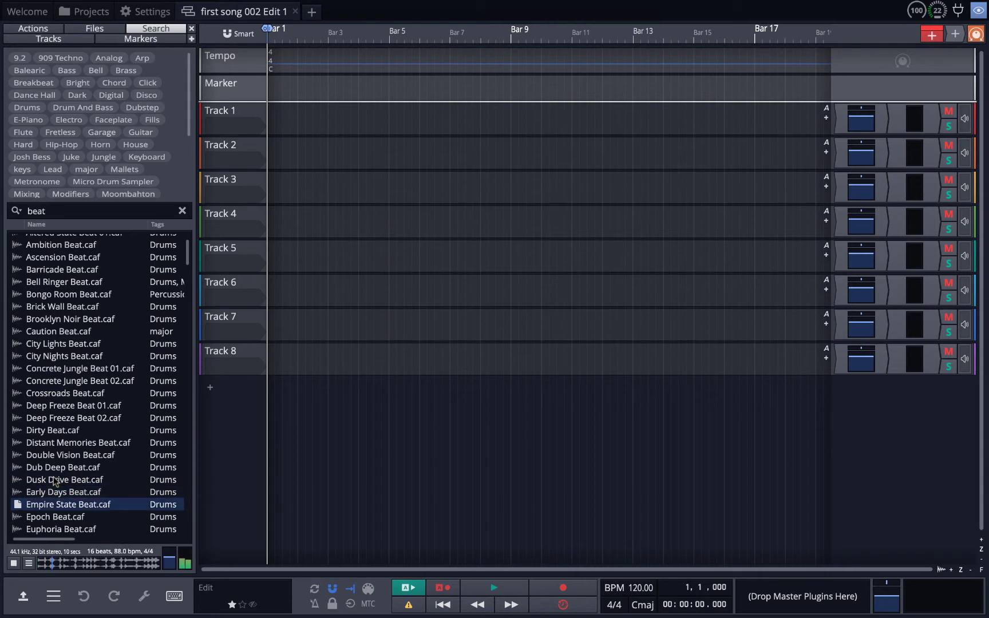
key("Down")
key("Down")
key("Down")
key("Down")
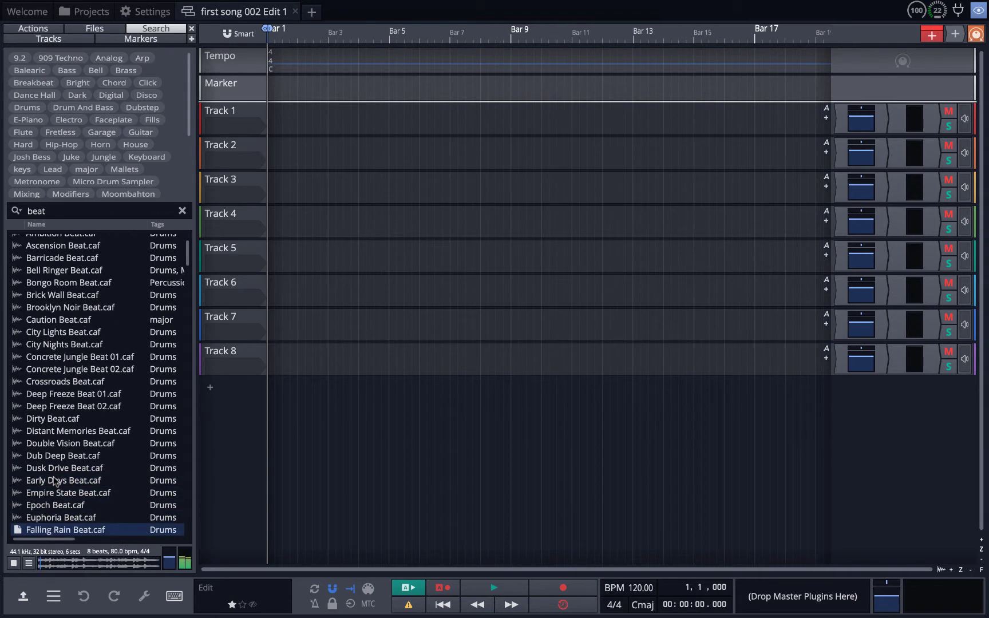
key("Down")
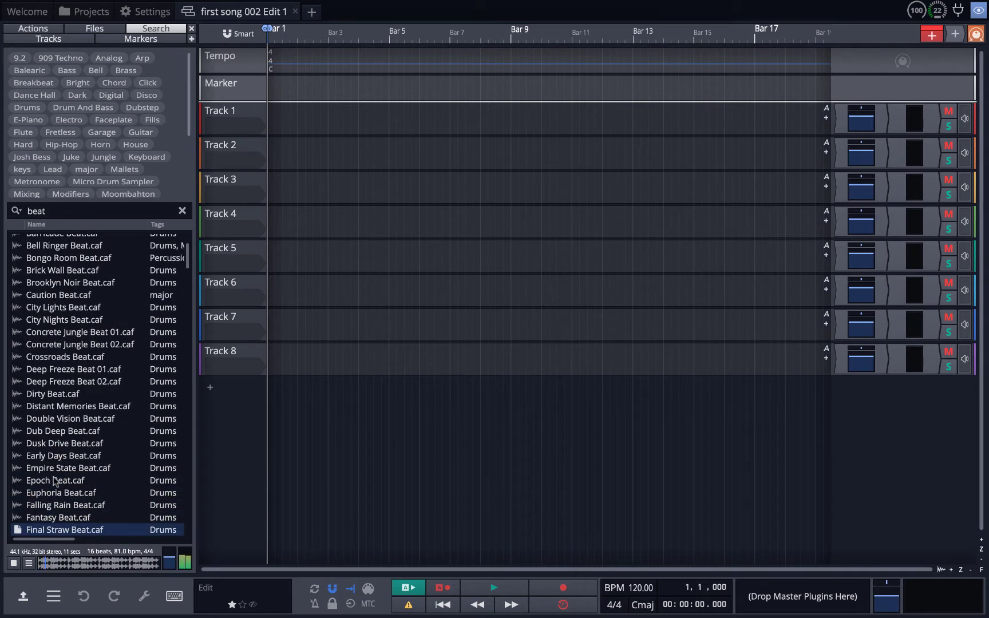
Choose Falling Rain Beat.caf, stop its preview and place the loop on Track 1 at the start of bar 1.
key("Up")
key("Up")
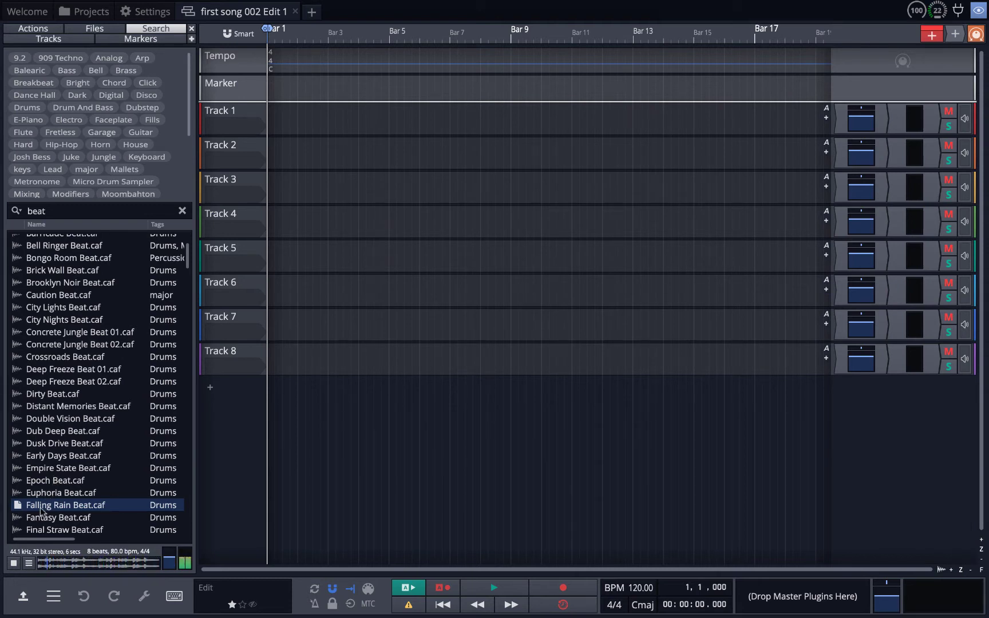
left_click(14, 566)
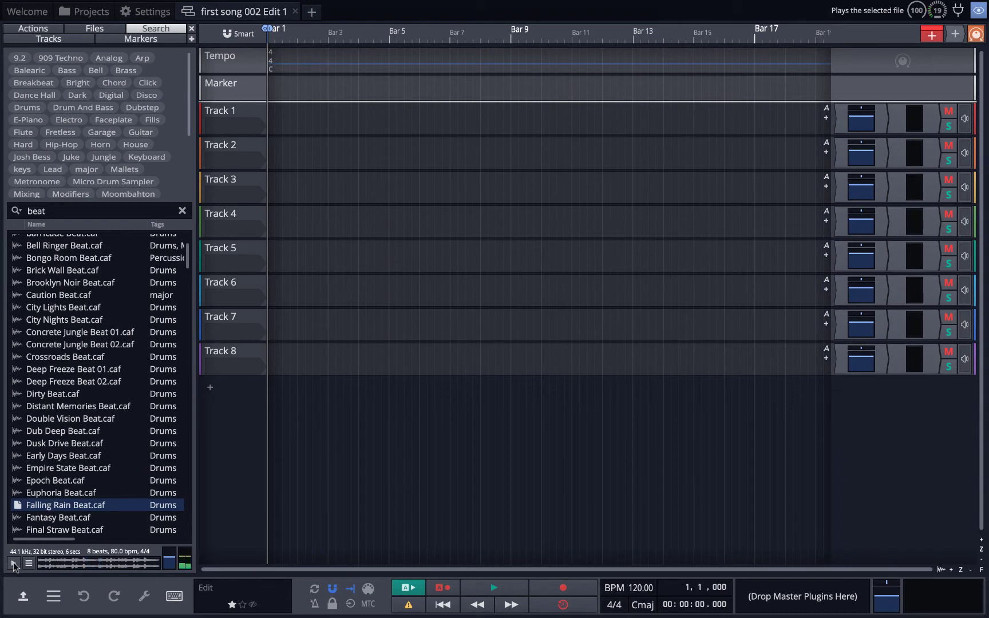
mouse_move(171, 559)
left_mouse_down()
mouse_move(168, 551)
mouse_move(174, 565)
left_mouse_up()
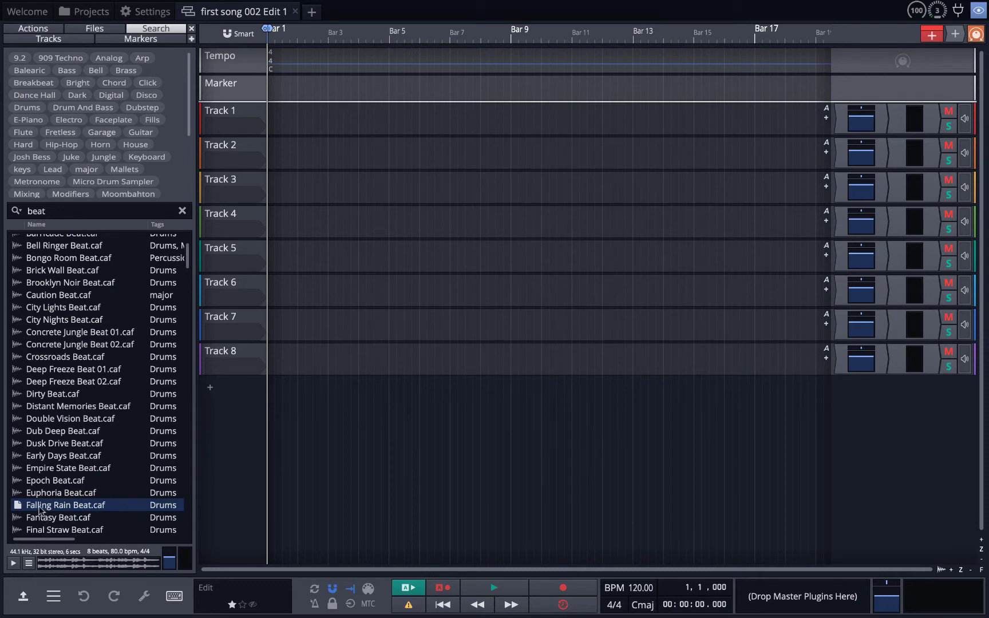
left_click_drag(43, 509, 287, 108)
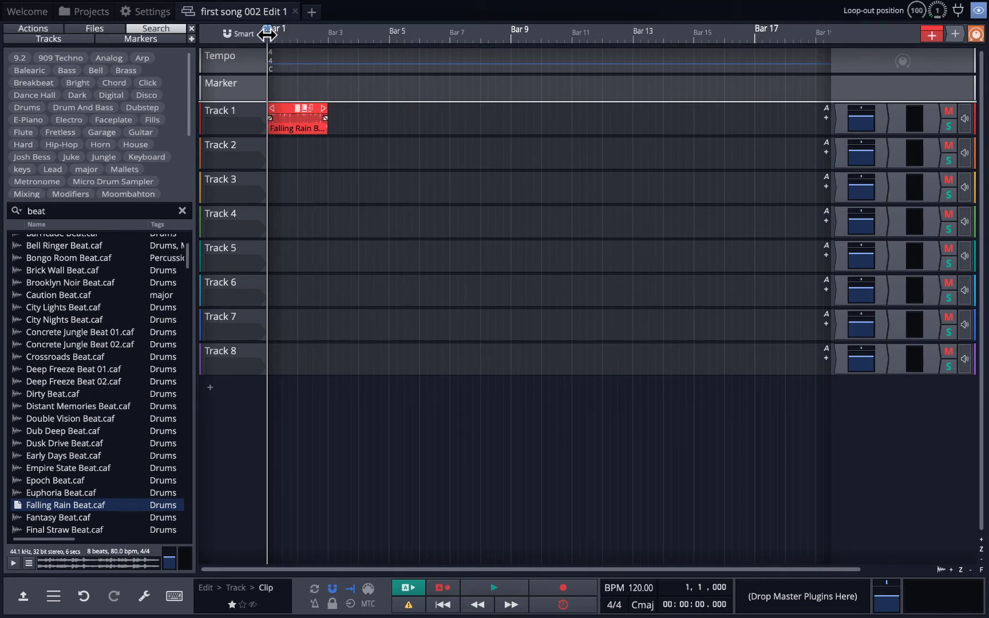
Try moving the playback cursor along the timeline, return it to bar 1 and play the clip from there twice.
left_click_drag(297, 35, 422, 31)
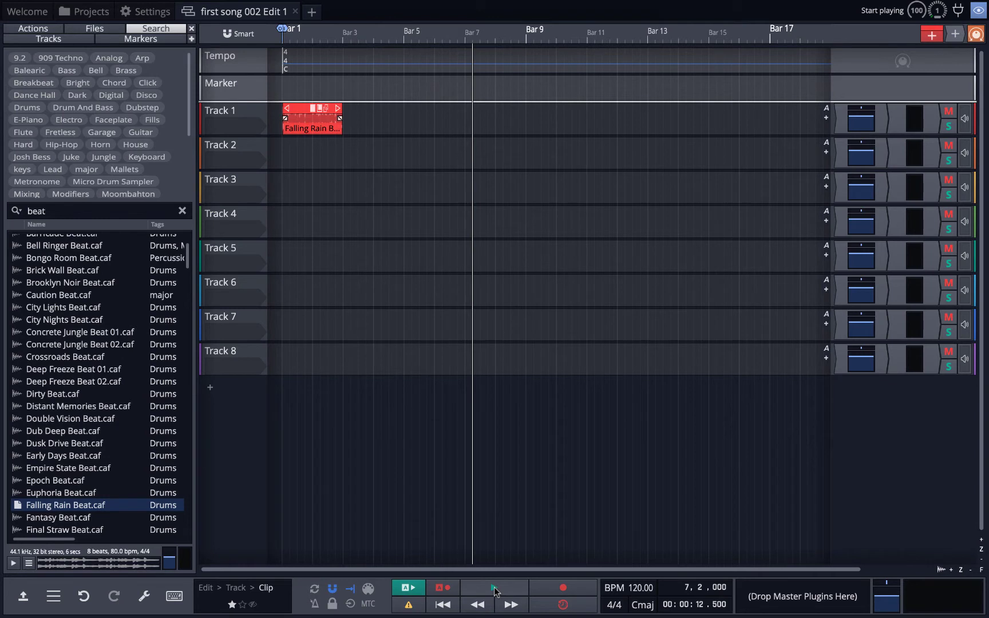
left_click(290, 37)
left_click(281, 38)
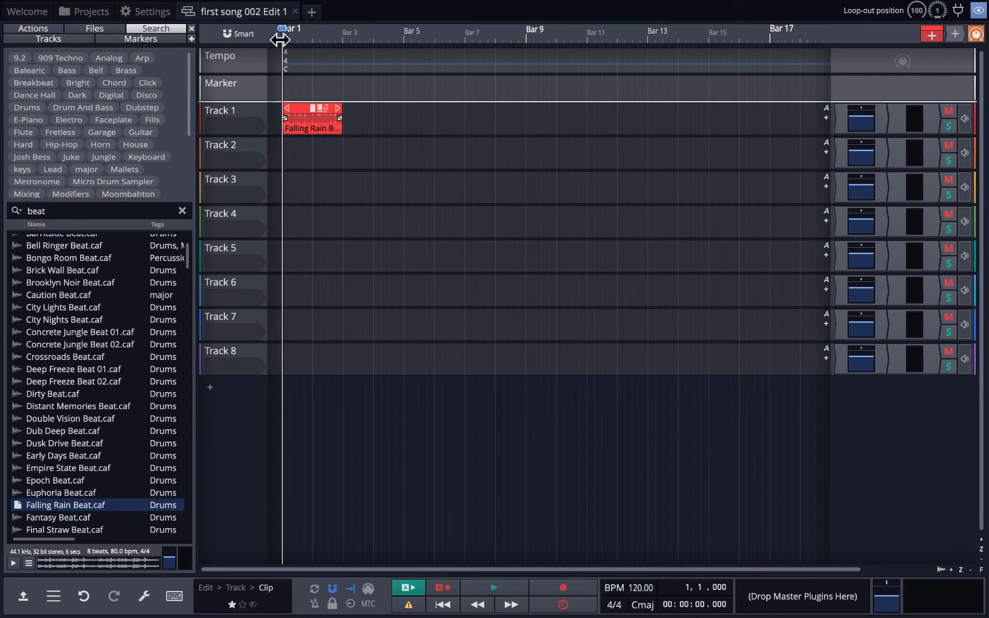
key("space")
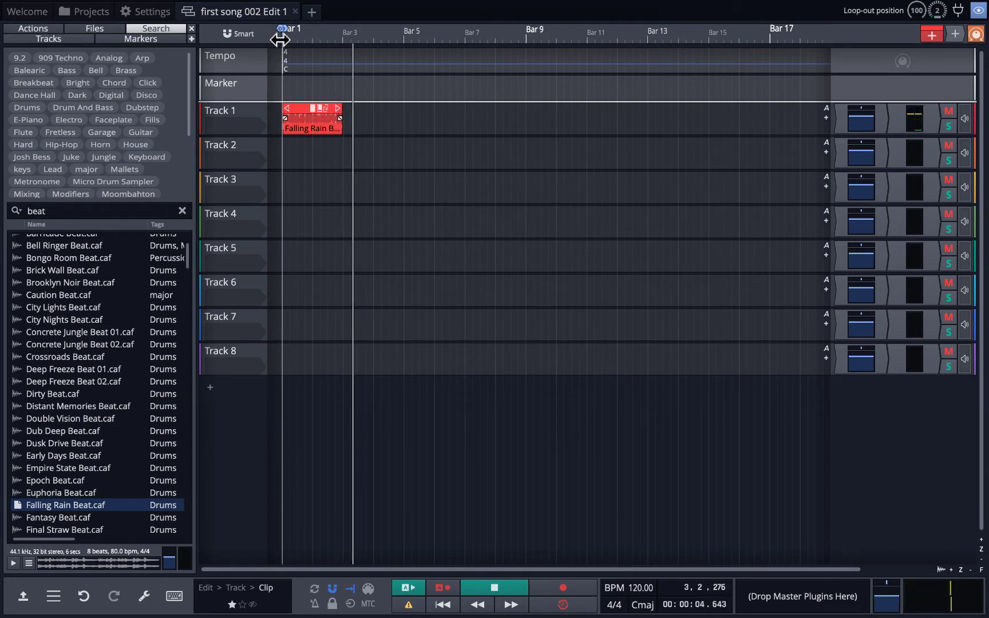
key("space")
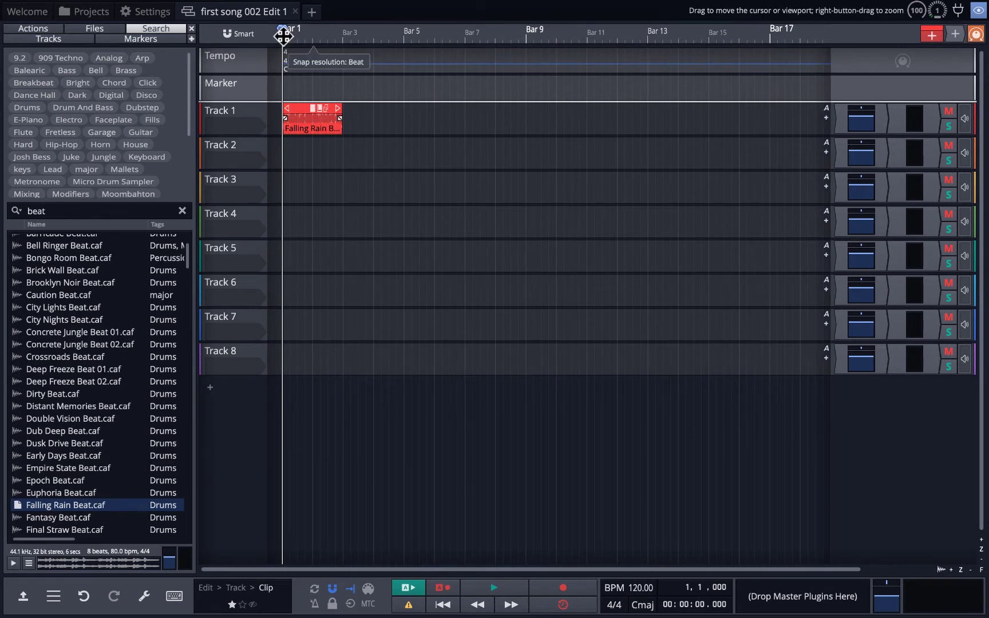
key("space")
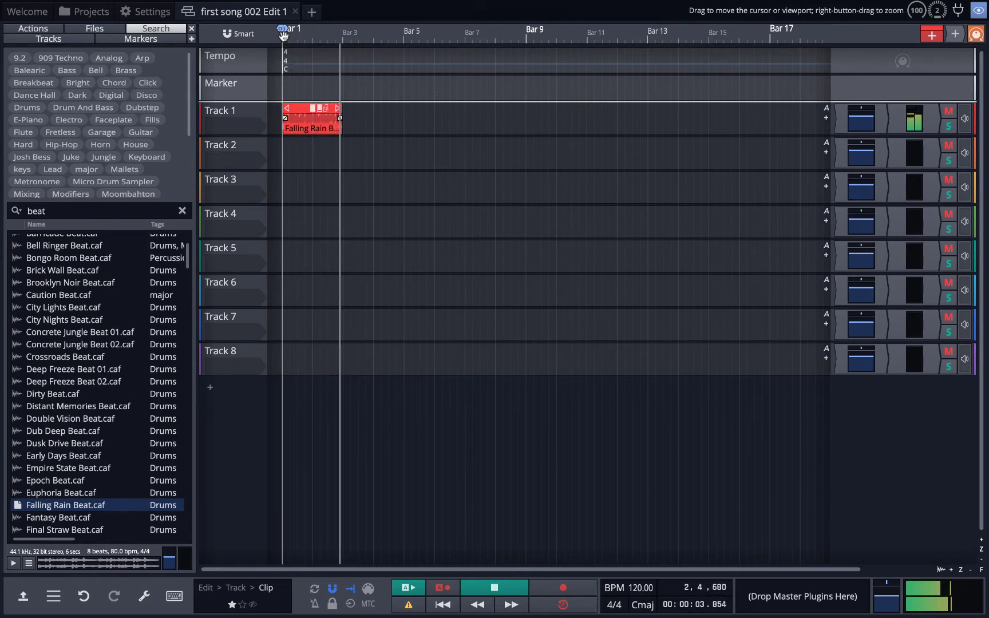
key("space")
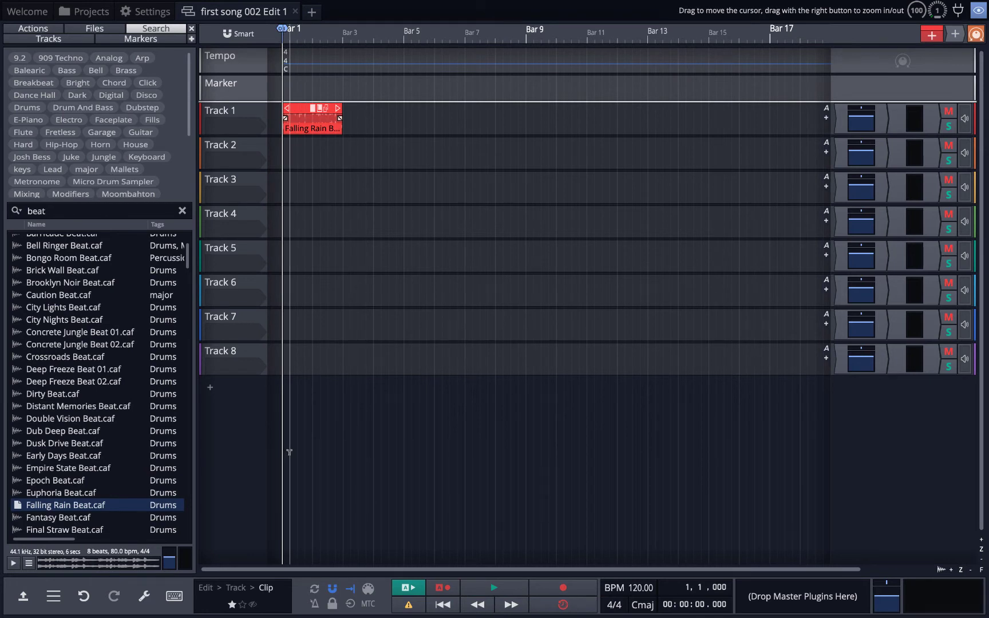
Expand the full controls area and turn off the "Return to start on stop" option.
left_click(23, 599)
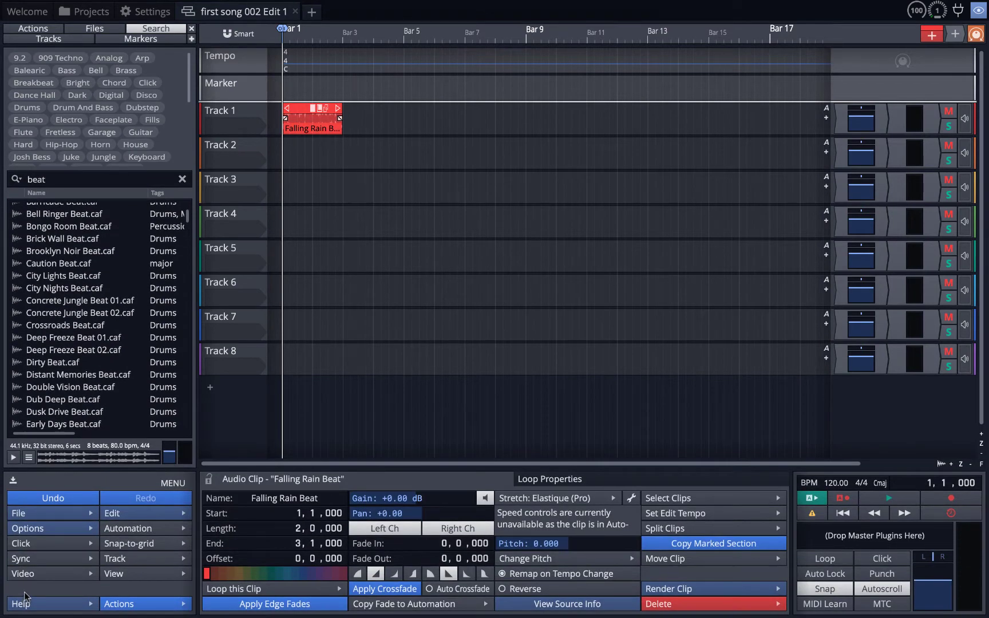
left_click(35, 529)
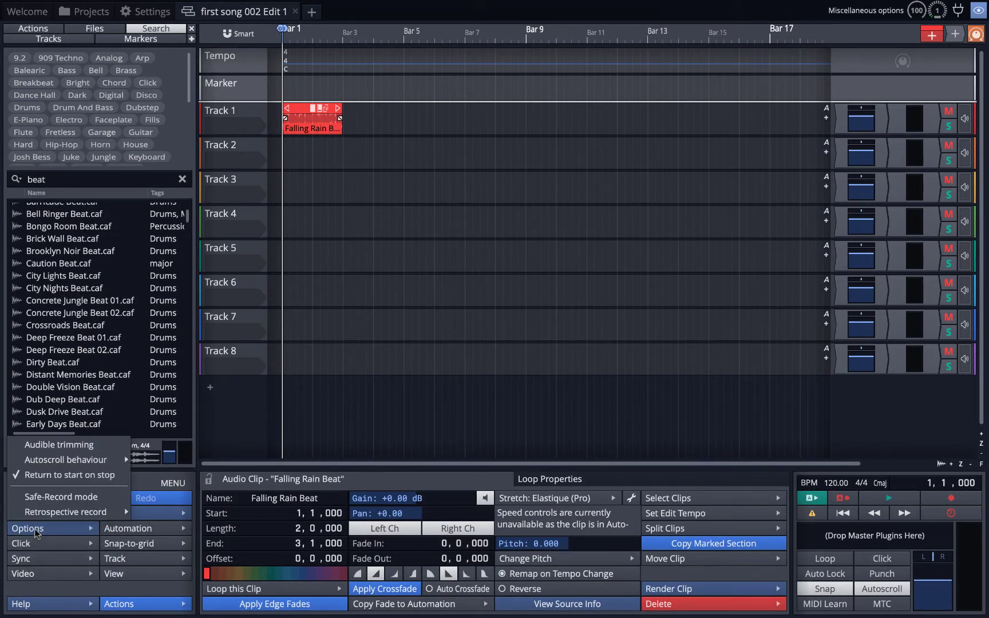
left_click(36, 533)
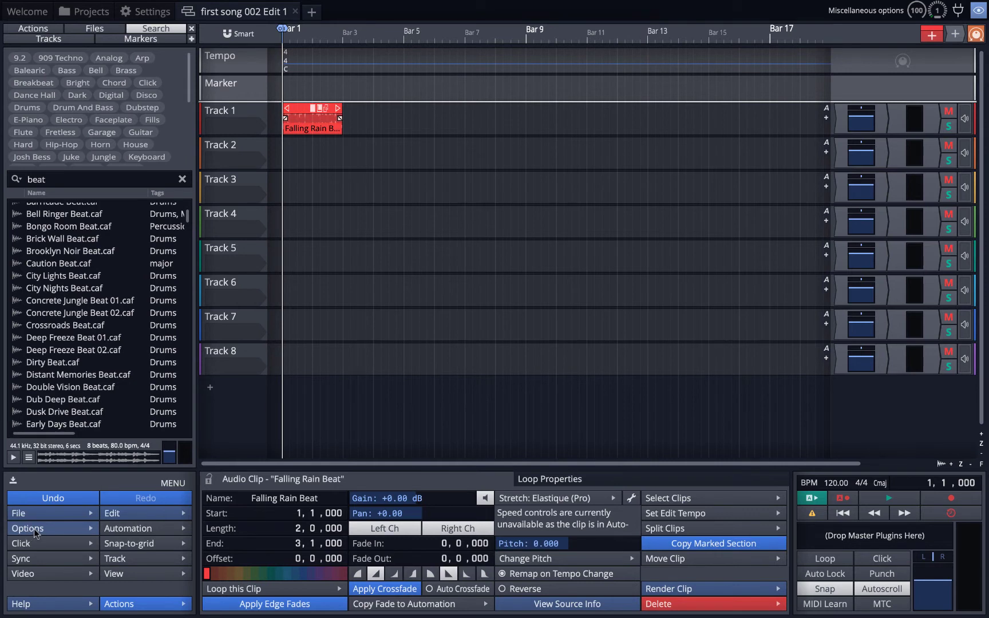
left_click(23, 532)
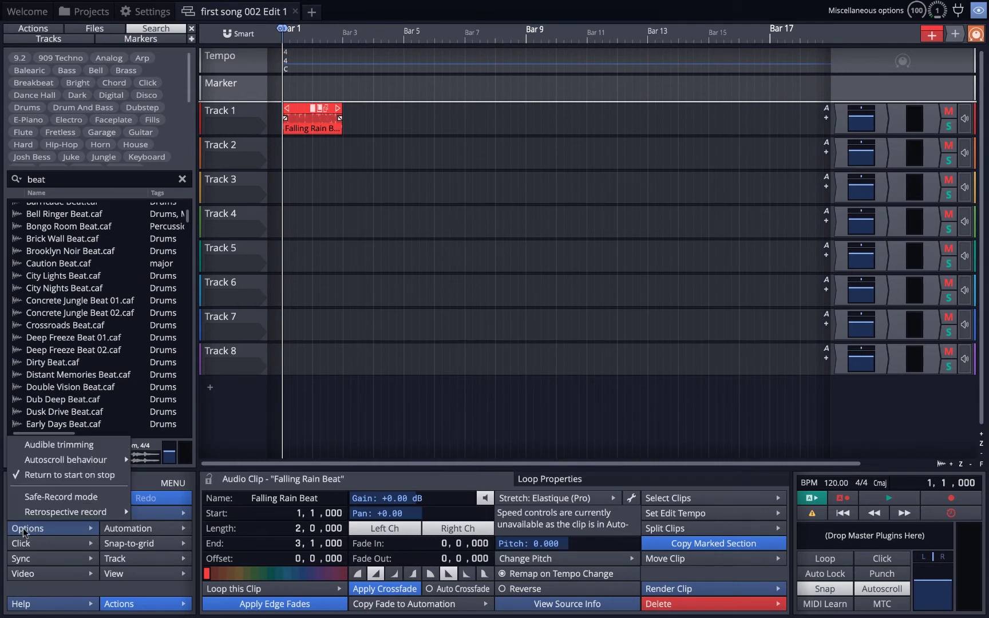
left_click(50, 477)
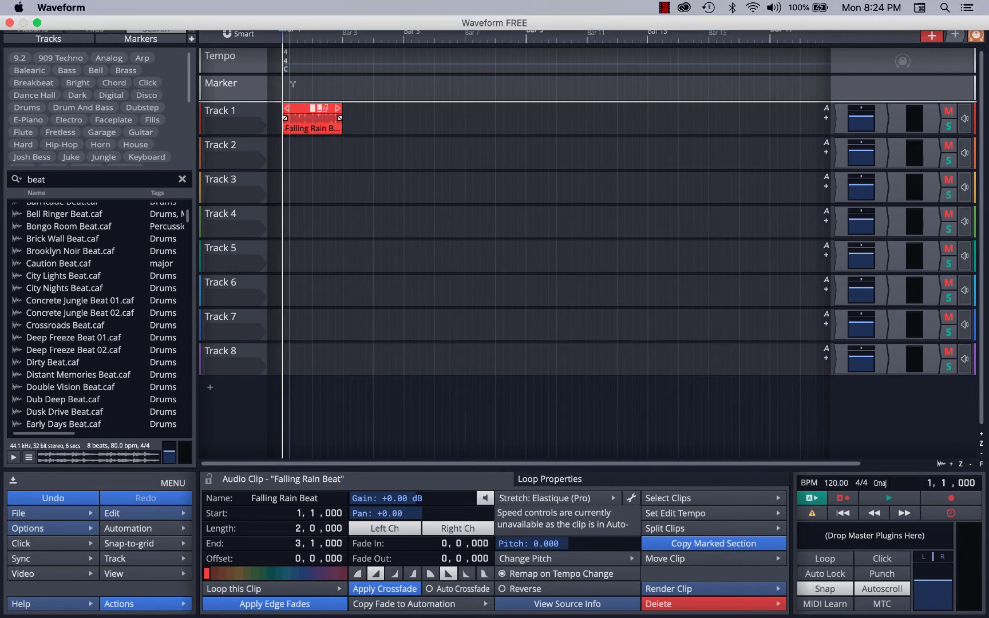
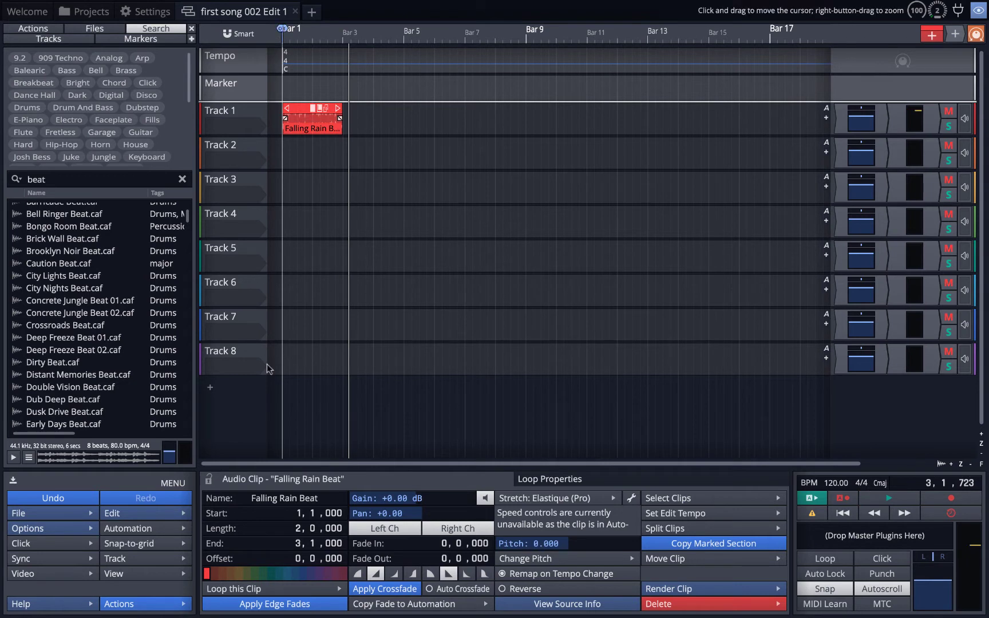
Turn "Return to start on stop" back on, then test it by playing and stopping the clip twice from bar 1.
left_click(49, 528)
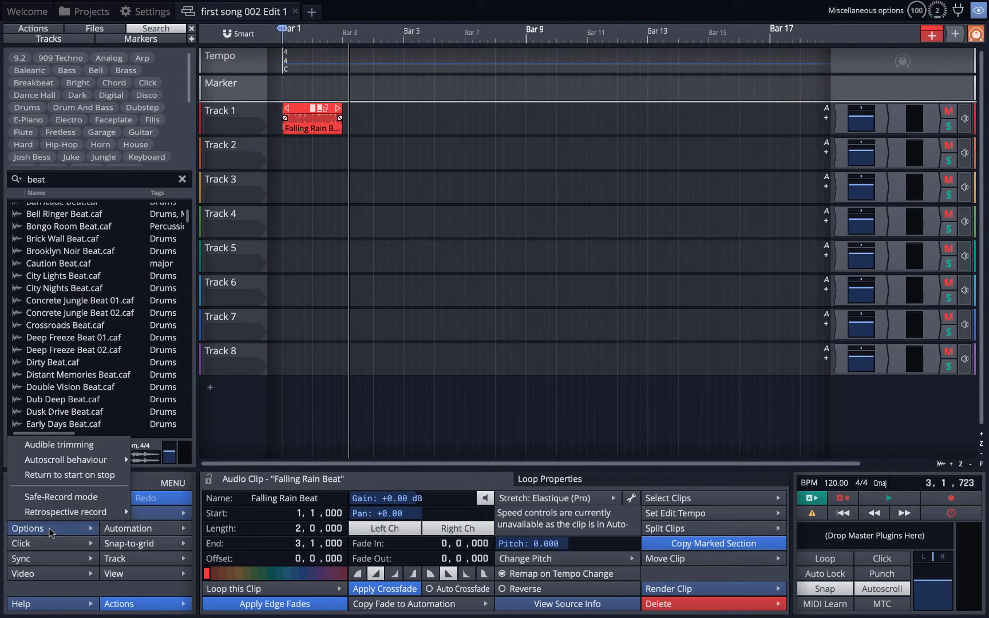
left_click(50, 477)
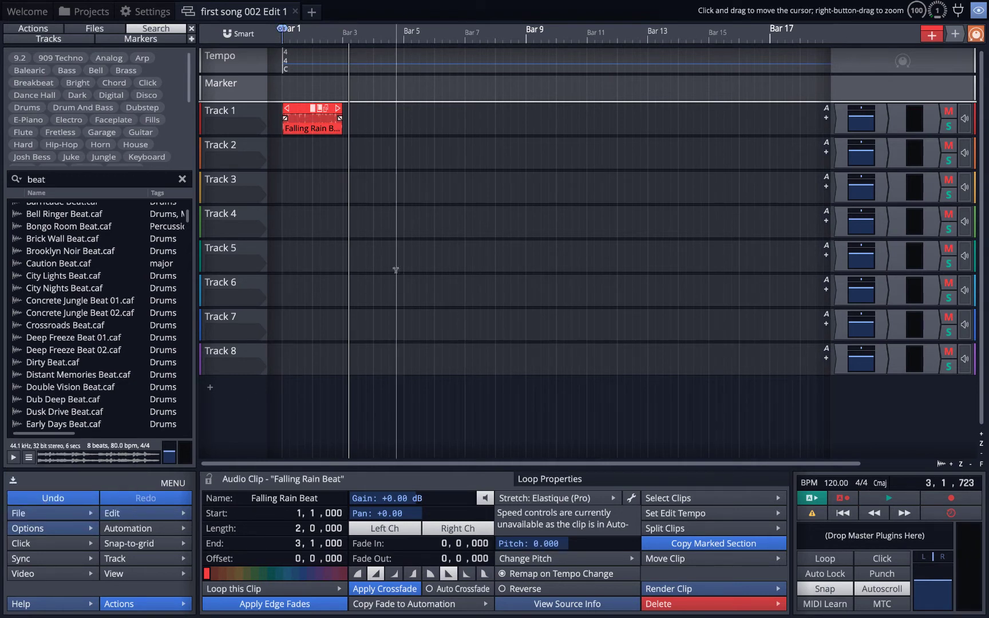
left_click(285, 38)
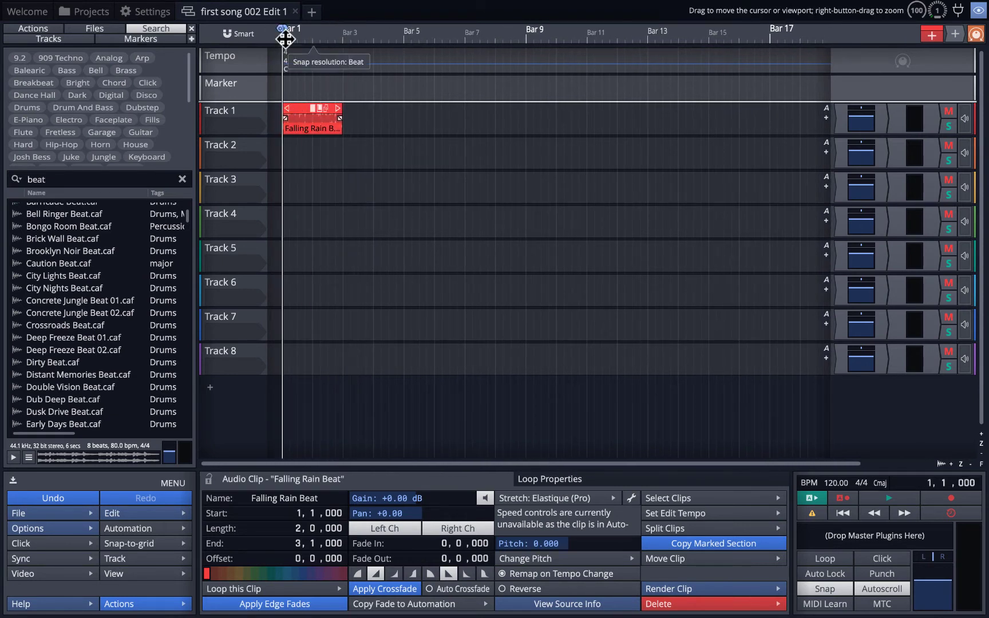
key("space")
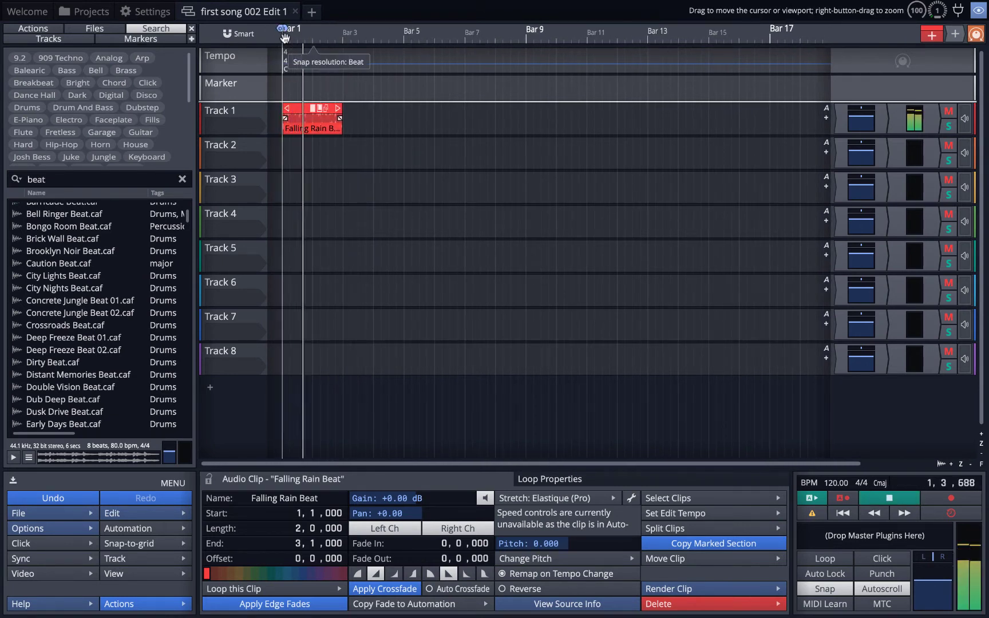
key("space")
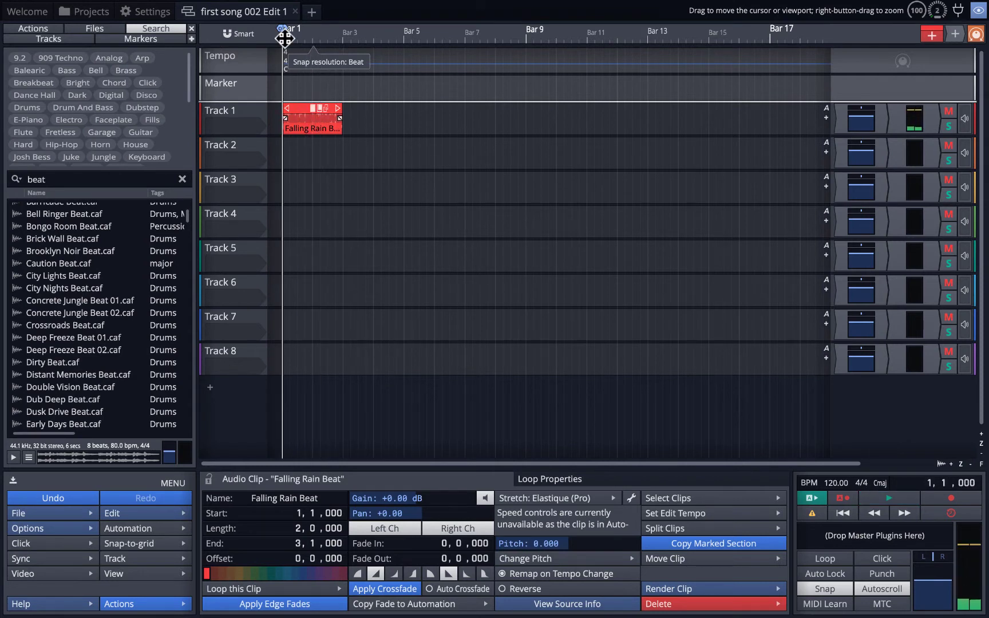
key("space")
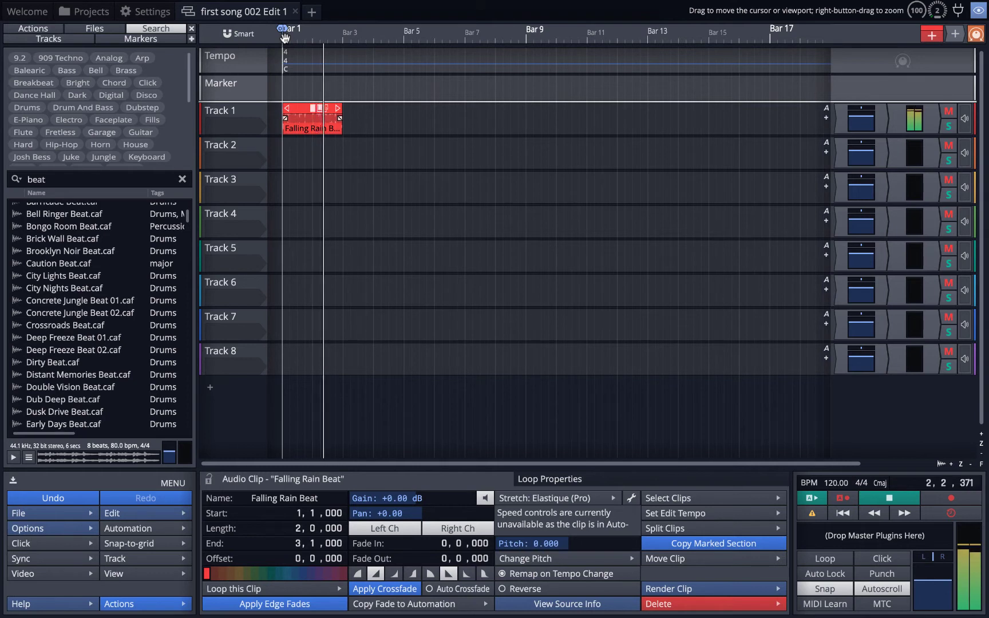
key("space")
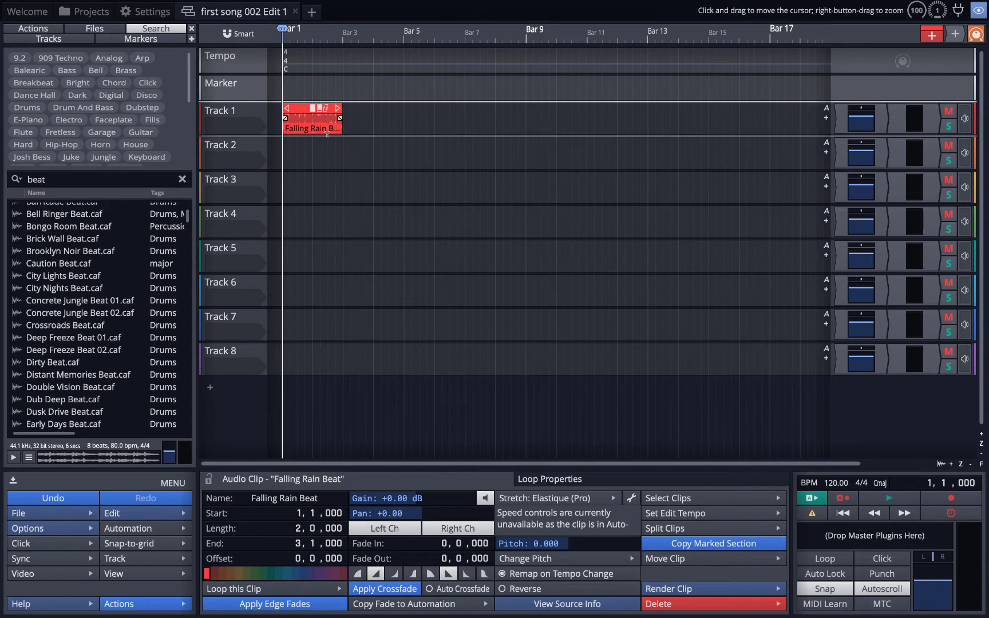
Explore the timeline at different zoom levels and scroll positions, examining the Falling Rain Beat clip from bar 1.
scroll(394, 232, "up", 2)
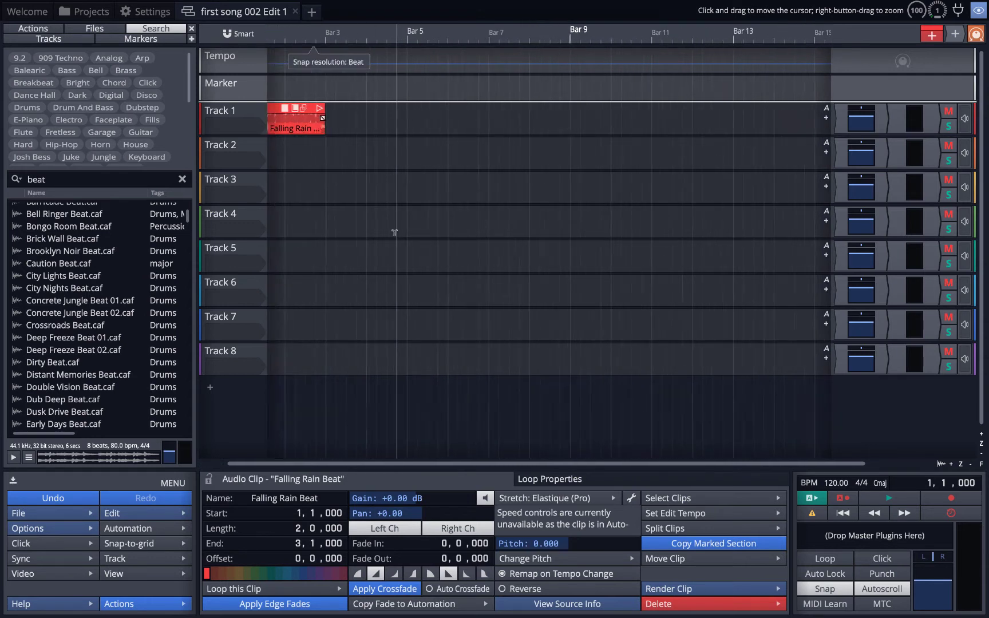
scroll(357, 220, "up", 3)
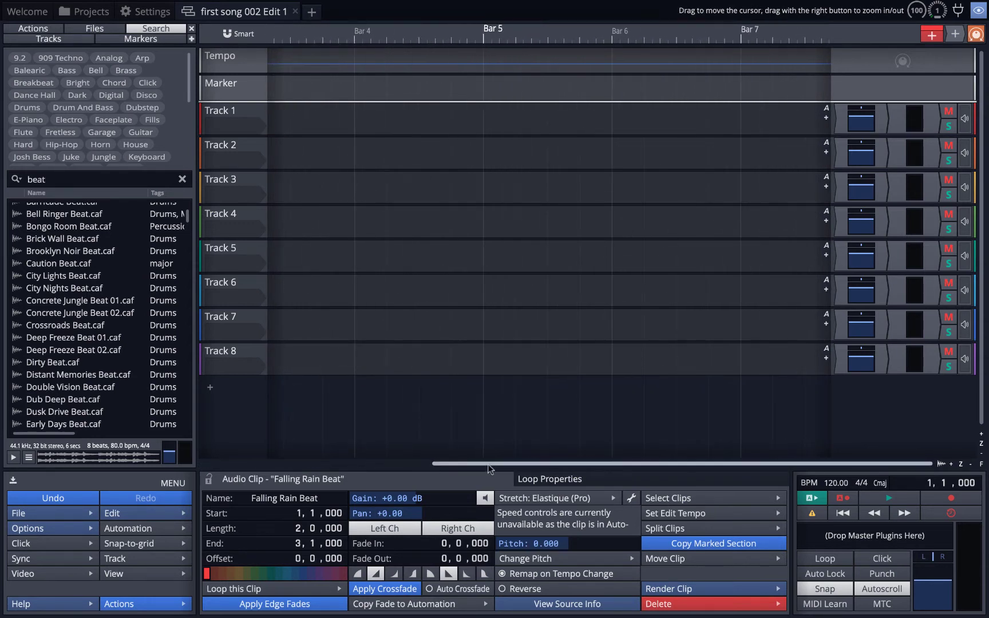
left_click_drag(487, 463, 255, 463)
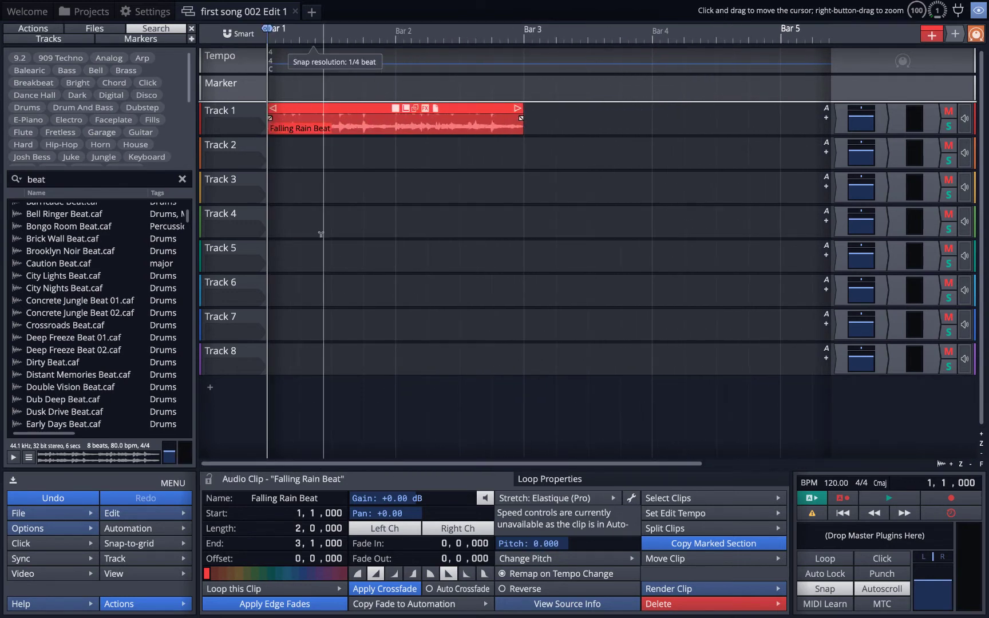
scroll(322, 233, "down", 2)
scroll(318, 236, "up", 3)
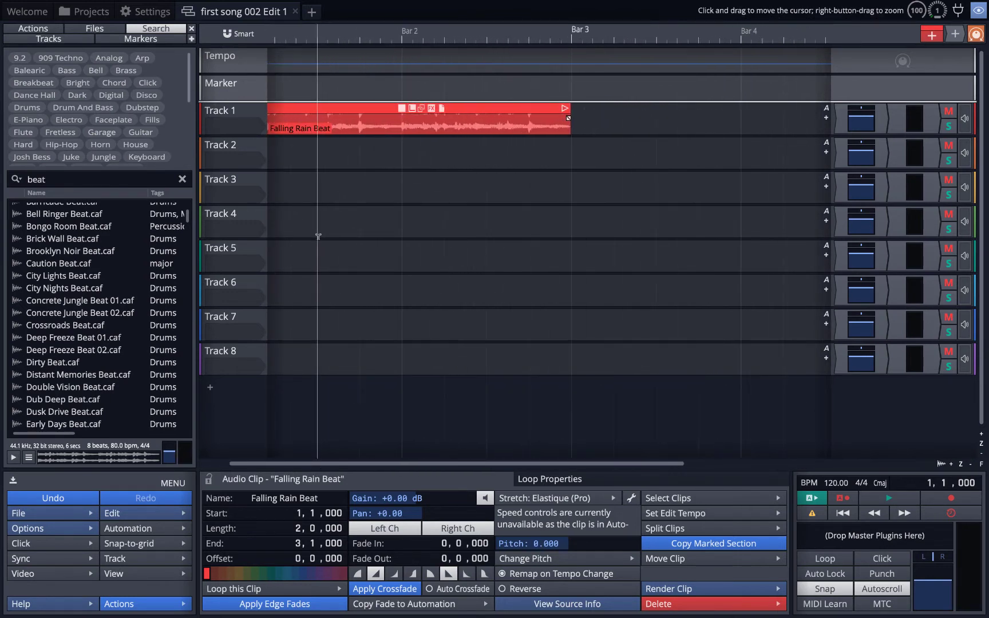
left_click_drag(358, 463, 328, 464)
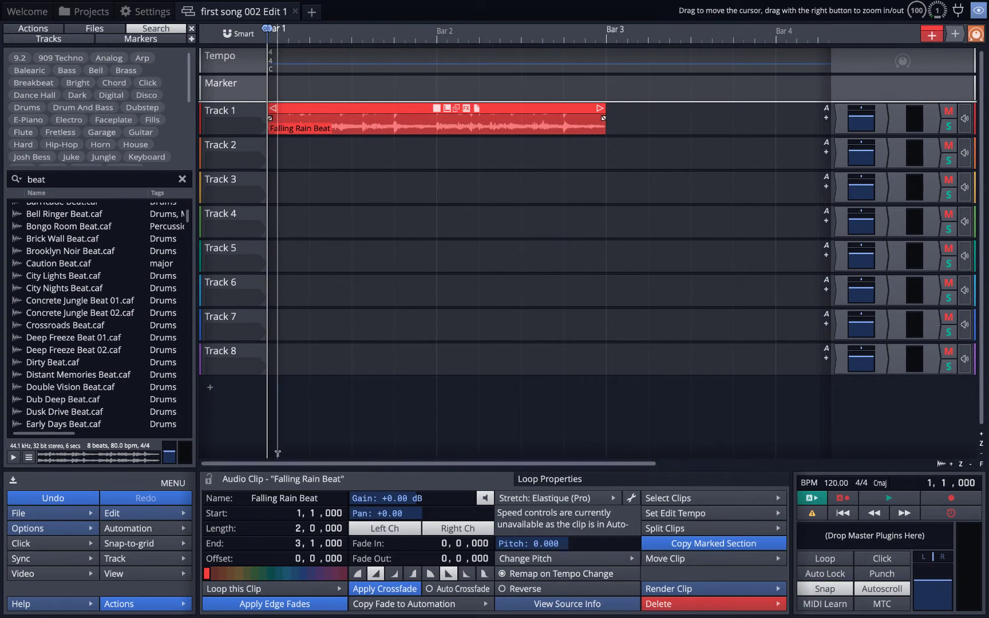
scroll(314, 46, "up", 4)
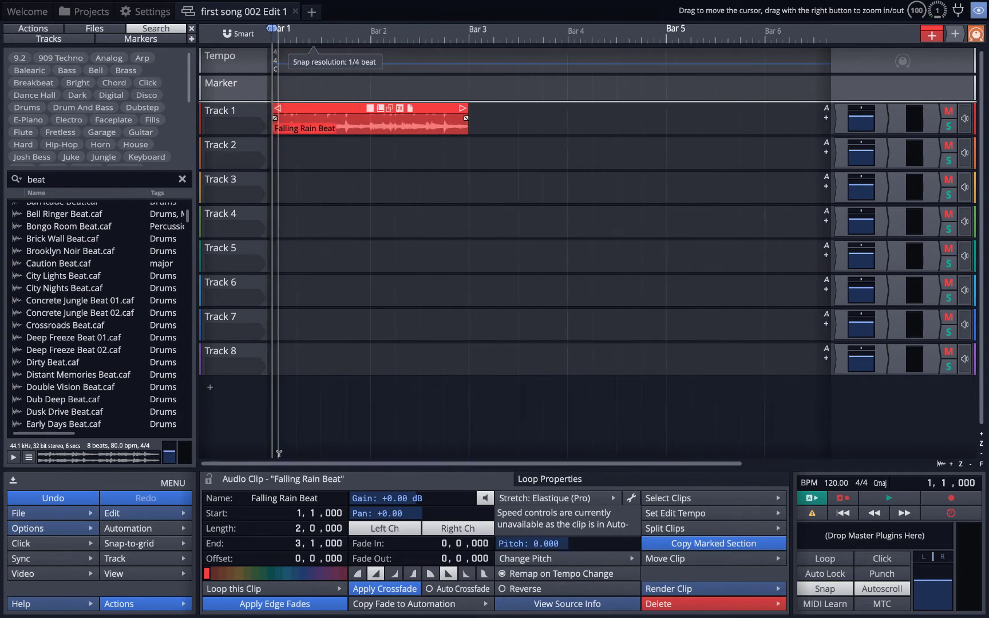
scroll(314, 47, "down", 5)
scroll(314, 47, "up", 7)
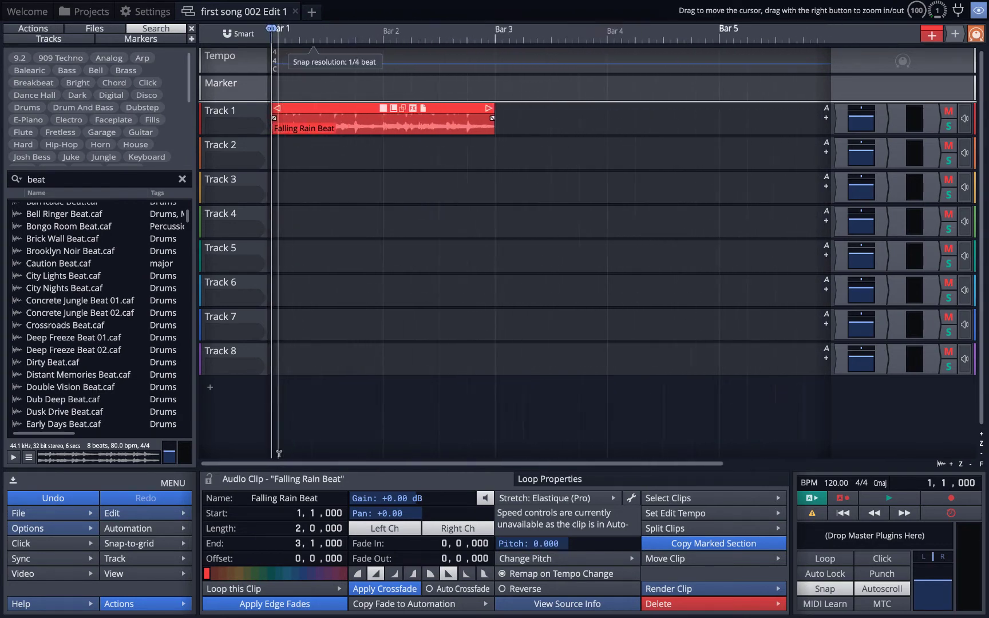
scroll(314, 47, "down", 5)
scroll(314, 47, "down", 1)
scroll(314, 47, "up", 5)
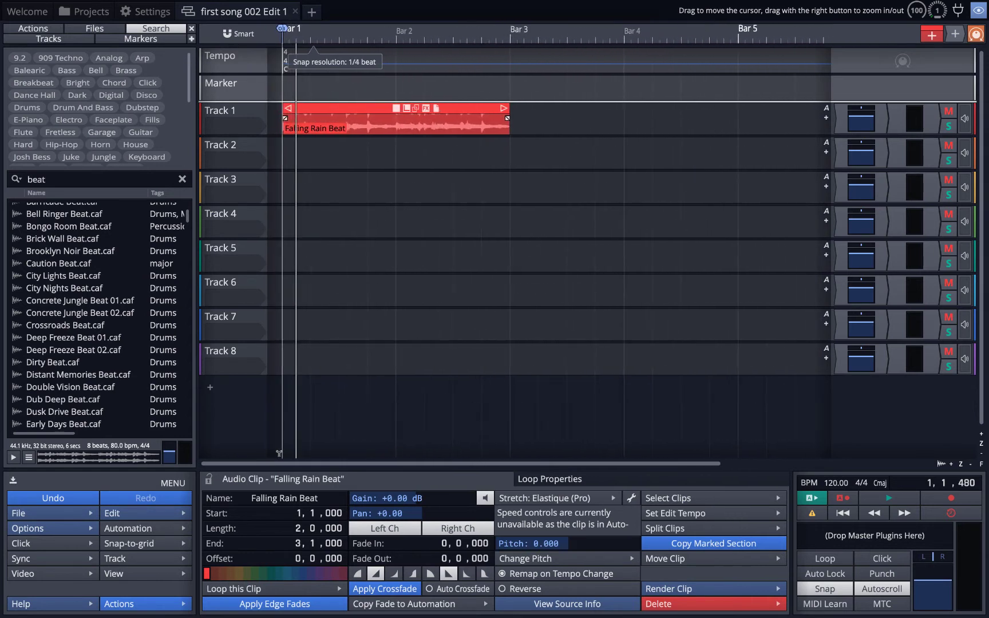
scroll(314, 47, "down", 1)
scroll(314, 47, "down", 2)
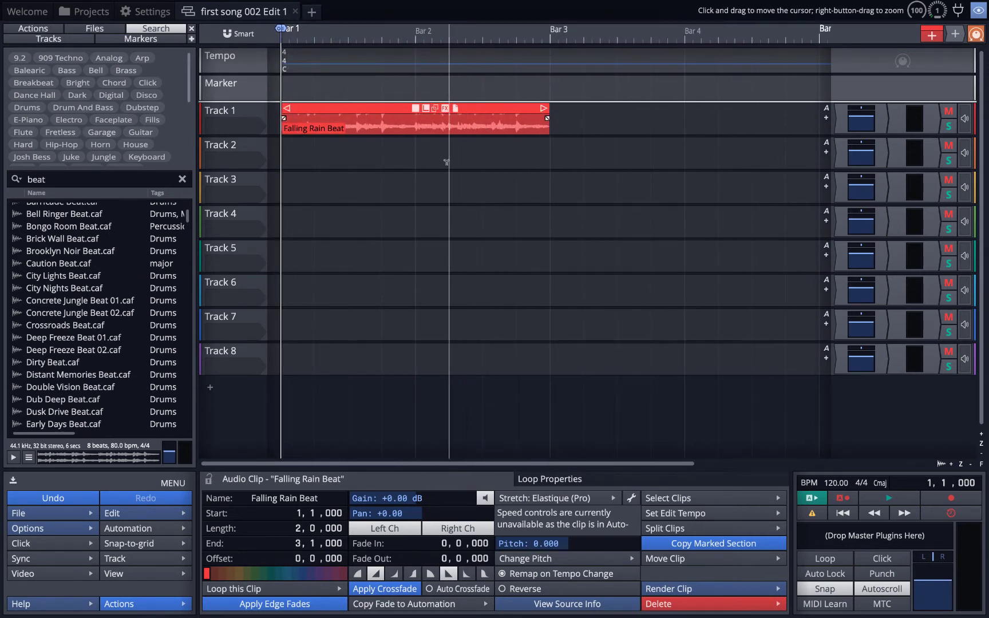
scroll(400, 169, "down", 4)
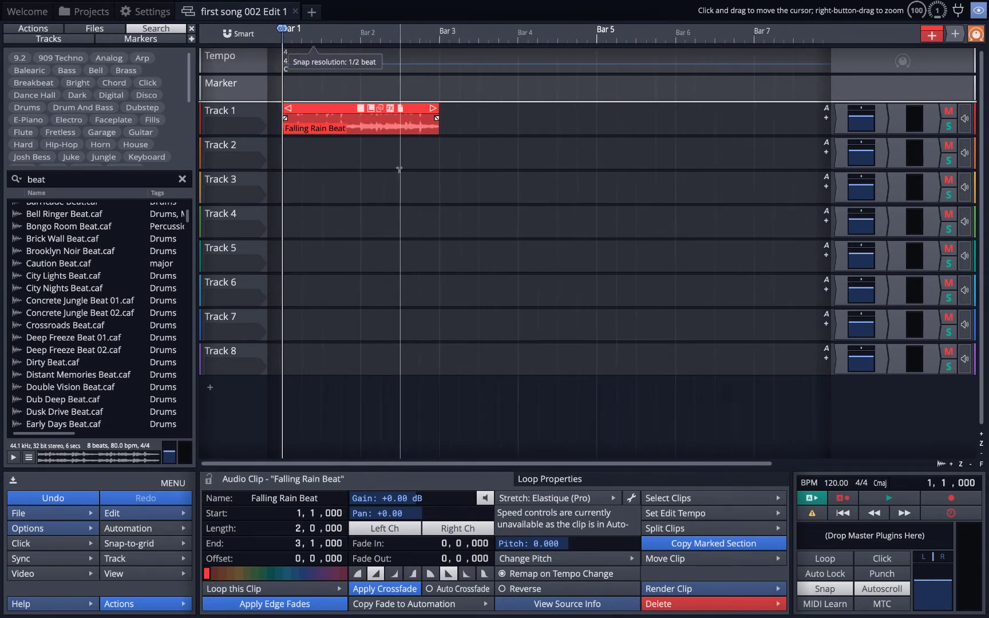
scroll(400, 170, "down", 1)
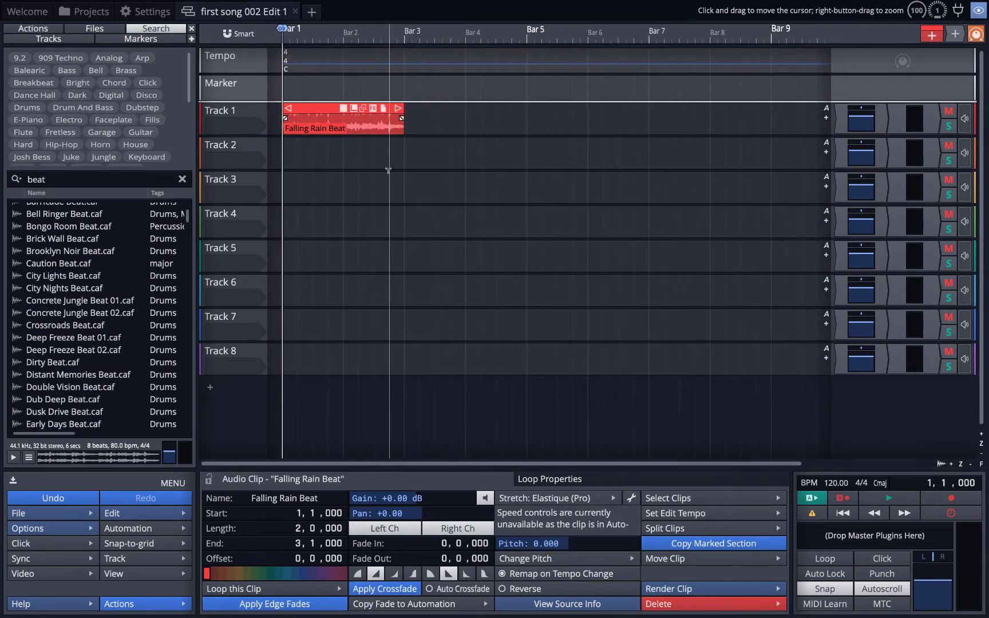
Loop the Falling Rain Beat clip on Track 1 to a length of 4 bars and play it through.
left_click(353, 109)
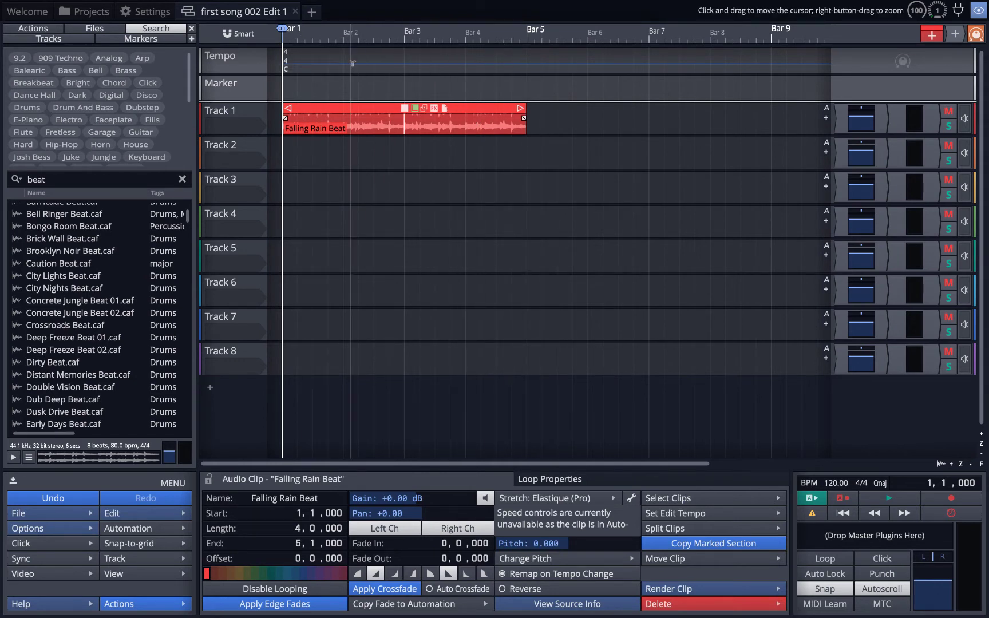
key("space")
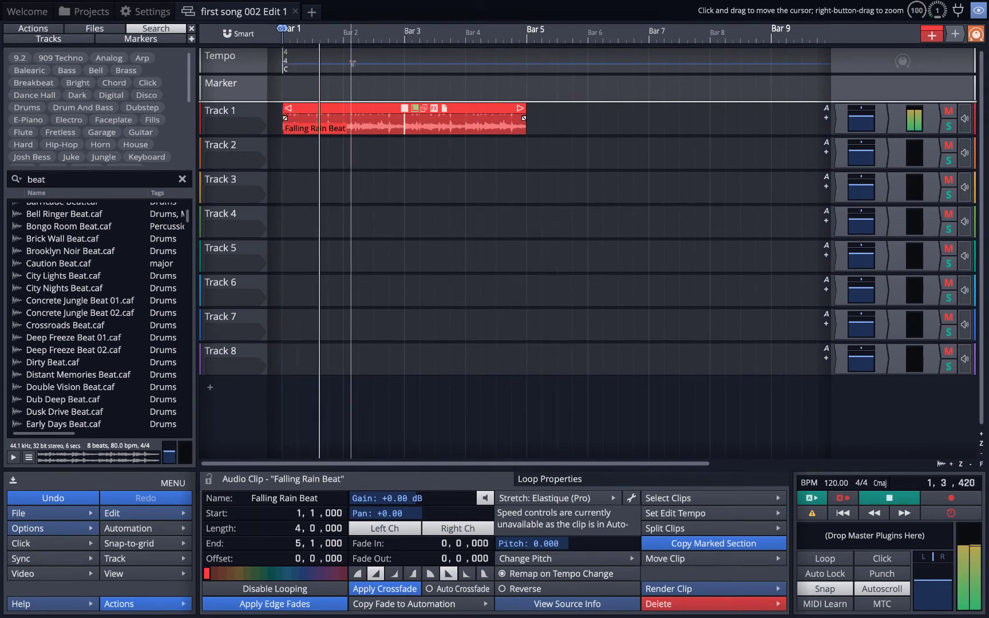
key("space")
key("space")
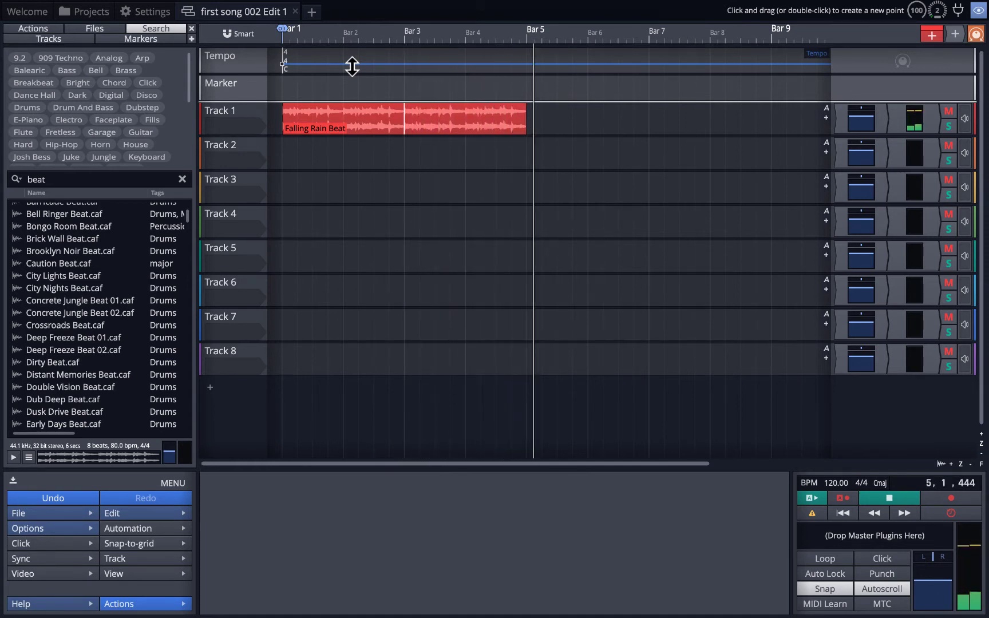
key("space")
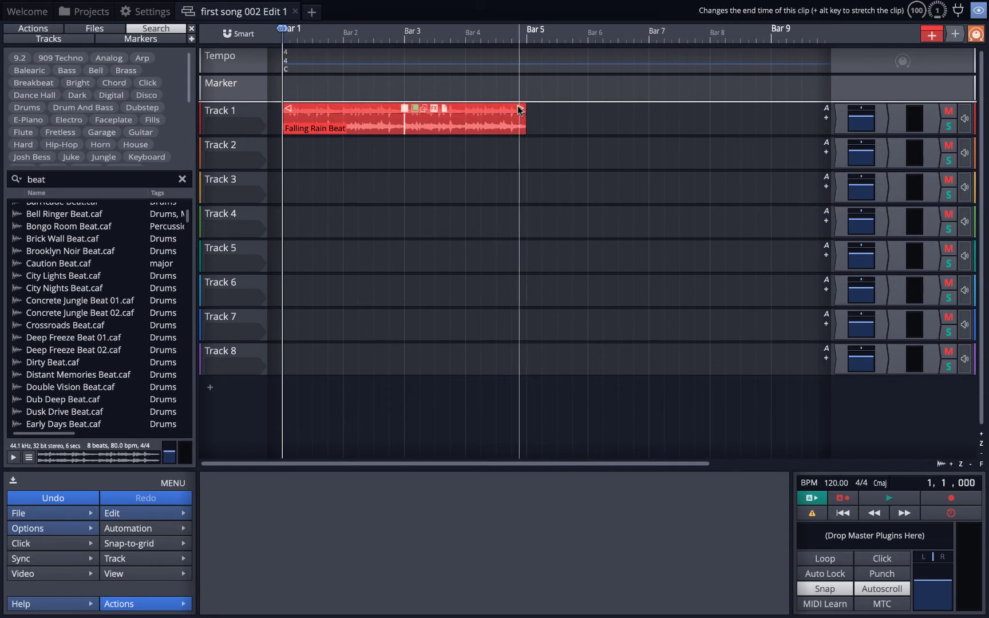
Extend the looped Falling Rain Beat clip to end at bar 23 and play it from bar 1.
left_click_drag(518, 109, 719, 121)
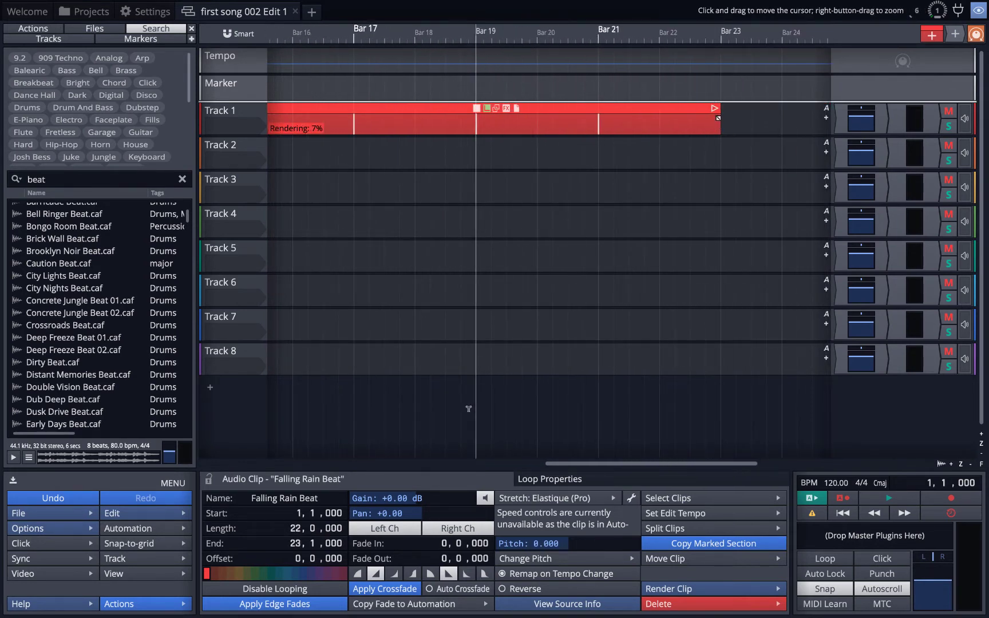
left_click_drag(585, 467, 157, 469)
key("space")
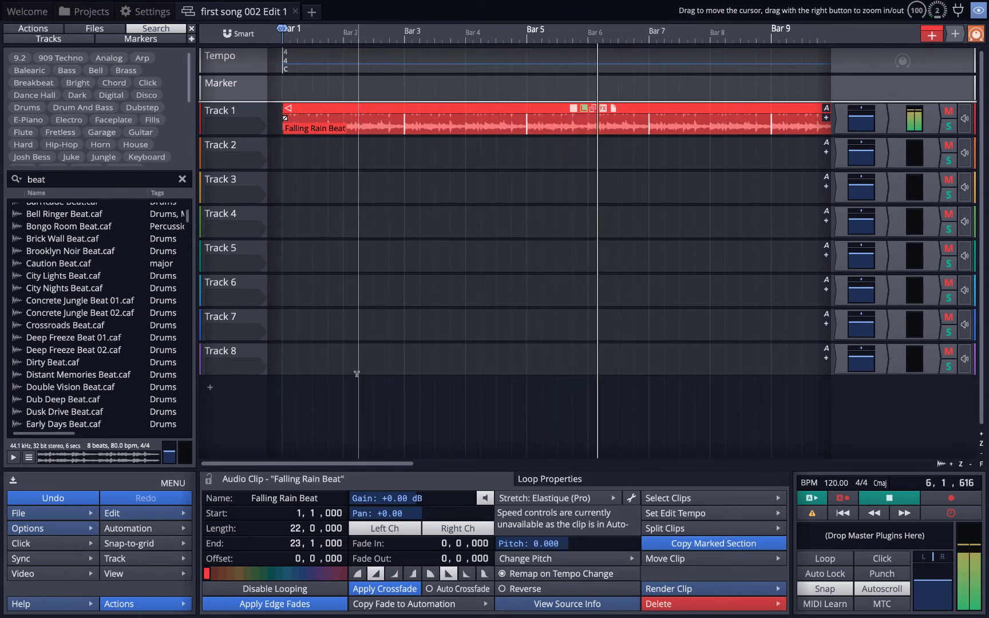
key("space")
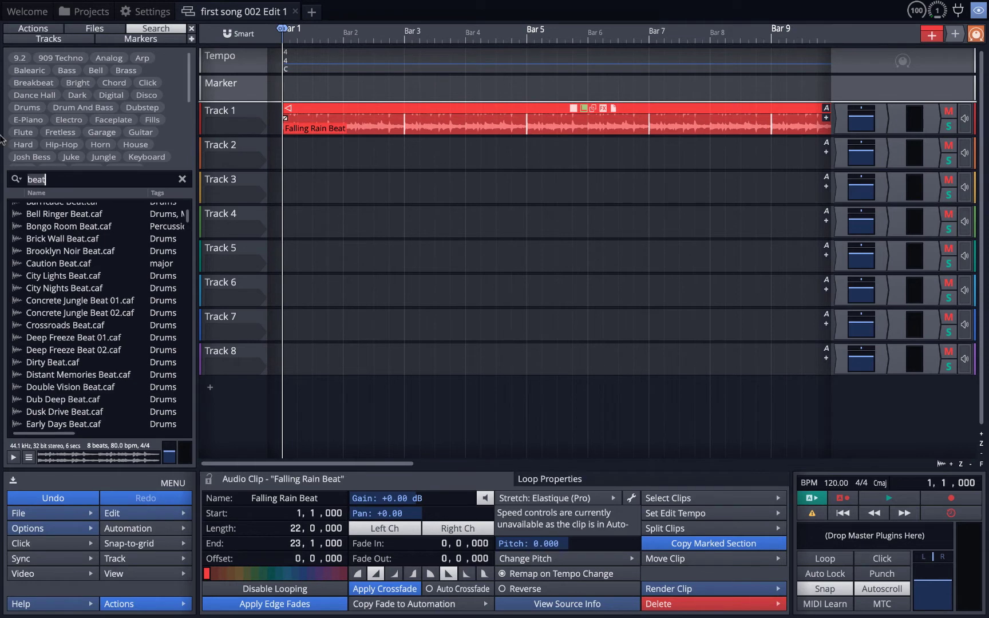
Search the loops for "bass" and audition Afloat Sub Bass.caf.
key("BackSpace")
key("BackSpace")
key("BackSpace")
type("a")
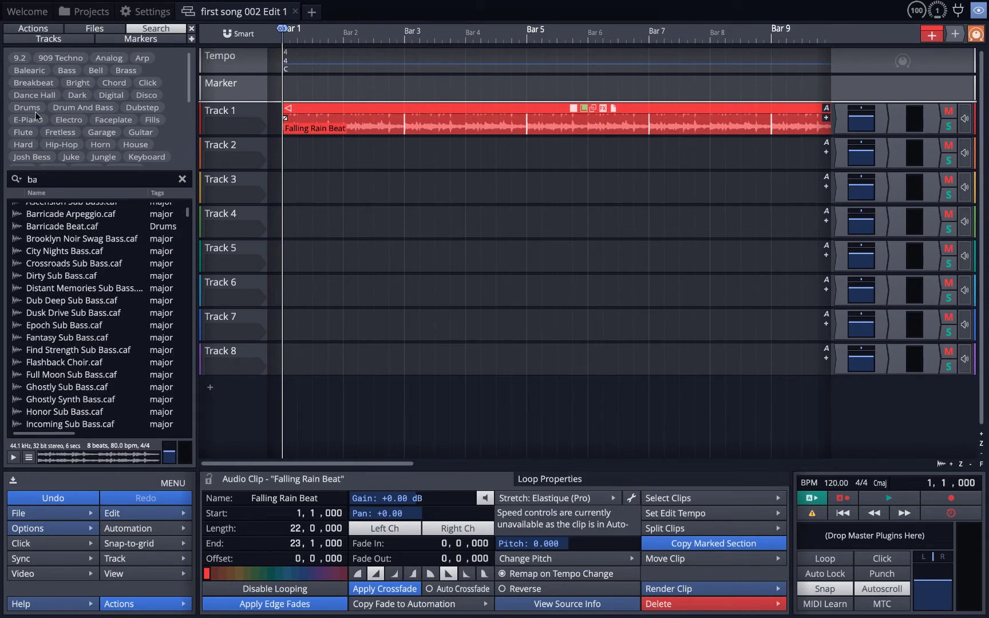
double_click(32, 179)
type("ssw")
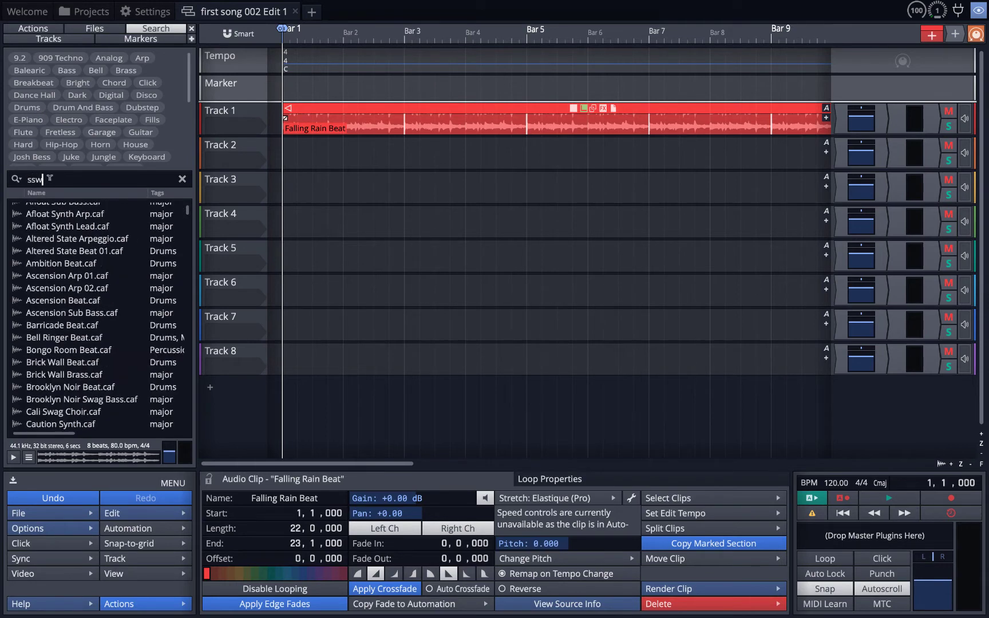
key("BackSpace")
type("bass")
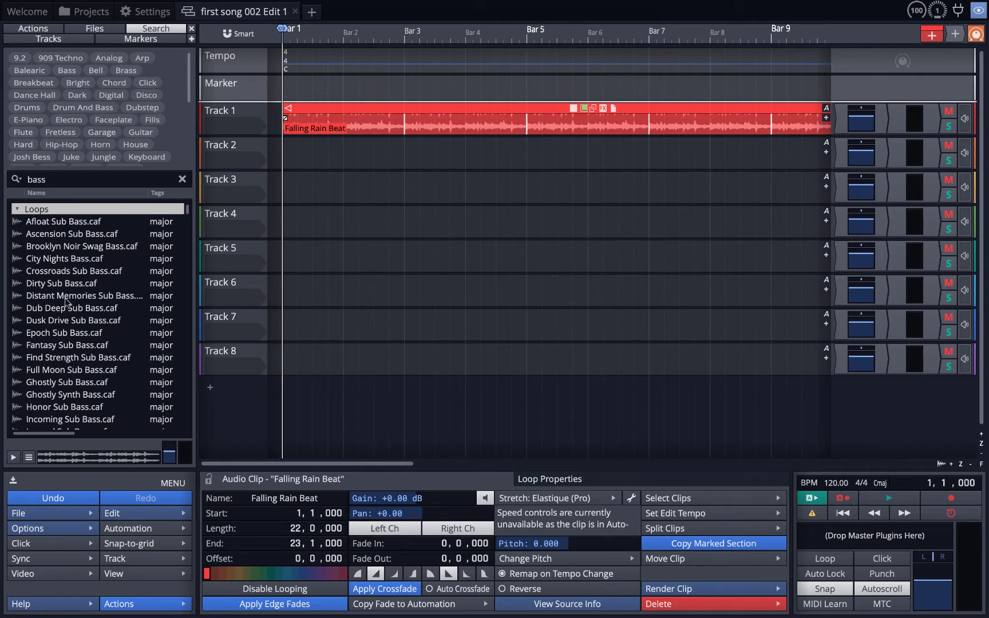
left_click(69, 222)
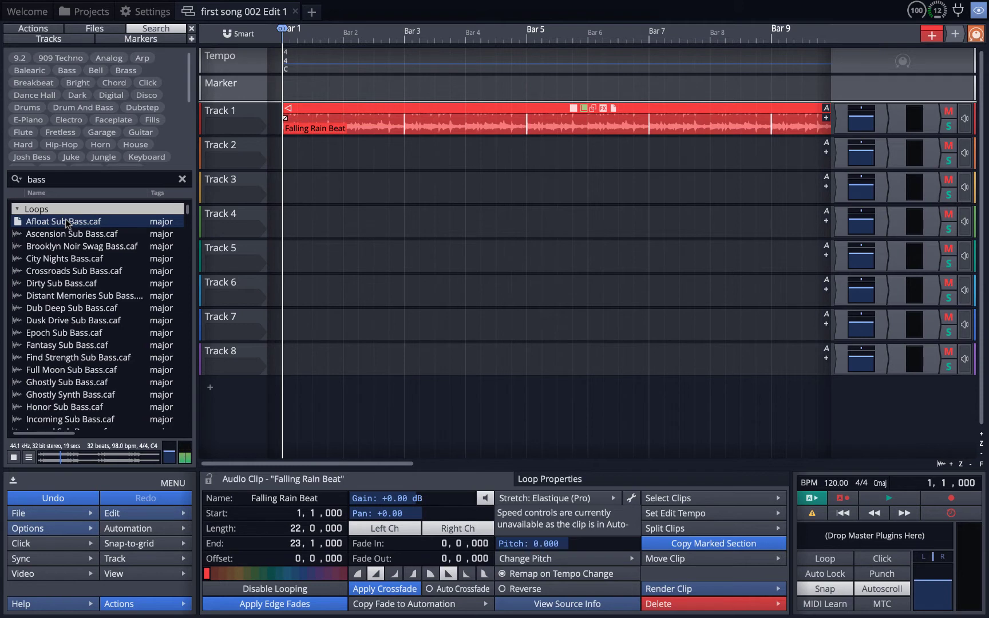
Audition Ascension Sub Bass.caf, Brooklyn Noir Swag Bass.caf, City Nights Bass.caf and Crossroads Sub Bass.caf from the bass loop results.
key("Down")
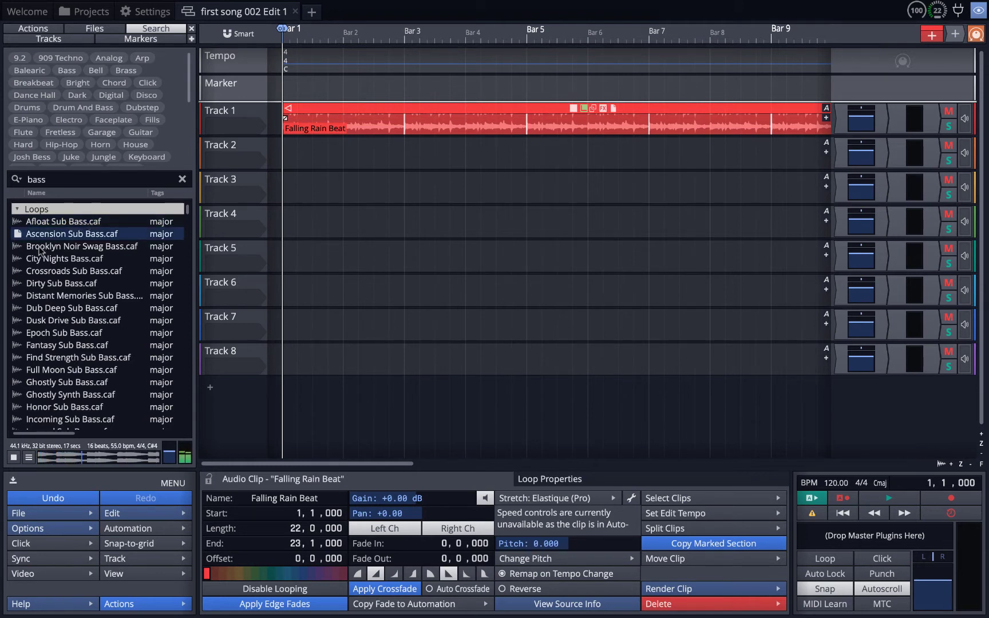
key("XF86AudioRaiseVolume")
key("Down")
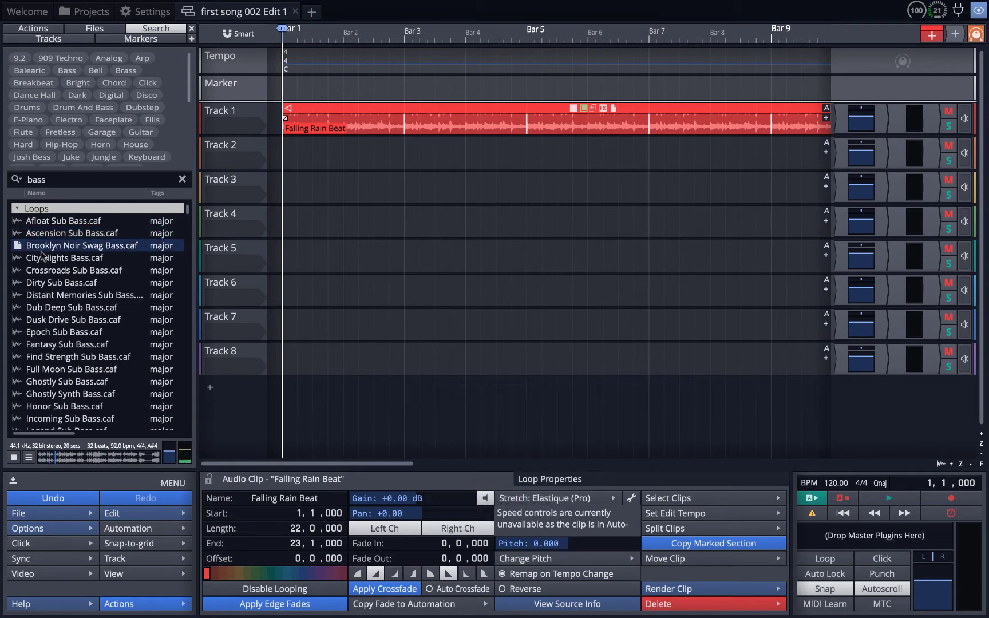
key("Down")
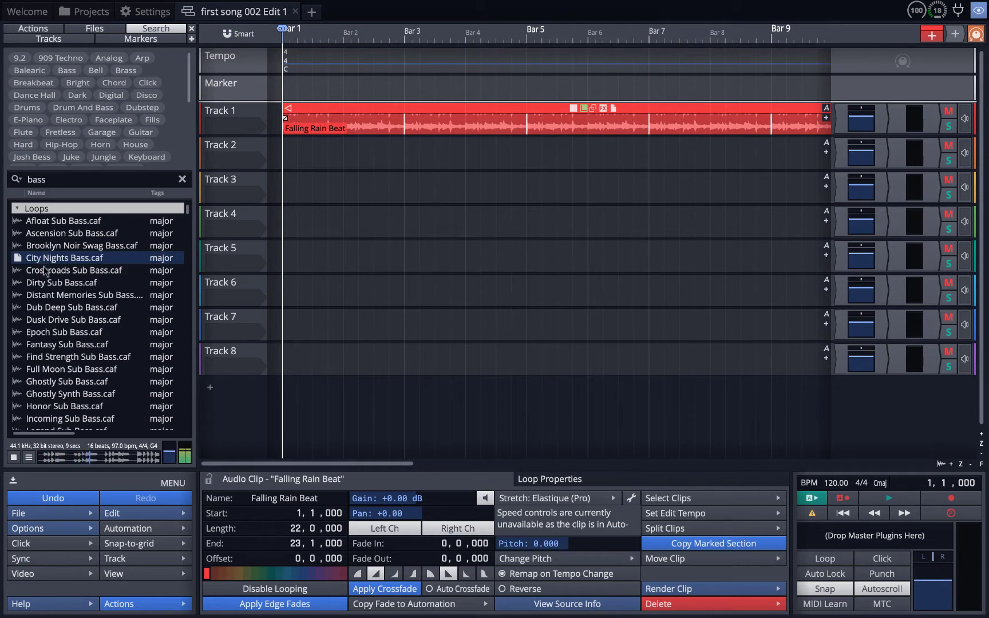
key("Down")
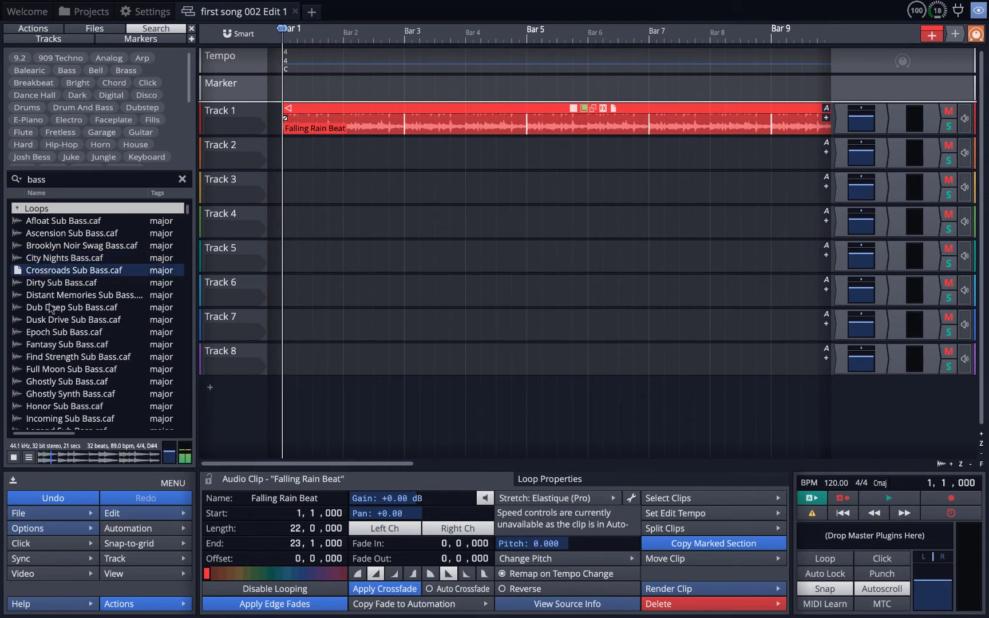
Audition the Dub Deep Sub Bass, Distant Memories Sub Bass and Dirty Sub Bass loops.
scroll(50, 297, "down", 1)
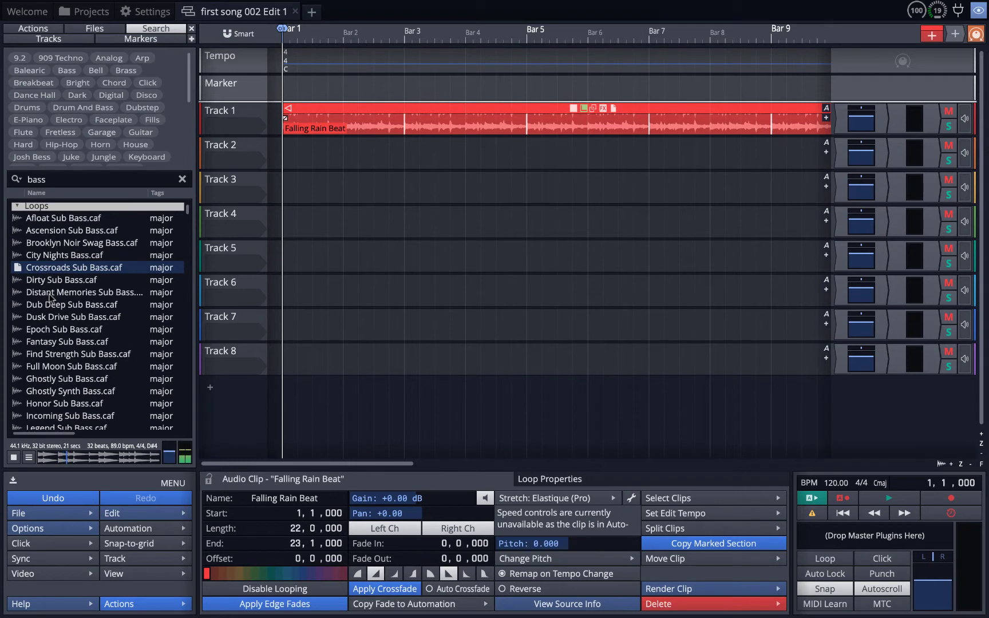
scroll(51, 297, "down", 3)
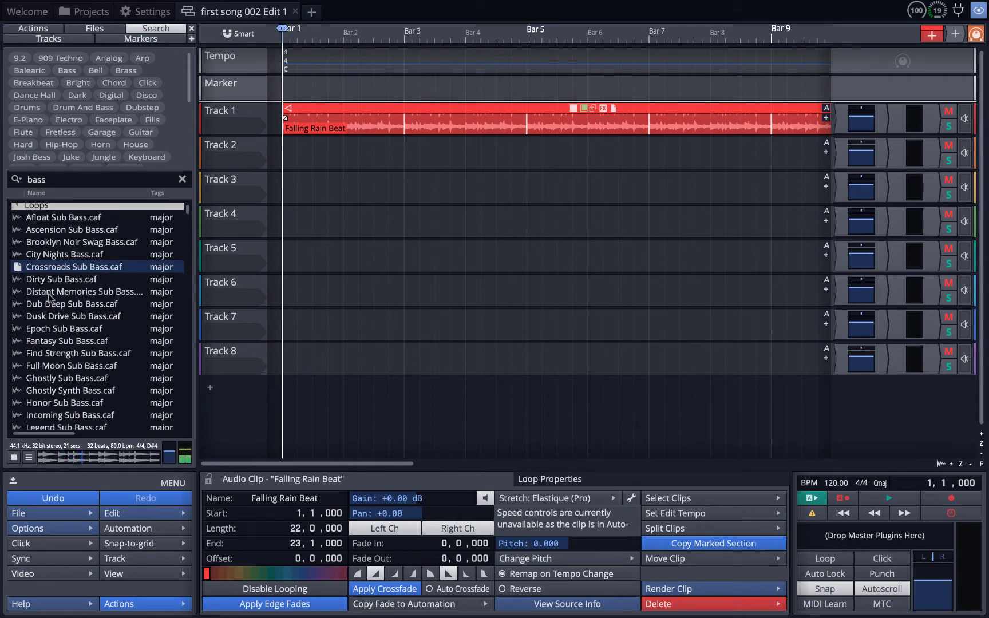
scroll(50, 296, "down", 1)
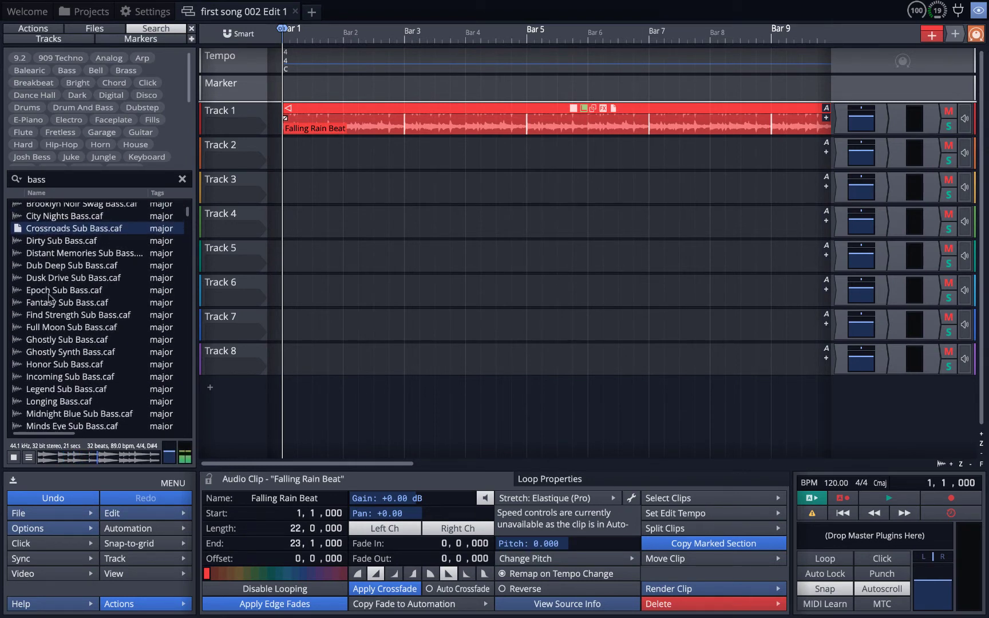
left_click(48, 265)
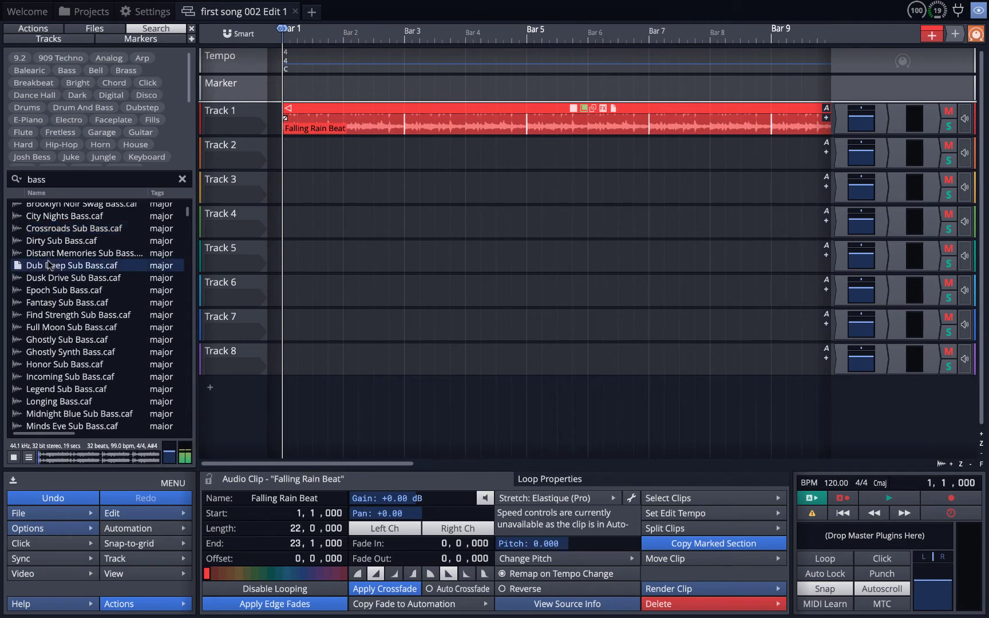
left_click(49, 254)
left_click(50, 241)
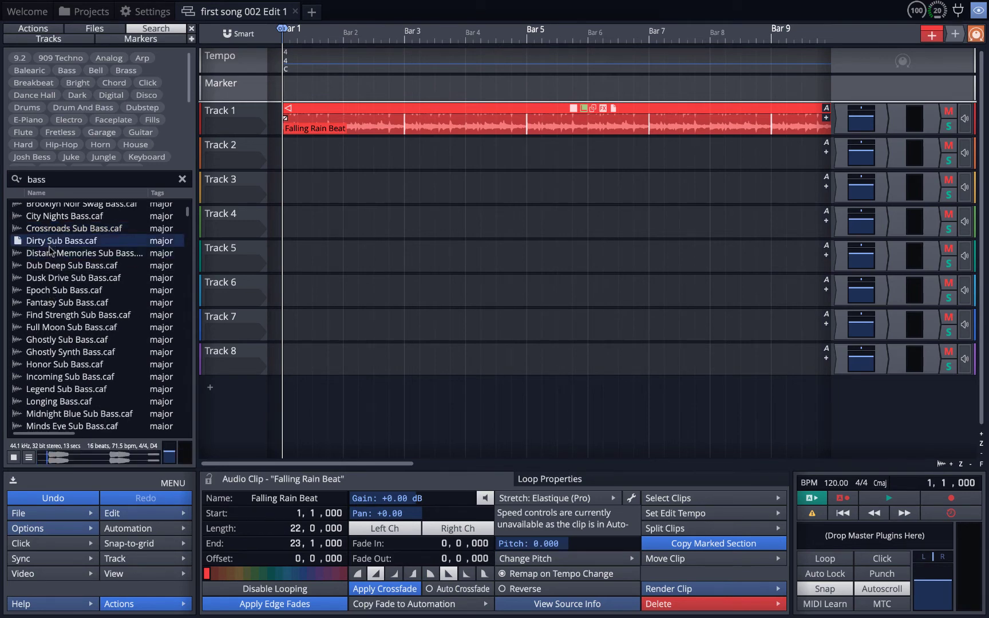
Browse further through the bass loops and audition Digital Funk Bass.caf, Diamond Sky Bass.caf and Deep Turn Bass.caf.
scroll(50, 252, "down", 16)
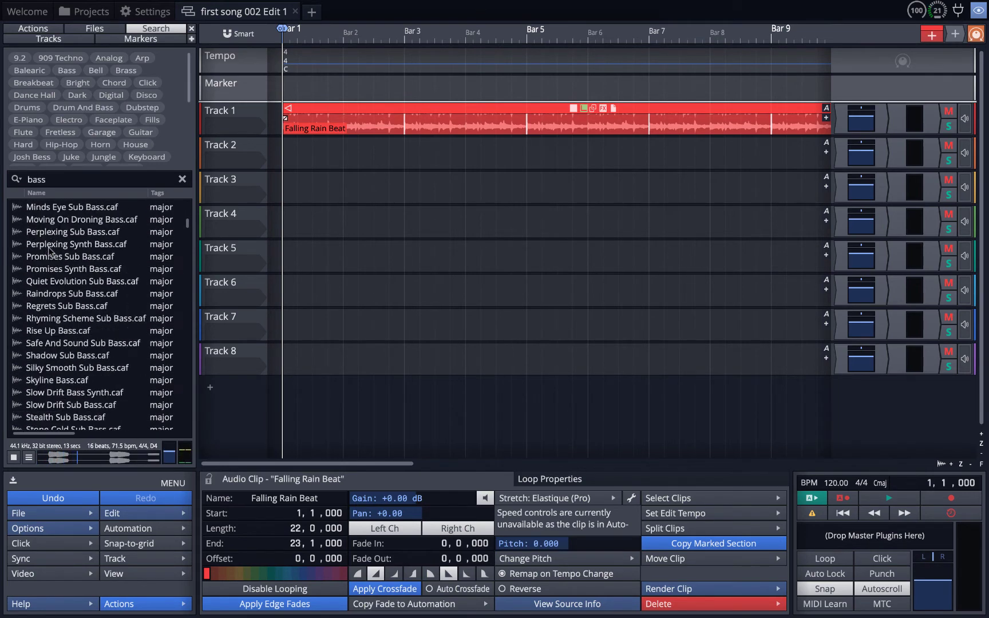
scroll(51, 252, "down", 20)
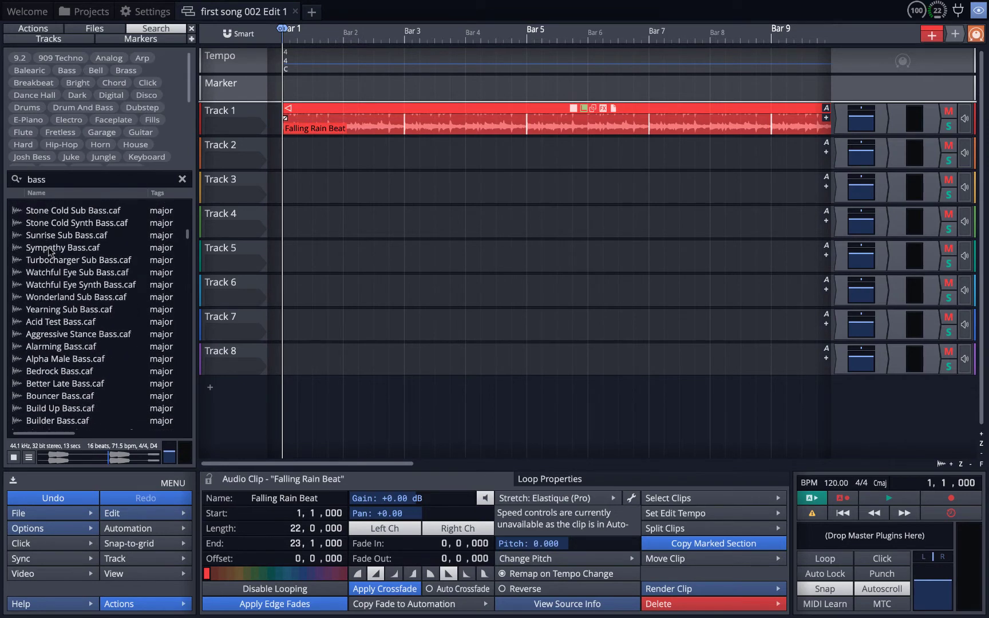
scroll(51, 252, "down", 12)
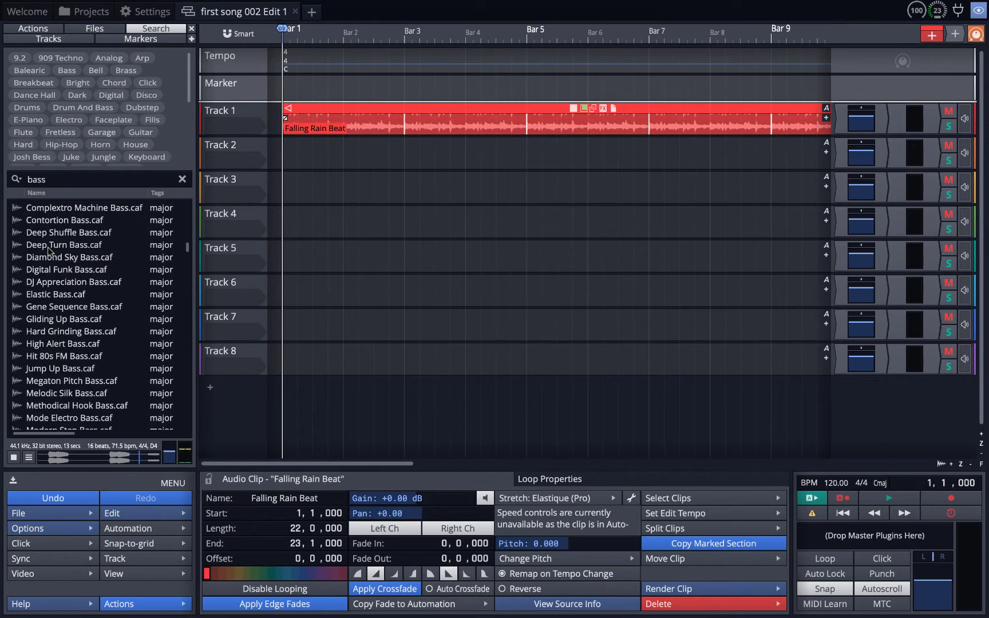
scroll(45, 239, "down", 4)
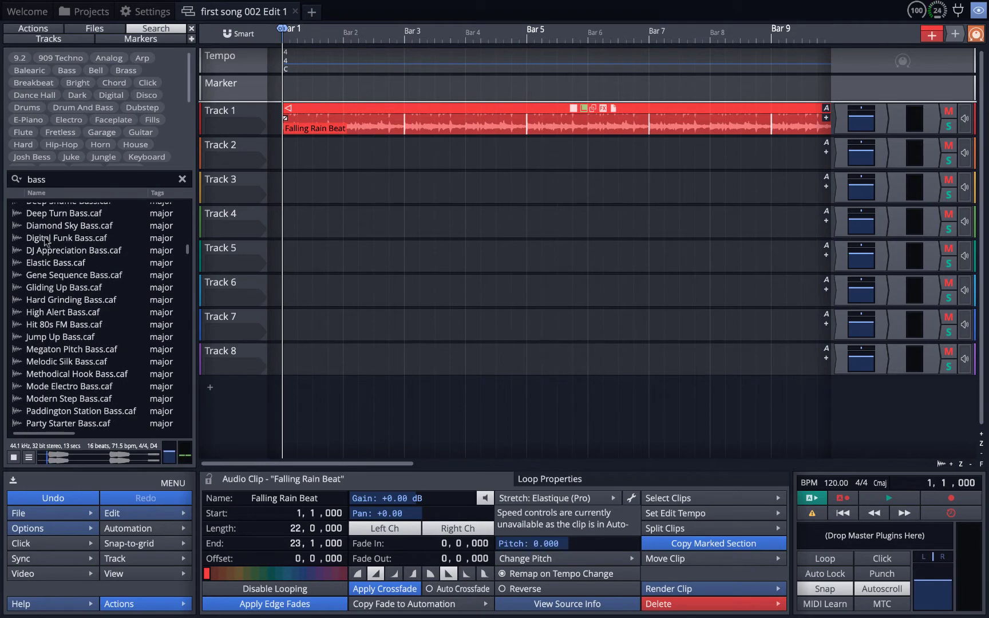
scroll(47, 249, "up", 7)
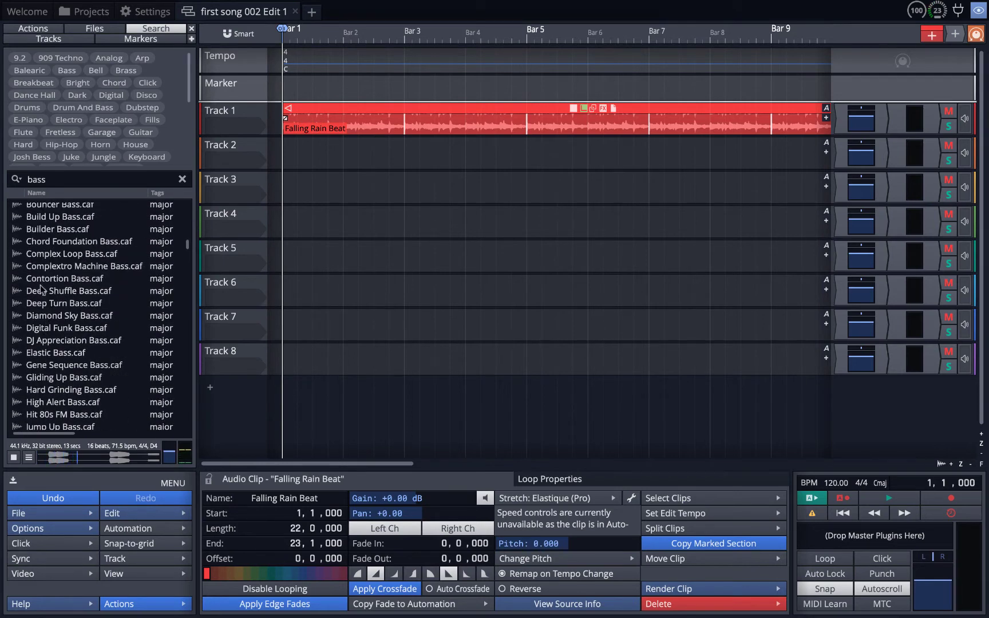
scroll(40, 290, "down", 8)
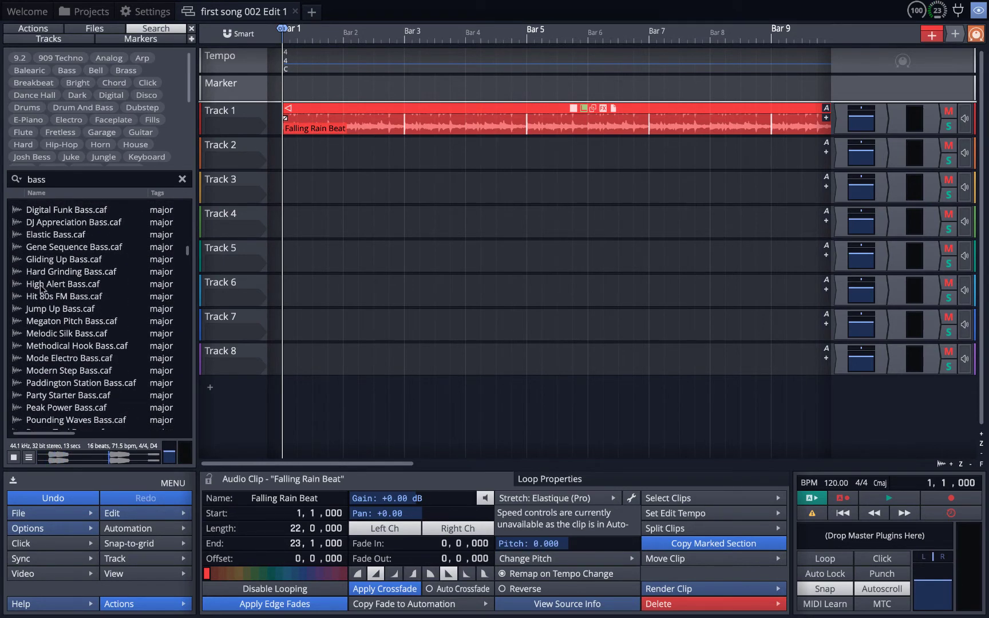
scroll(41, 289, "down", 20)
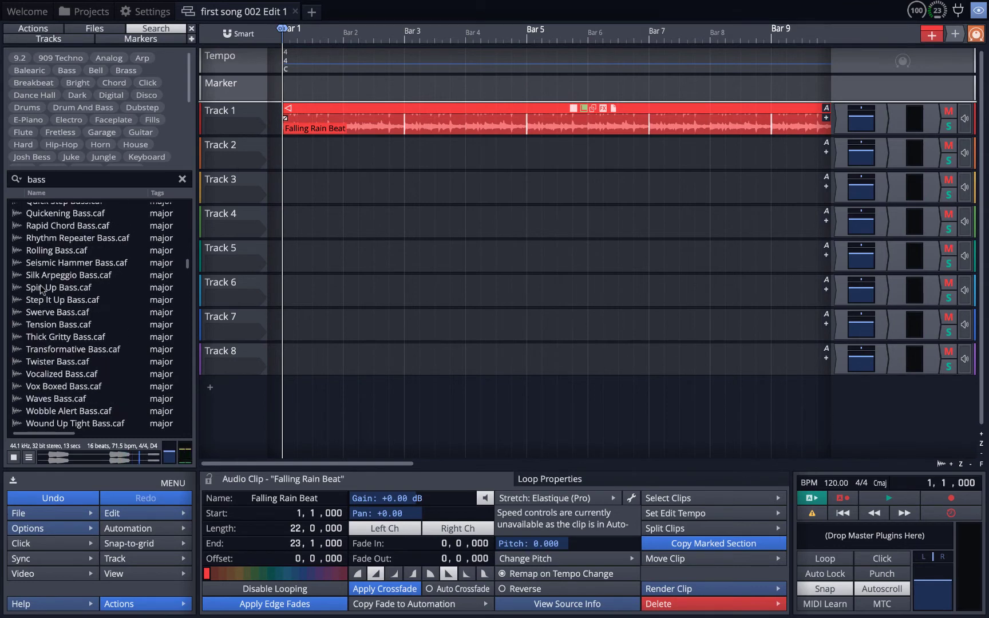
scroll(41, 289, "up", 20)
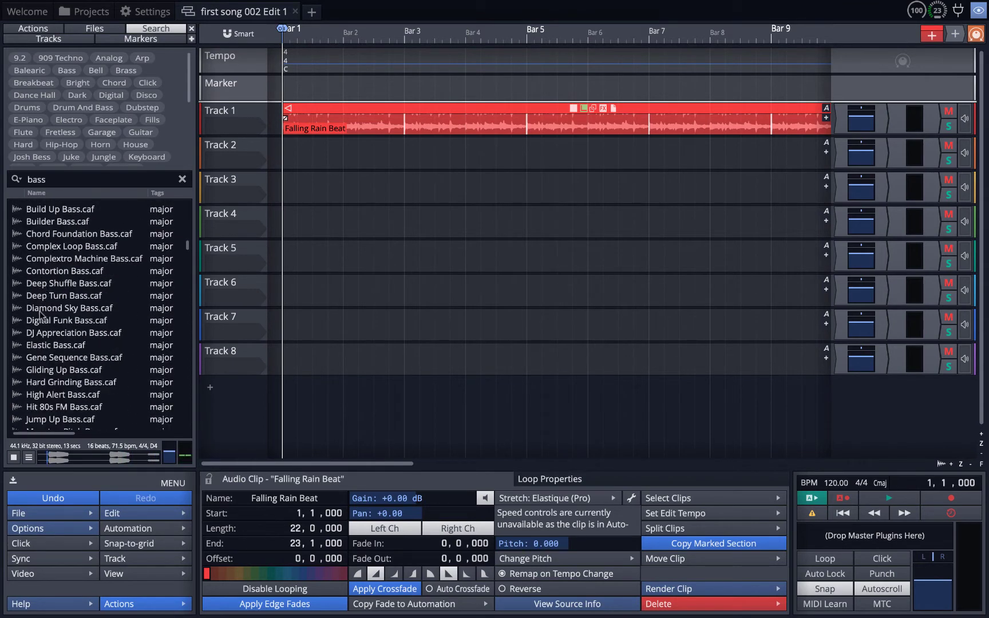
left_click(54, 324)
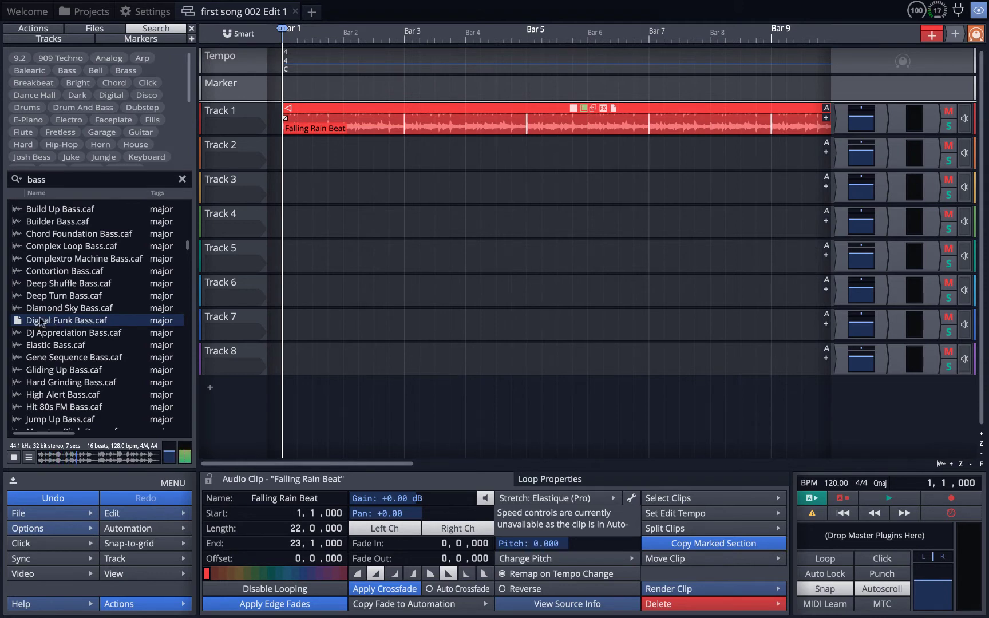
left_click(48, 308)
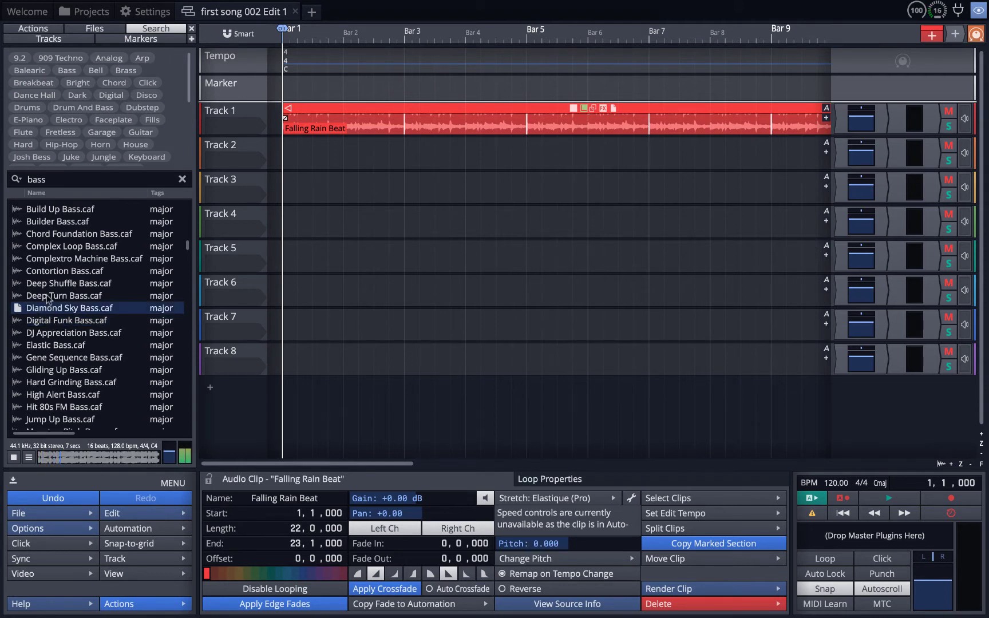
left_click(48, 296)
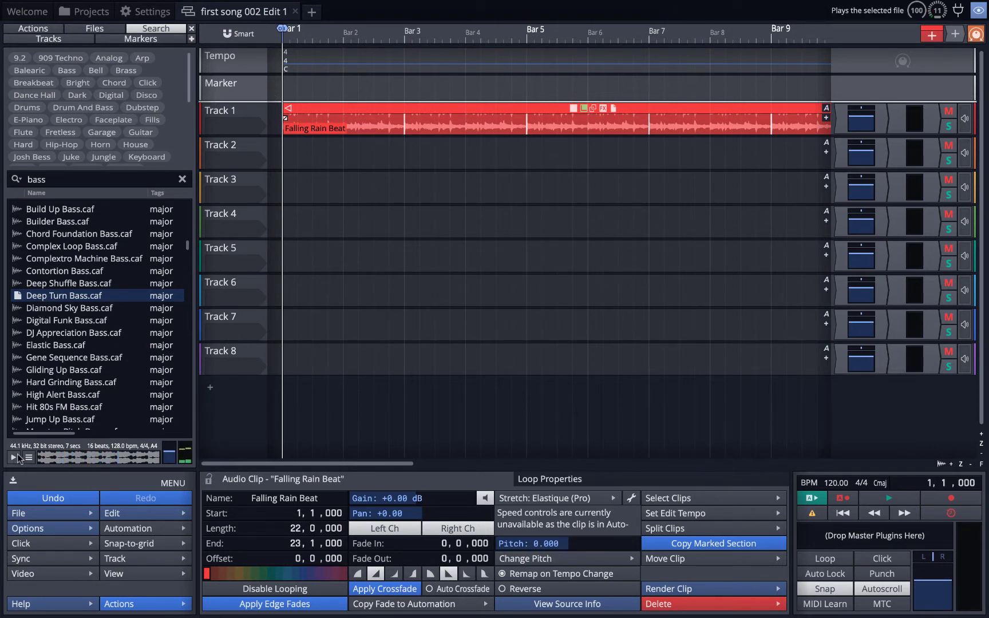
Play the drum beat for comparison, audition DJ Appreciation Bass.caf, and audition Digital Funk Bass.caf together with the beat.
key("space")
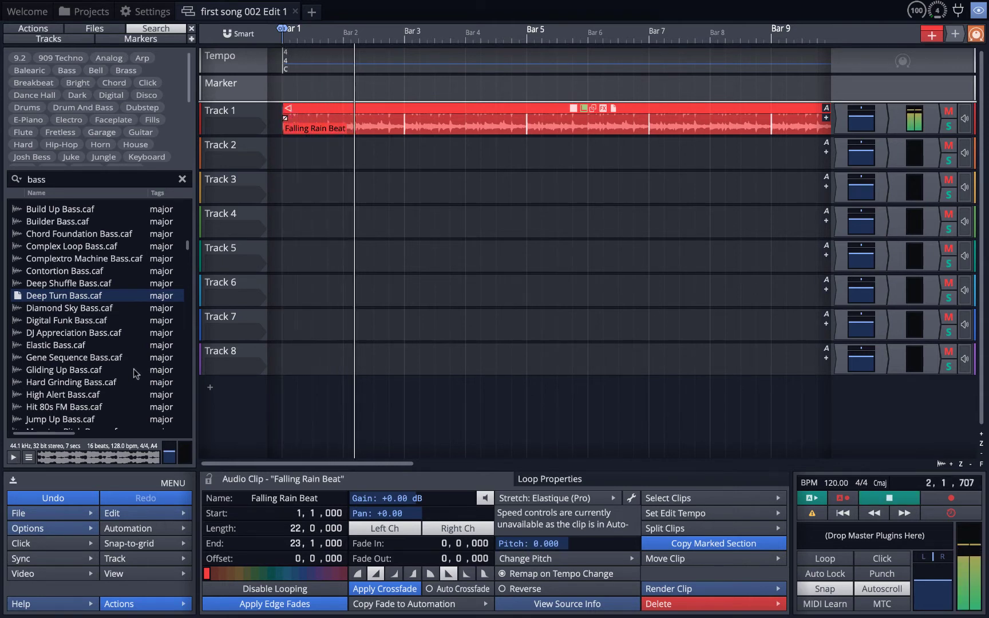
key("space")
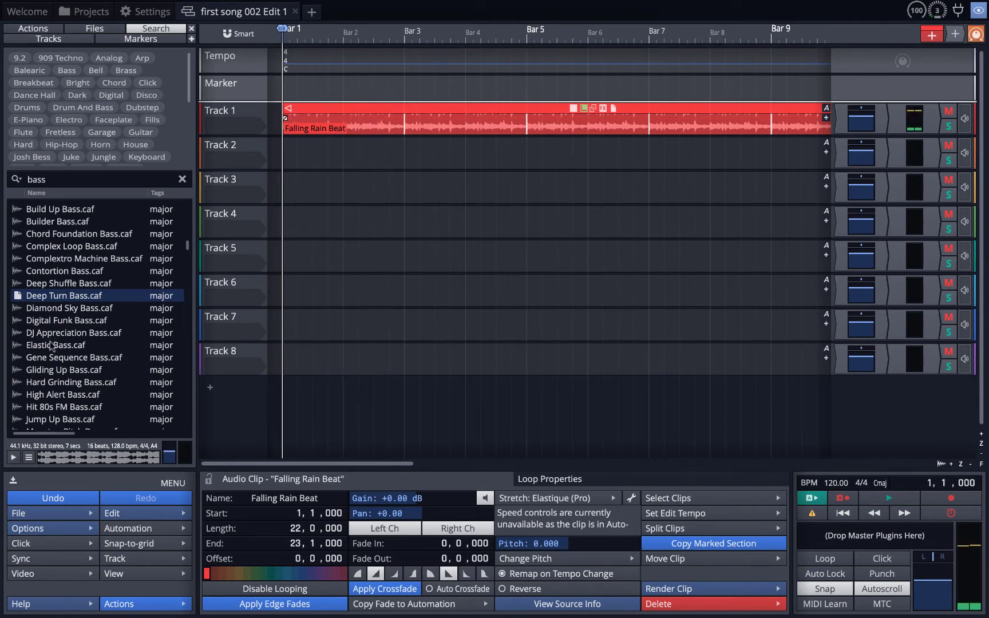
left_click(40, 335)
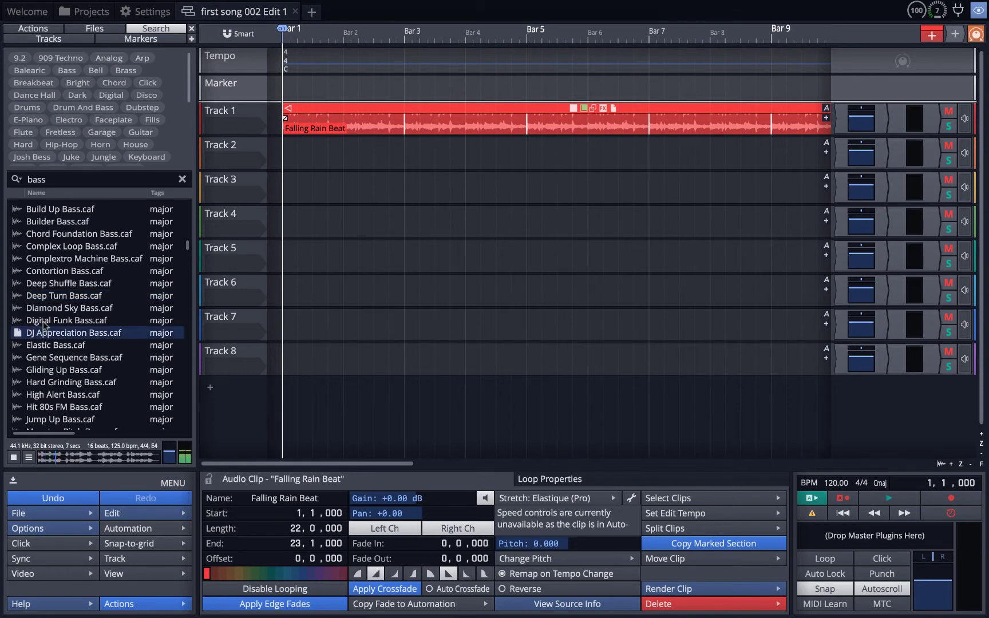
left_click(44, 321)
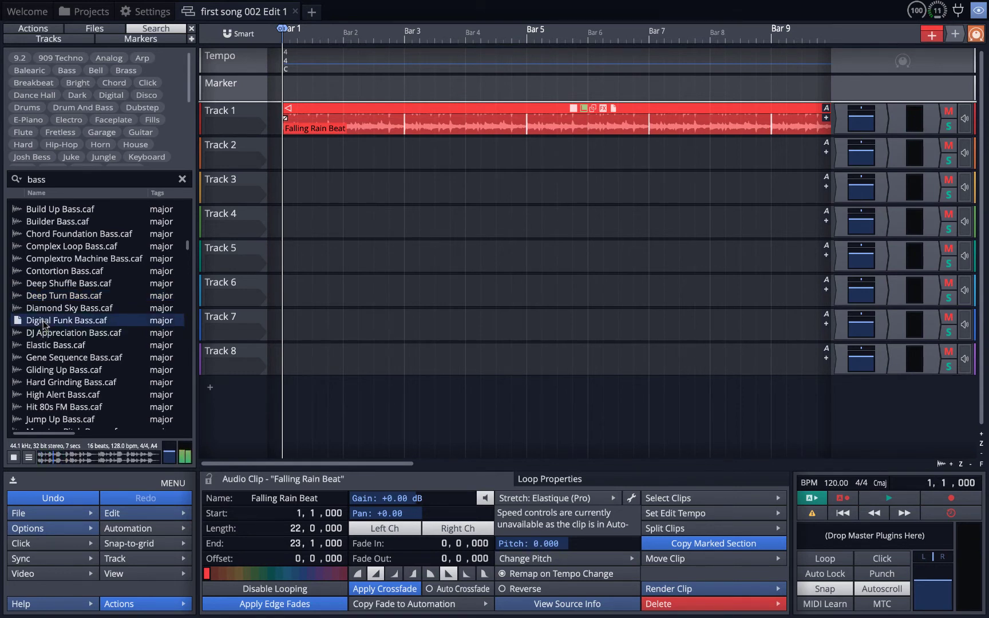
key("space")
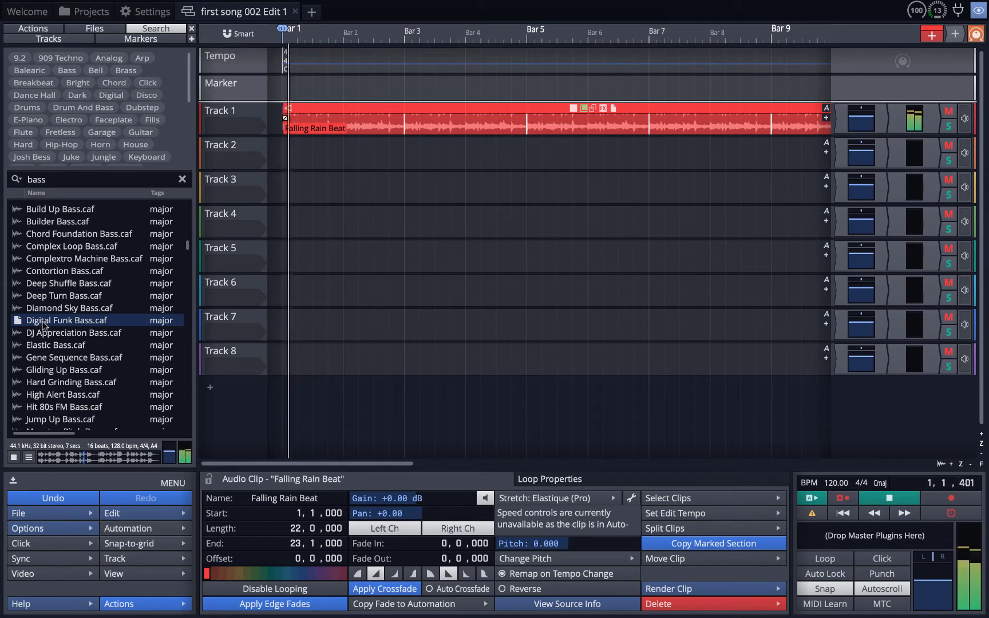
key("space")
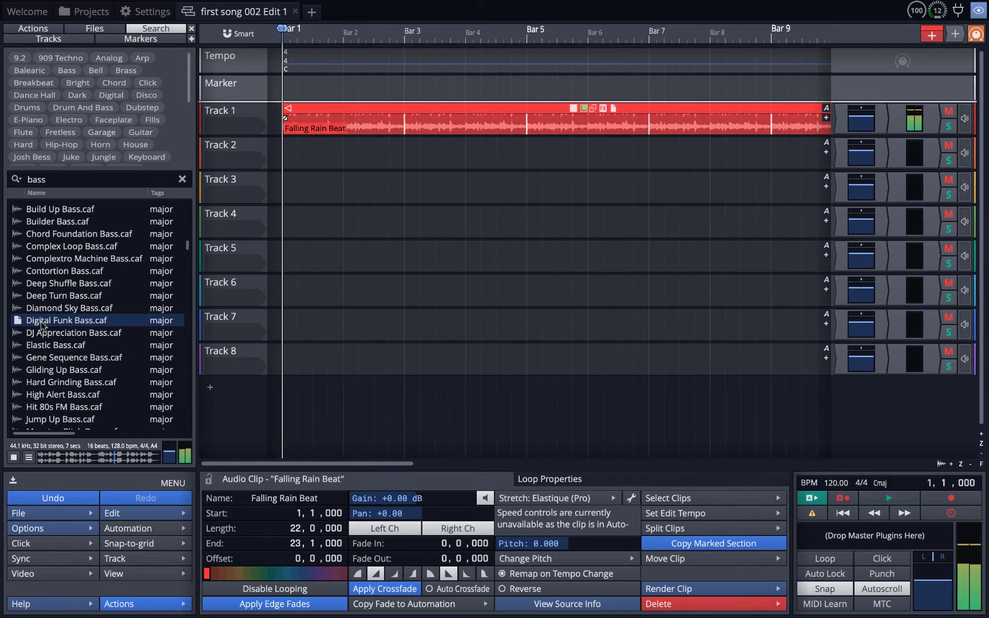
Place the Digital Funk Bass loop on Track 2 starting at bar 2 and play it with the drum beat.
left_click_drag(42, 324, 344, 161)
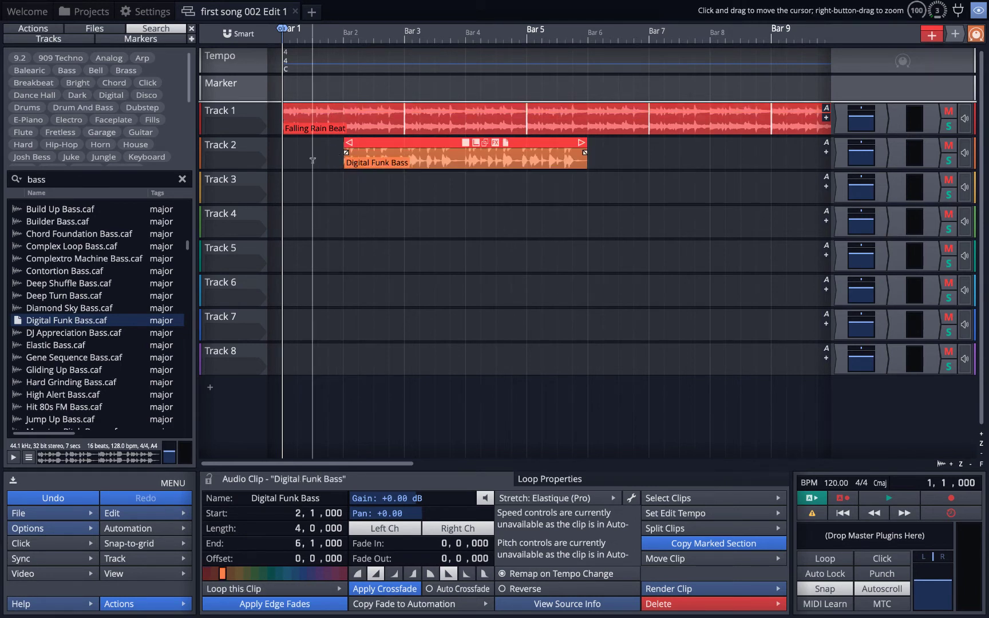
key("space")
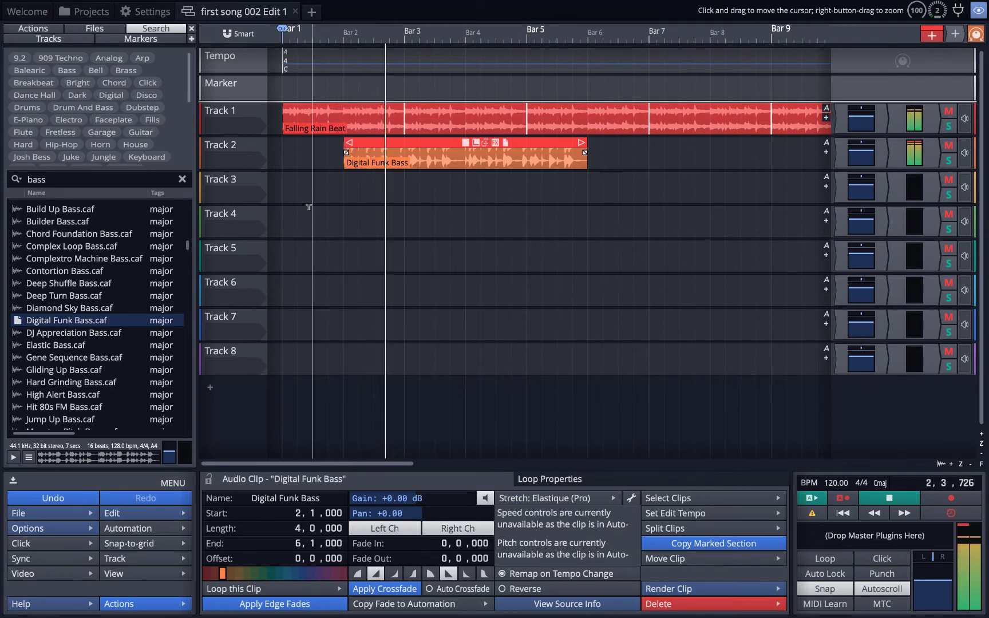
key("space")
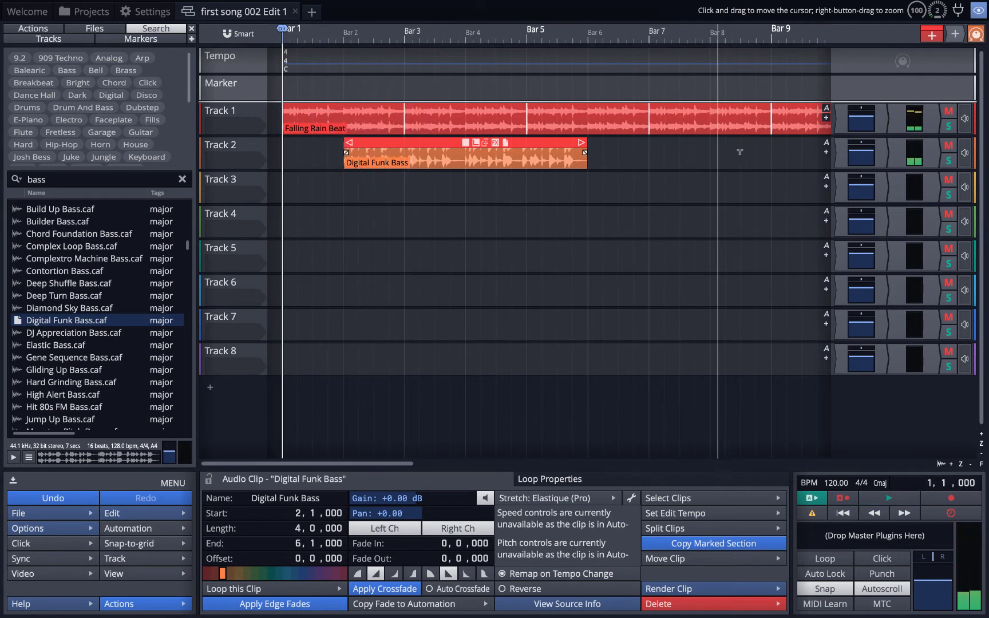
Lower Track 2's volume to -12.33 dB, balancing the bass against the drum beat during playback.
left_click(863, 151)
left_click(862, 151)
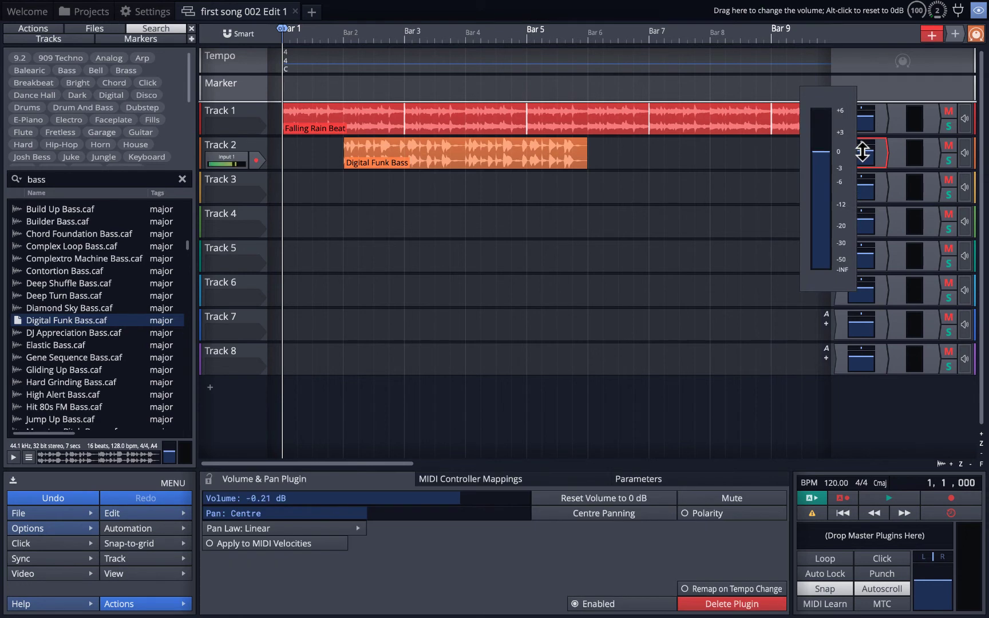
left_click_drag(863, 168, 863, 168)
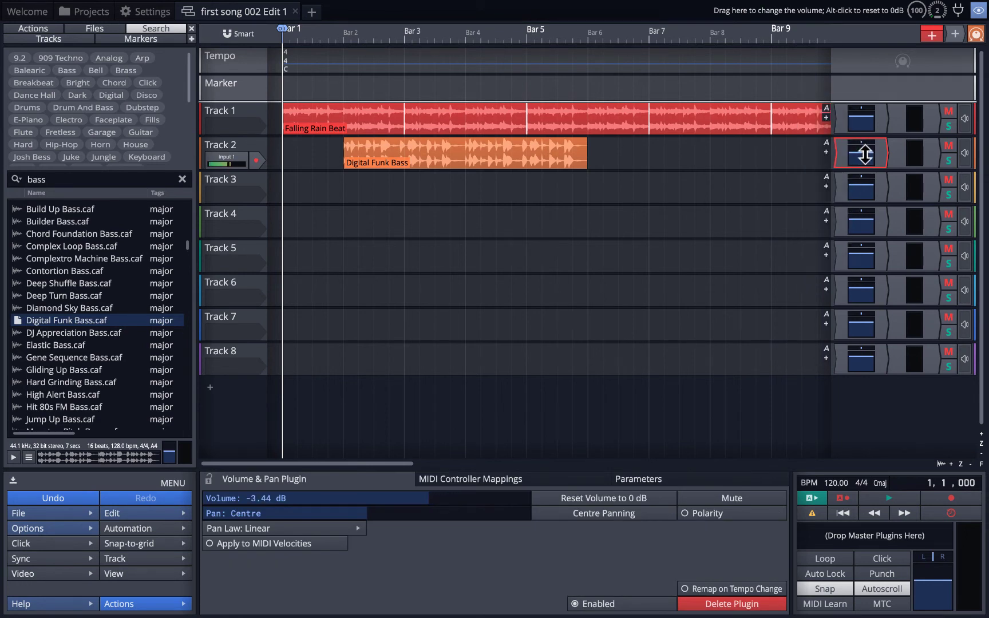
key("space")
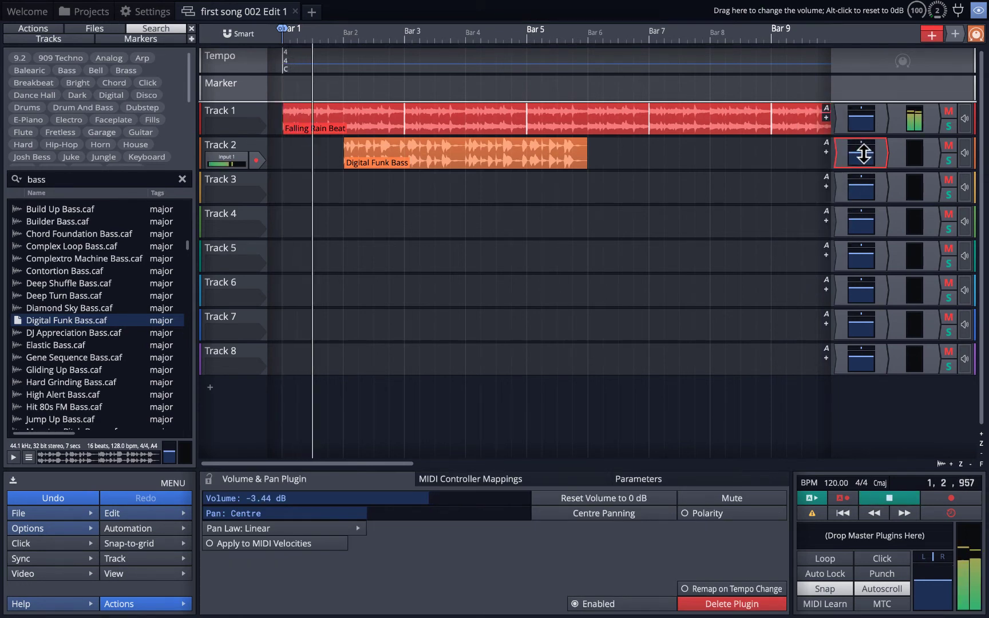
left_click_drag(864, 153, 865, 182)
left_click_drag(865, 194, 865, 190)
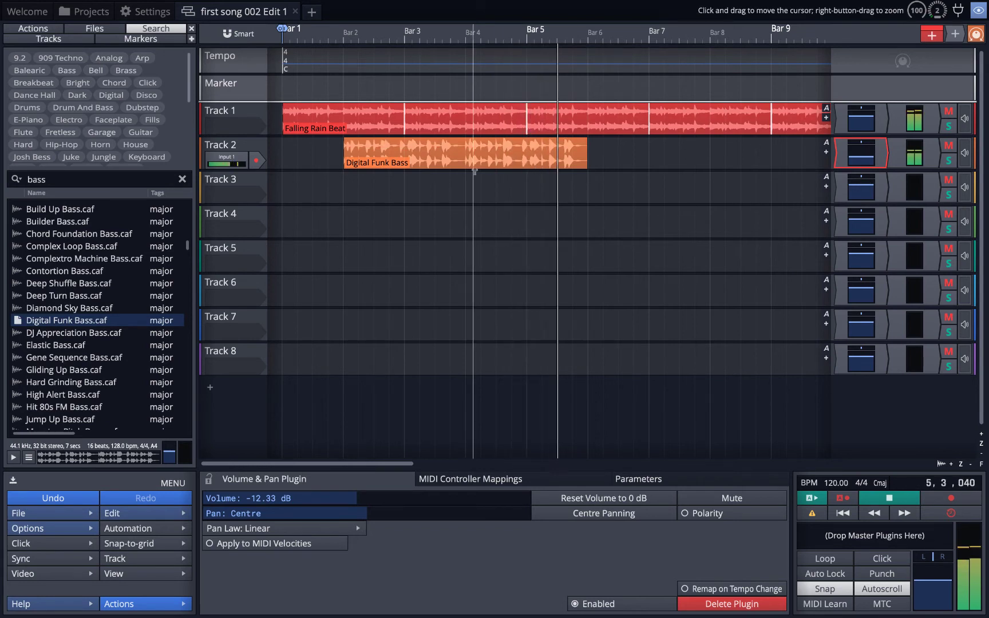
key("space")
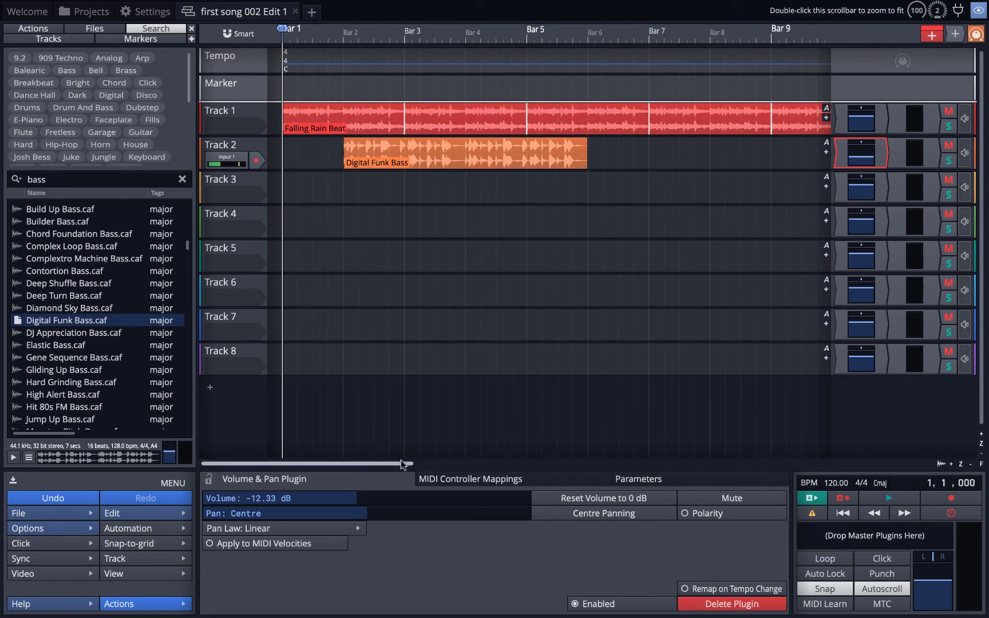
left_click_drag(402, 460, 469, 461)
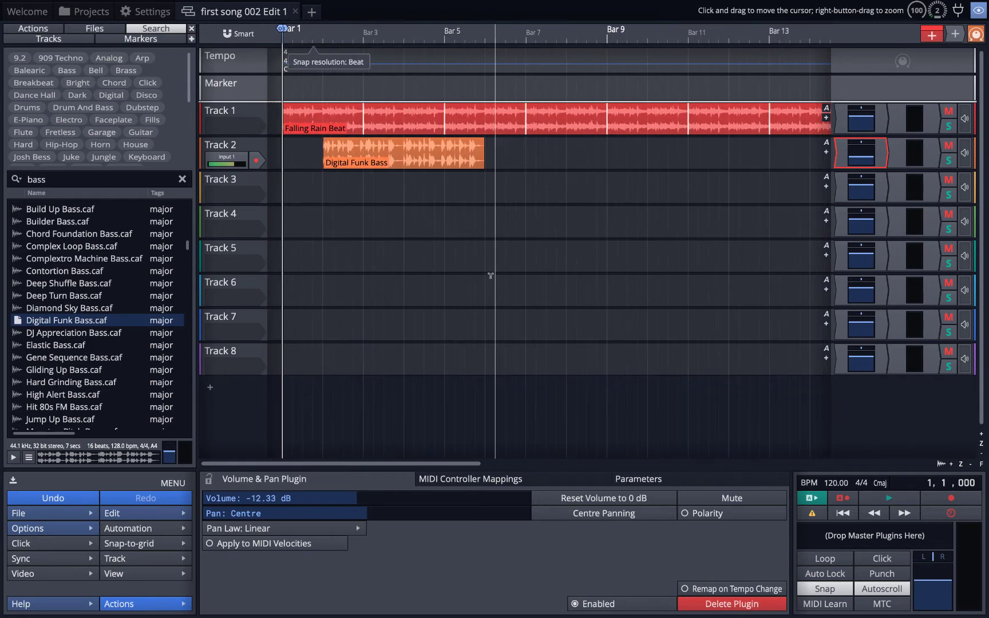
Extend the looped Digital Funk Bass clip on Track 2 to end at bar 19, and add a ninth track.
scroll(490, 275, "down", 4)
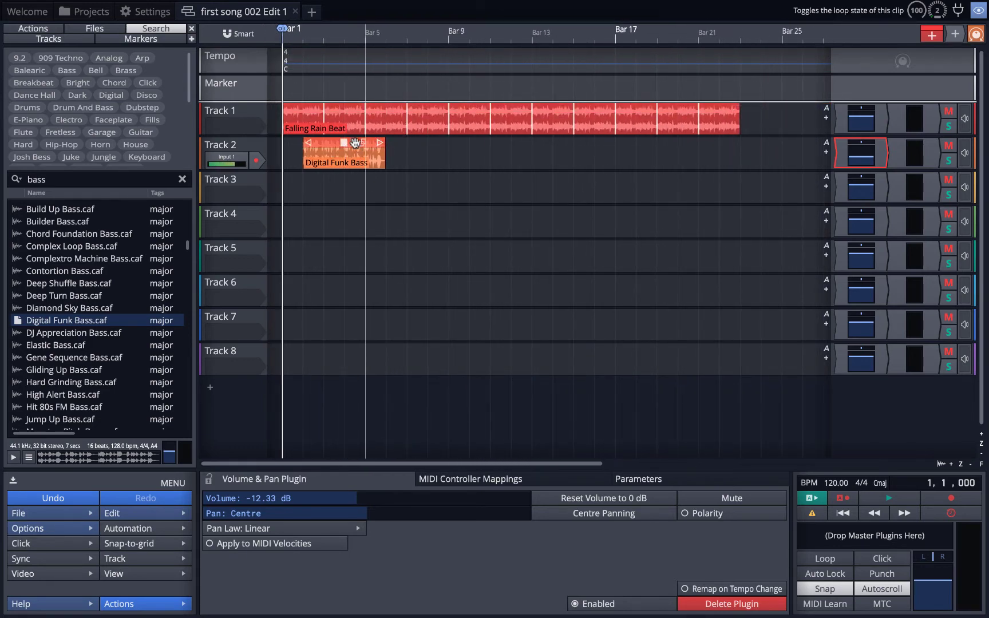
left_click_drag(383, 154, 648, 155)
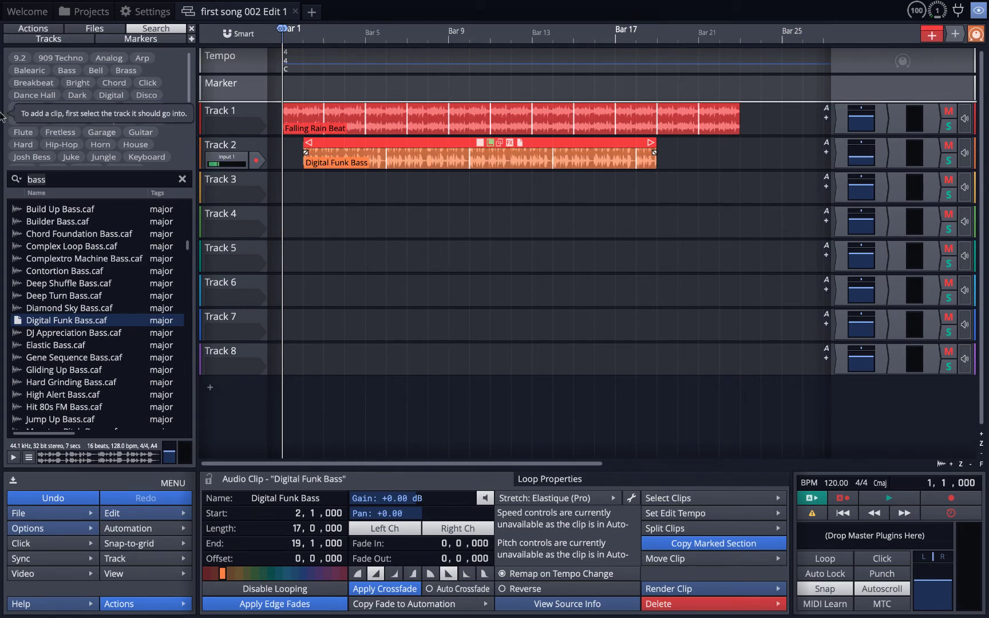
key("ctrl+t")
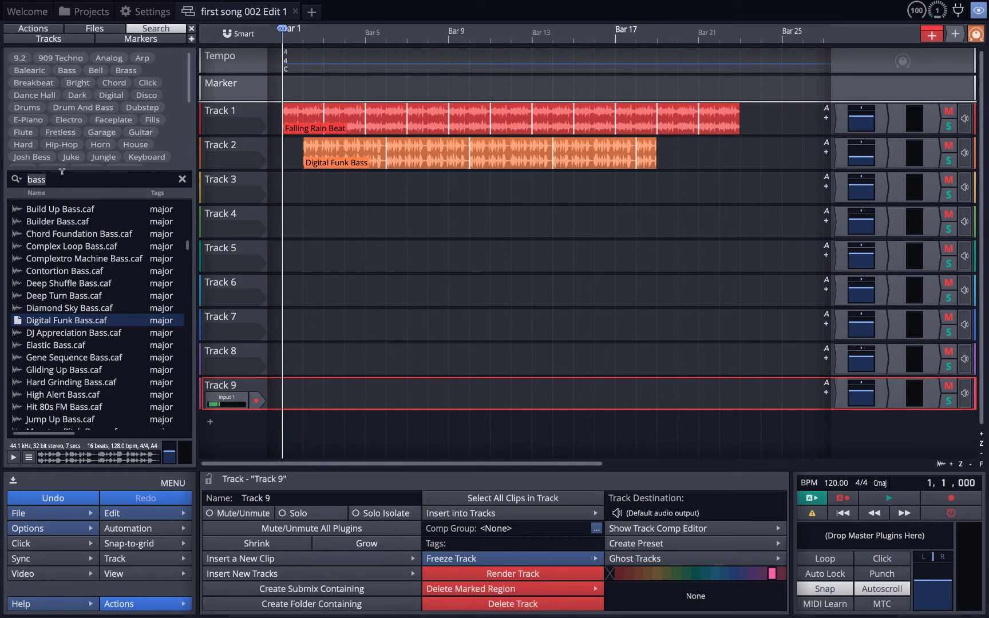
Replace the loop search term with "guitar".
key("BackSpace")
key("BackSpace")
key("BackSpace")
key("BackSpace")
type("gu")
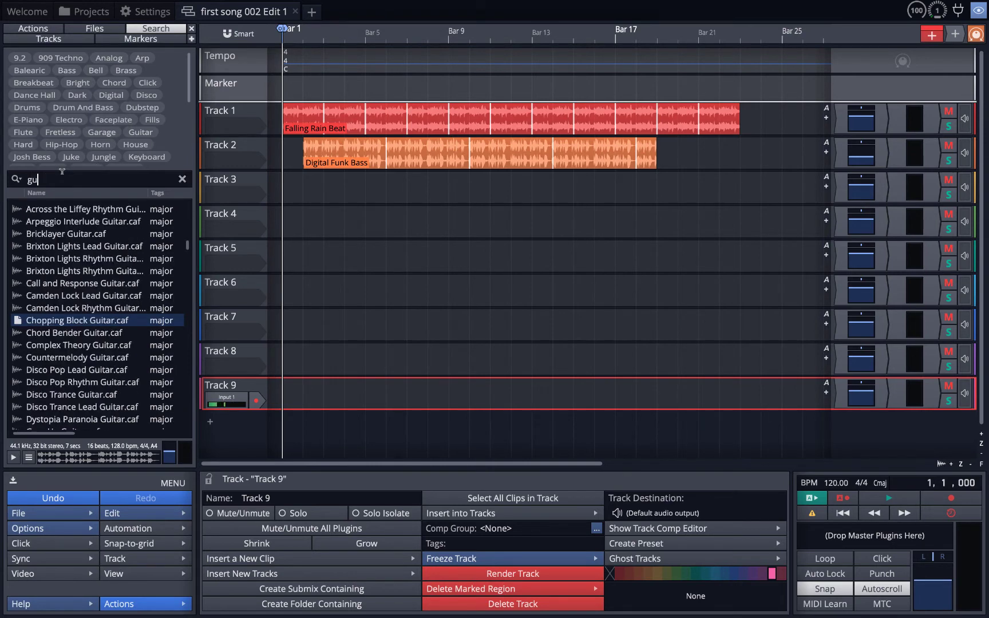
type("itar")
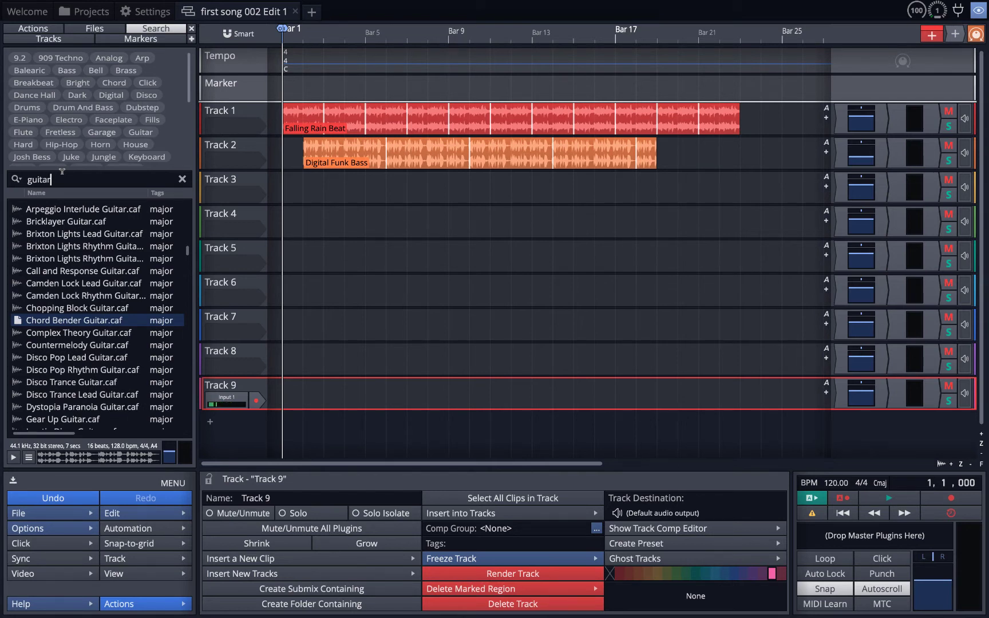
Audition guitar loops: Arpeggio Interlude, Bricklayer, the second Brixton Lights Rhythm, Complex Theory and Countermelody.
left_click(82, 208)
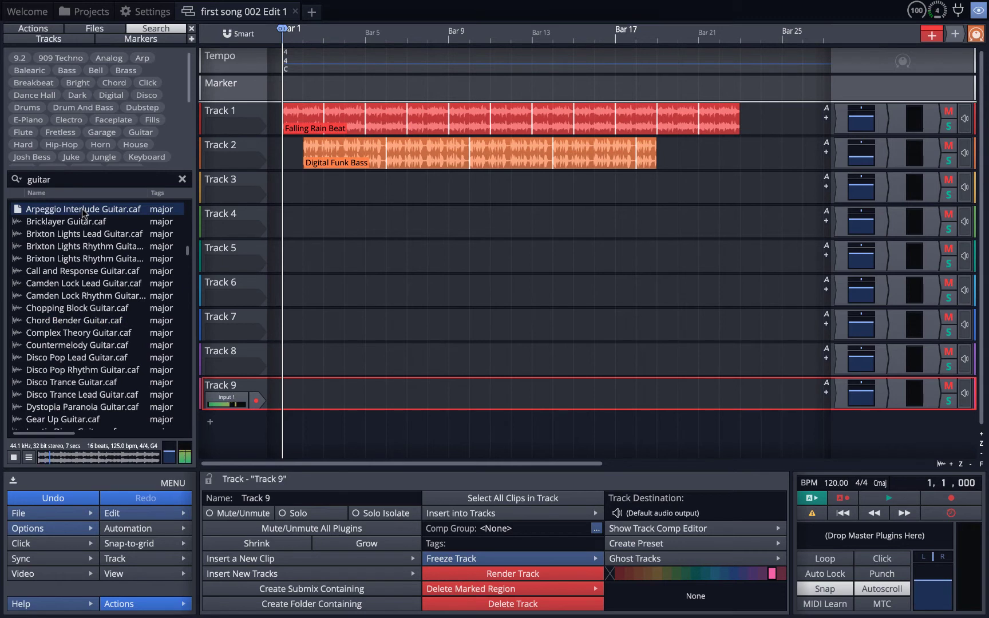
left_click(75, 223)
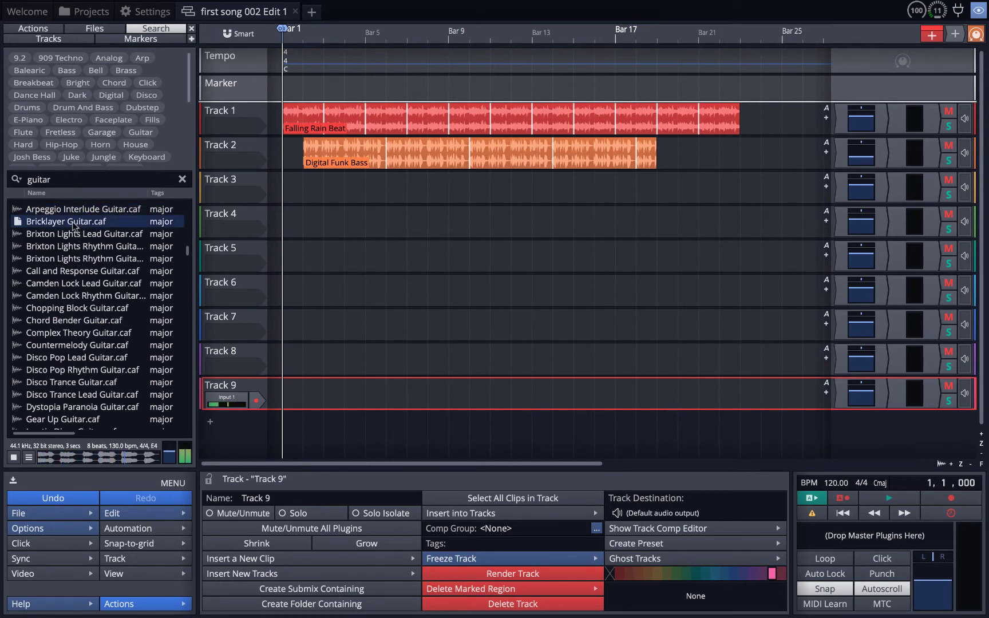
left_click(67, 261)
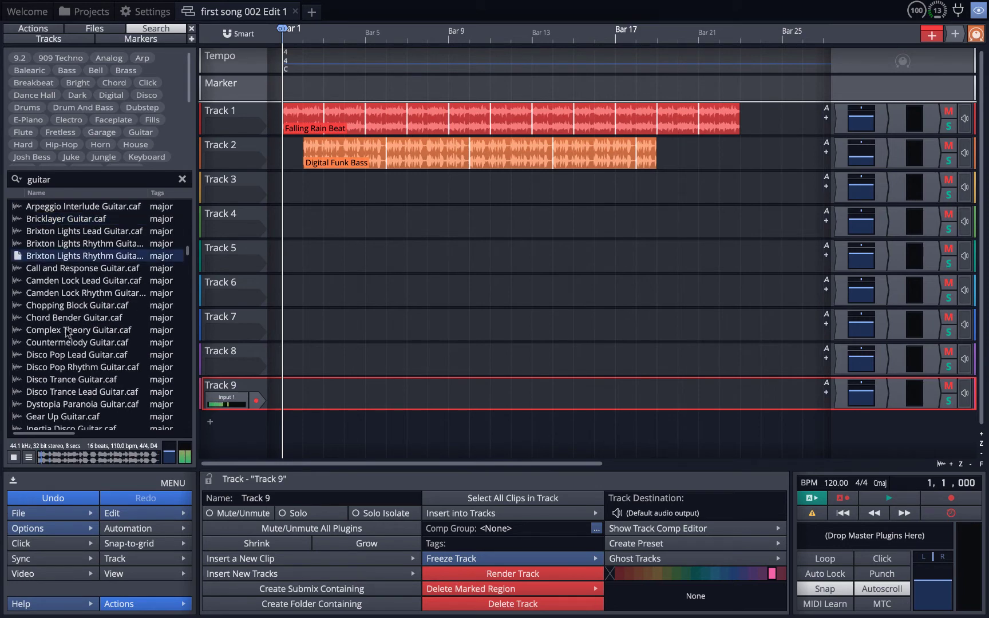
left_click(68, 333)
scroll(62, 345, "down", 1)
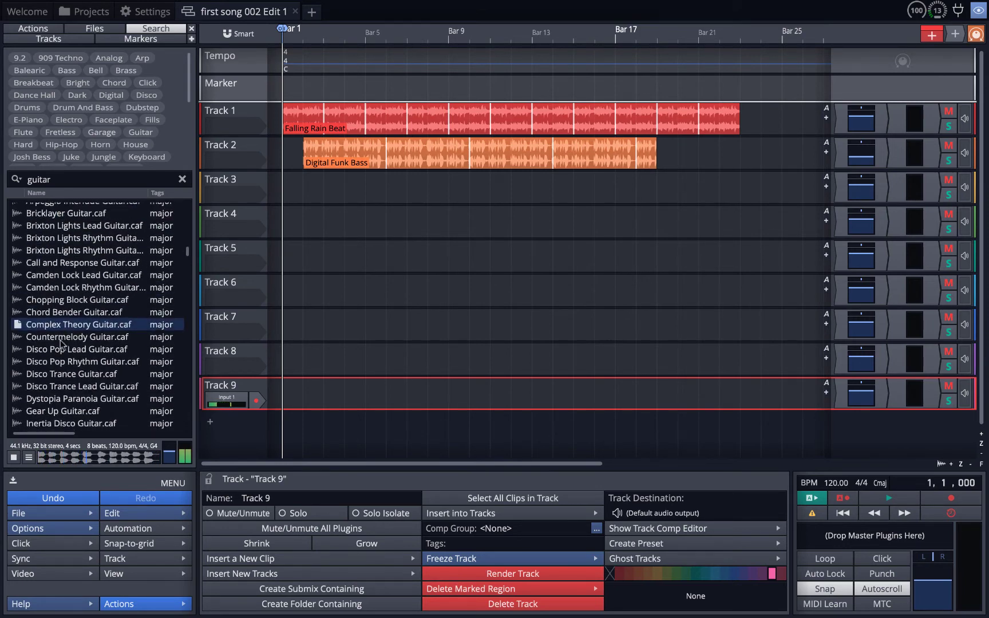
left_click(61, 341)
scroll(61, 370, "down", 5)
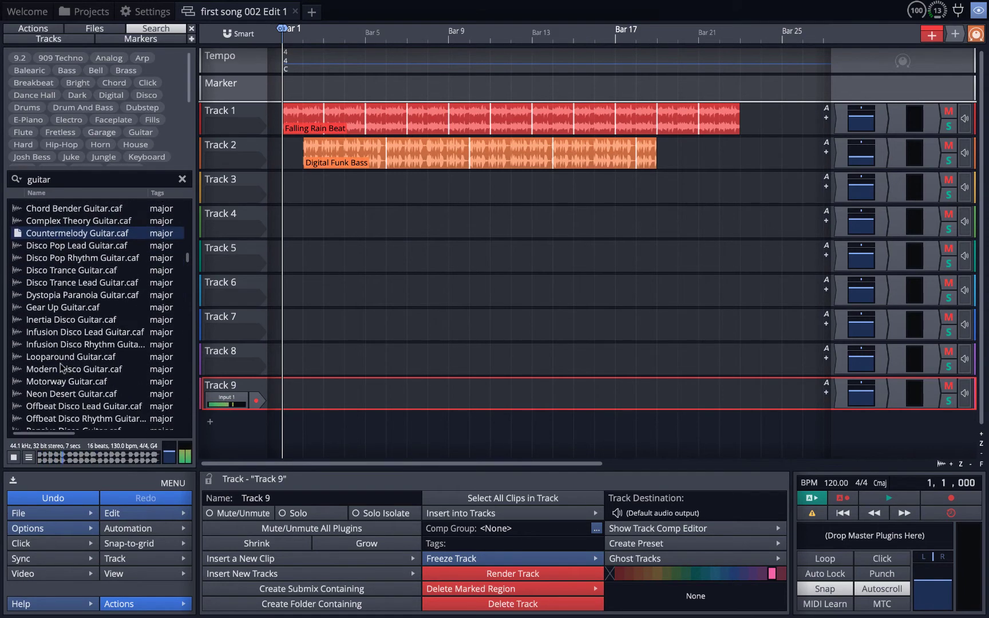
Browse further through the guitar loops and audition Reflex Lead Guitar.caf and Right Angle Lead Guitar.caf.
scroll(62, 367, "down", 8)
left_click(63, 367)
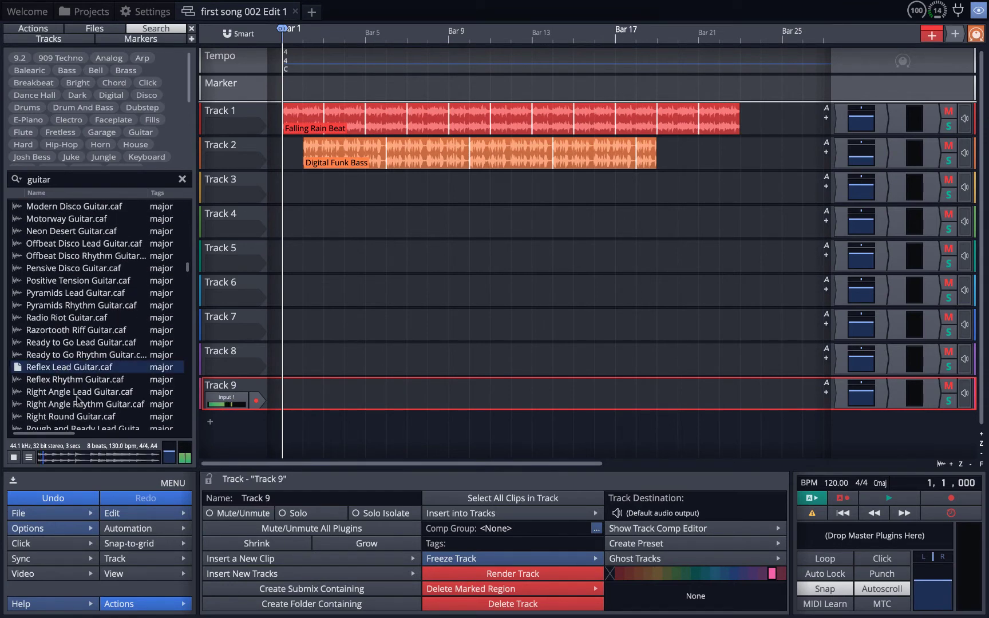
left_click(67, 394)
scroll(70, 399, "down", 1)
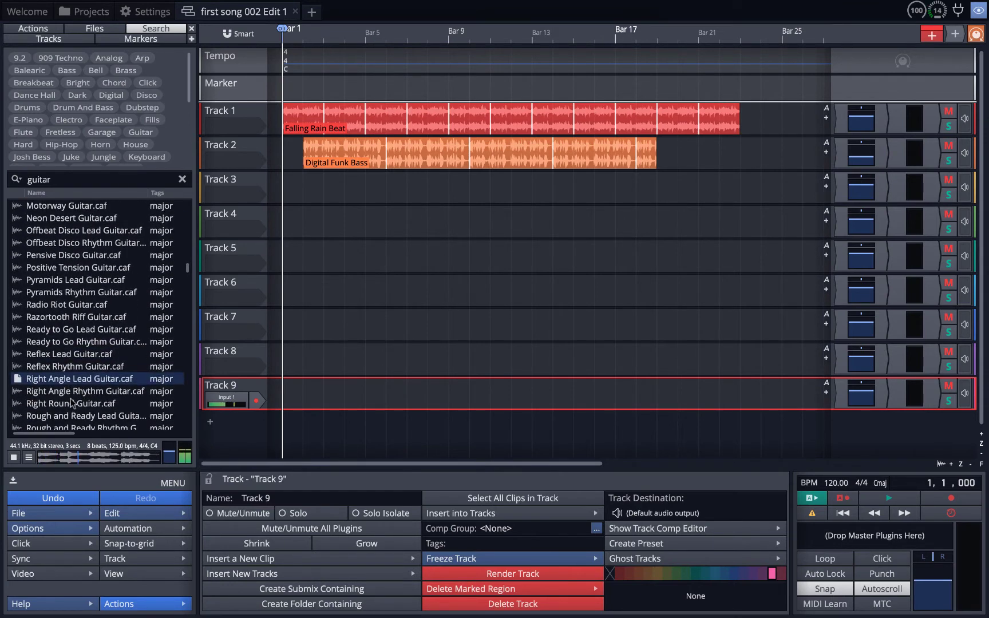
scroll(70, 399, "down", 3)
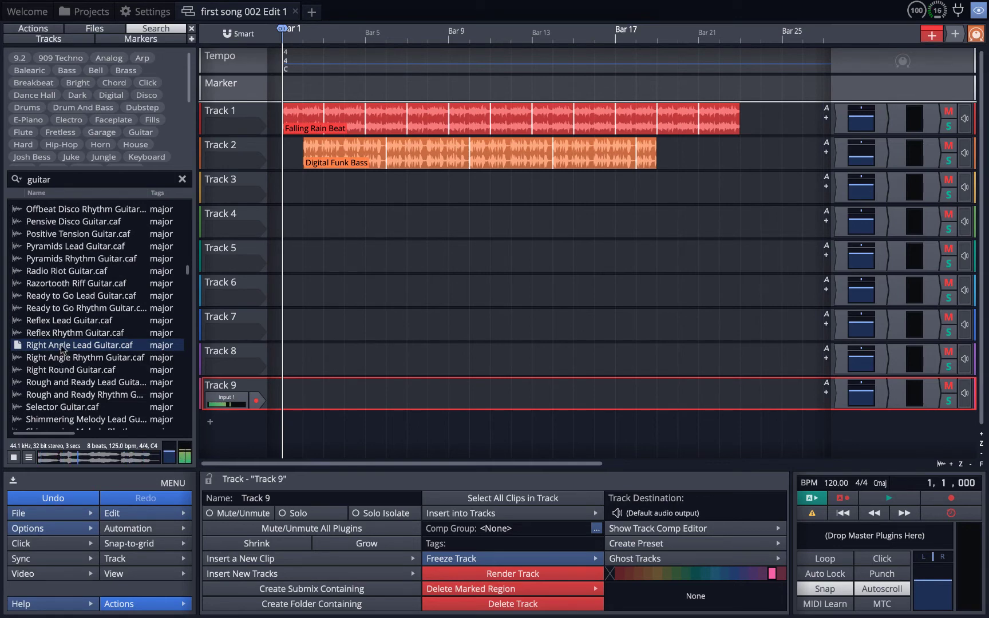
Place the Right Angle Lead Guitar loop on Track 3 starting at bar 4 and play it with the drums and bass.
left_click_drag(62, 347, 346, 197)
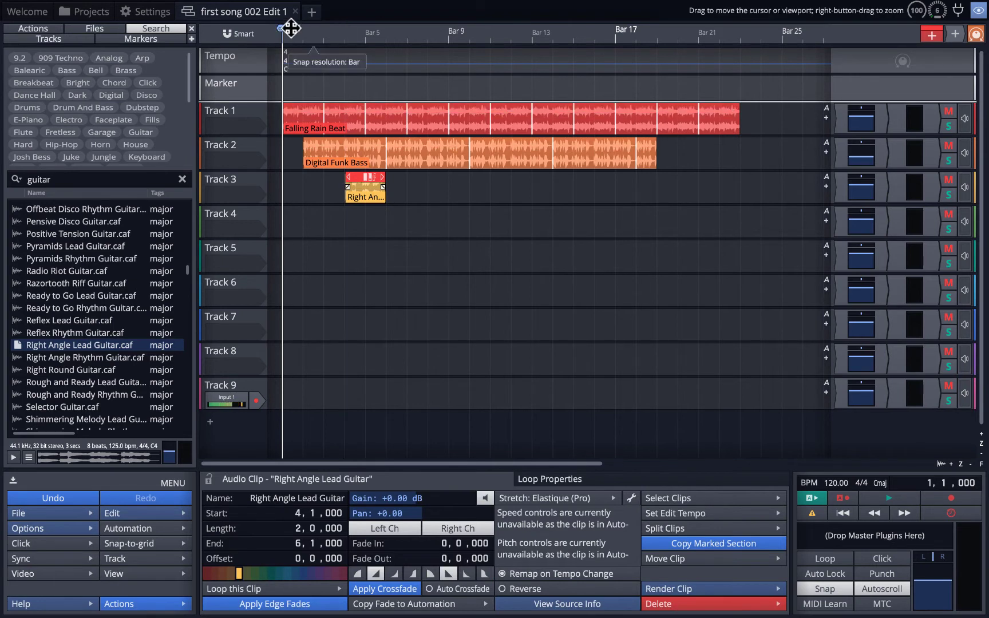
key("space")
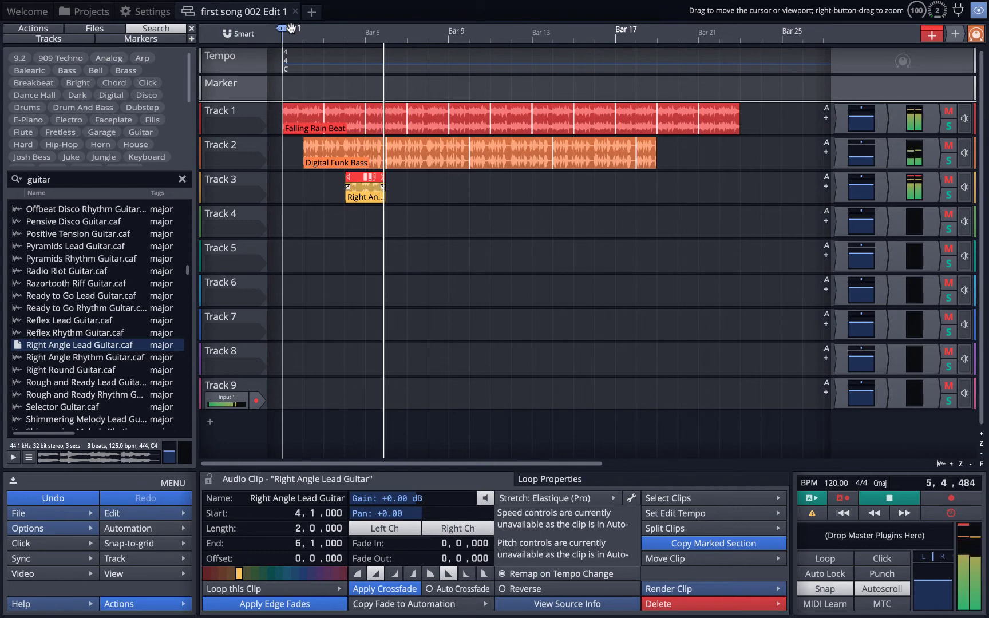
key("space")
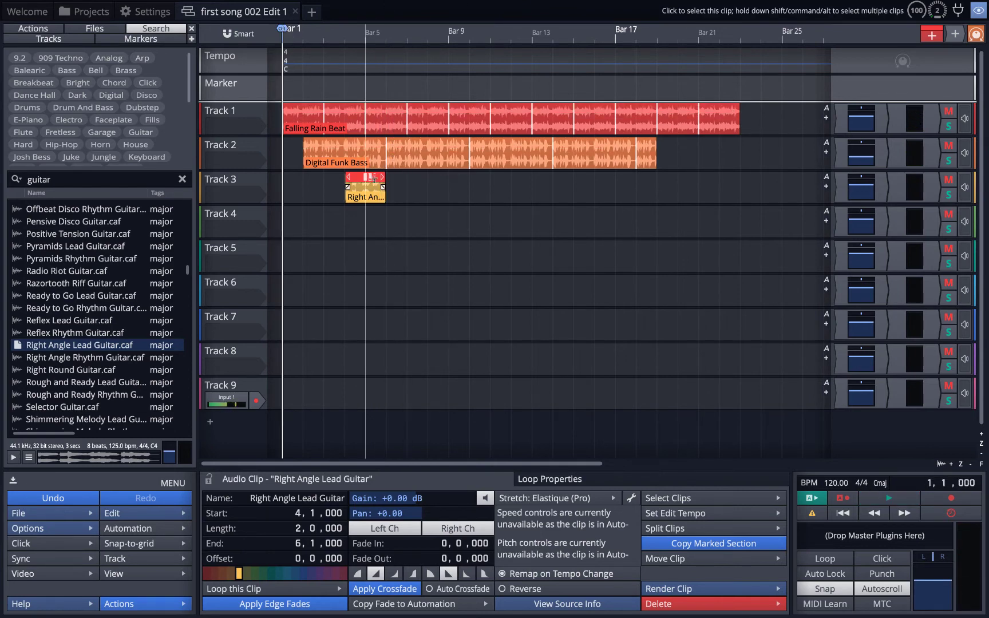
scroll(390, 190, "up", 4)
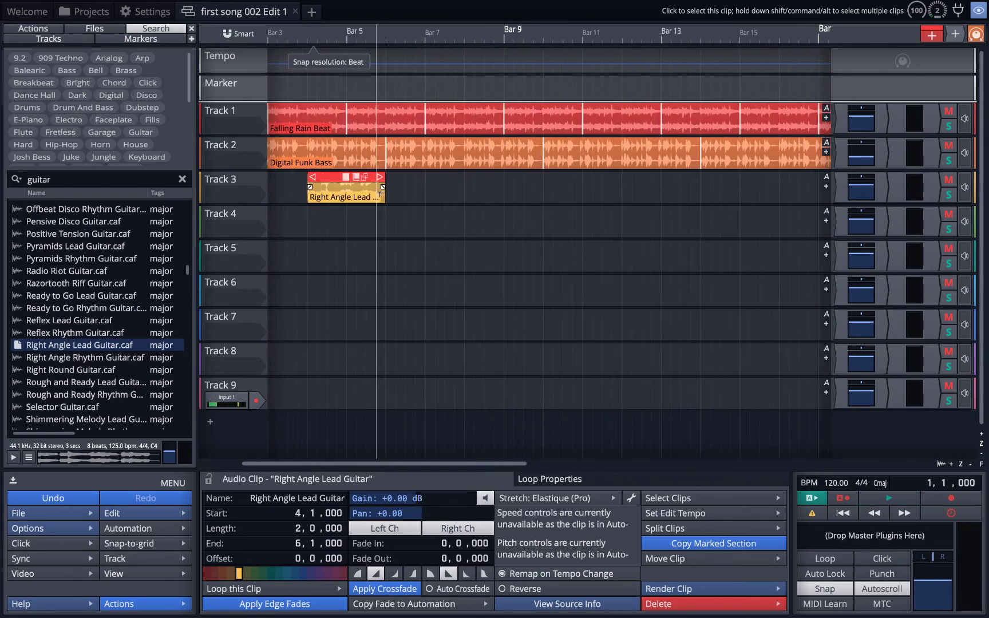
Look for a second guitar loop, auditioning Wistful Disco Guitar.caf, Bell Bottom Guitar.caf and Boogie Right Funk Guitar 02.
scroll(98, 326, "down", 5)
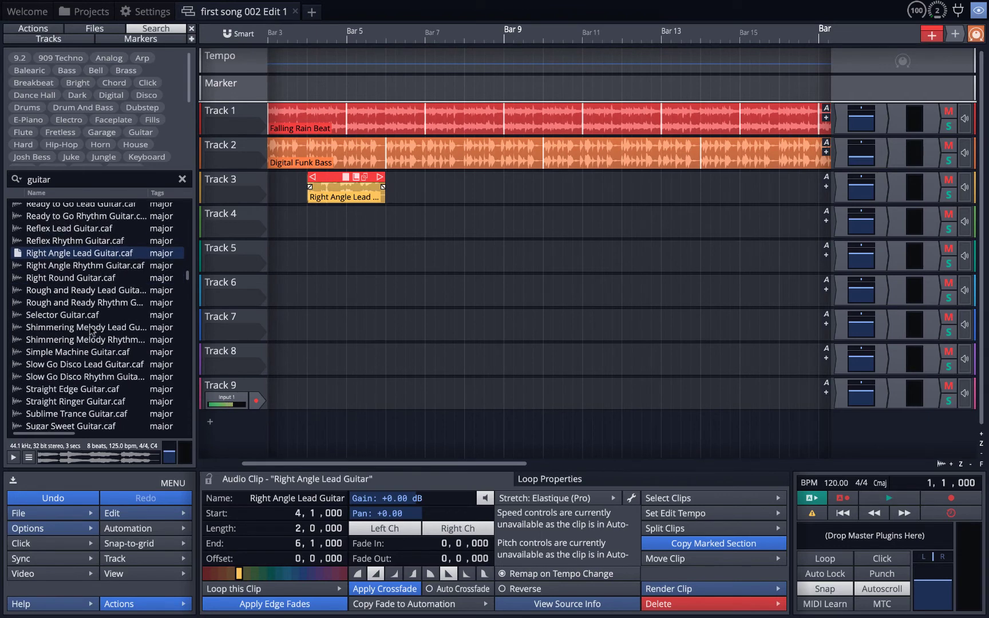
scroll(92, 331, "down", 7)
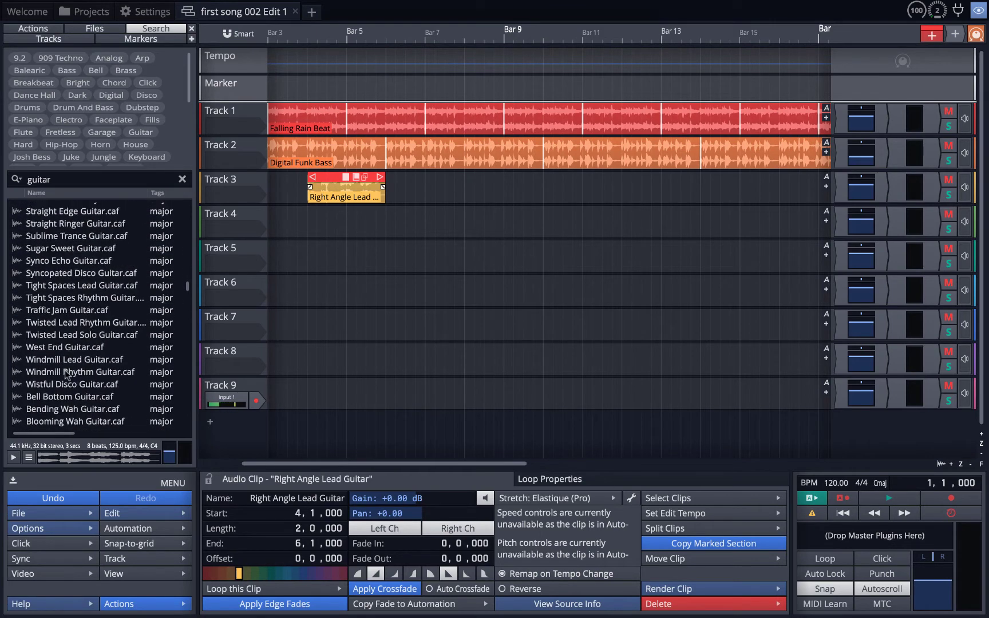
left_click(59, 387)
scroll(61, 408, "down", 1)
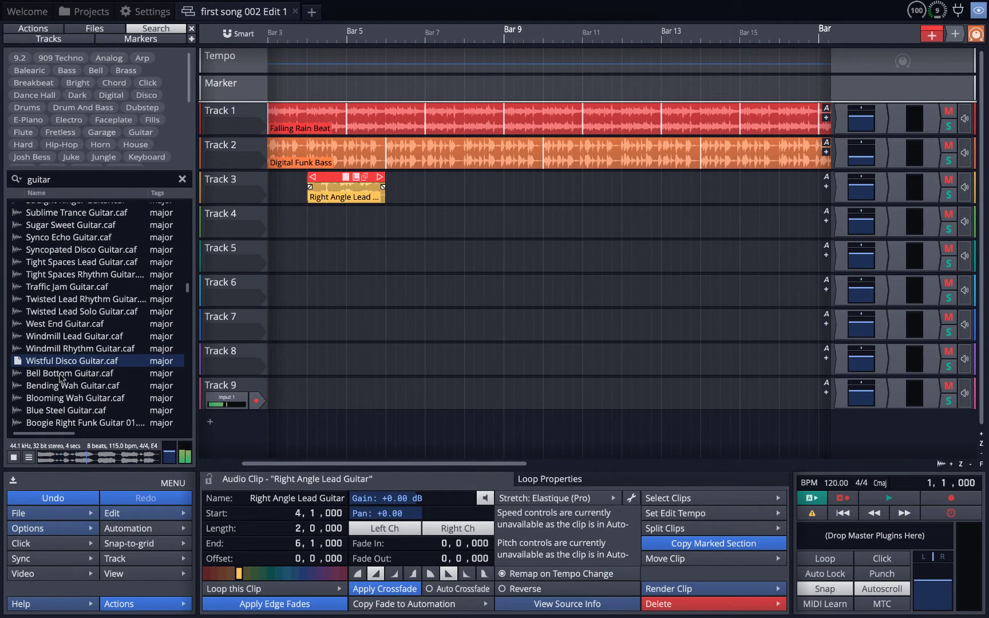
left_click(61, 375)
scroll(62, 378, "down", 2)
left_click(64, 397)
scroll(66, 402, "down", 1)
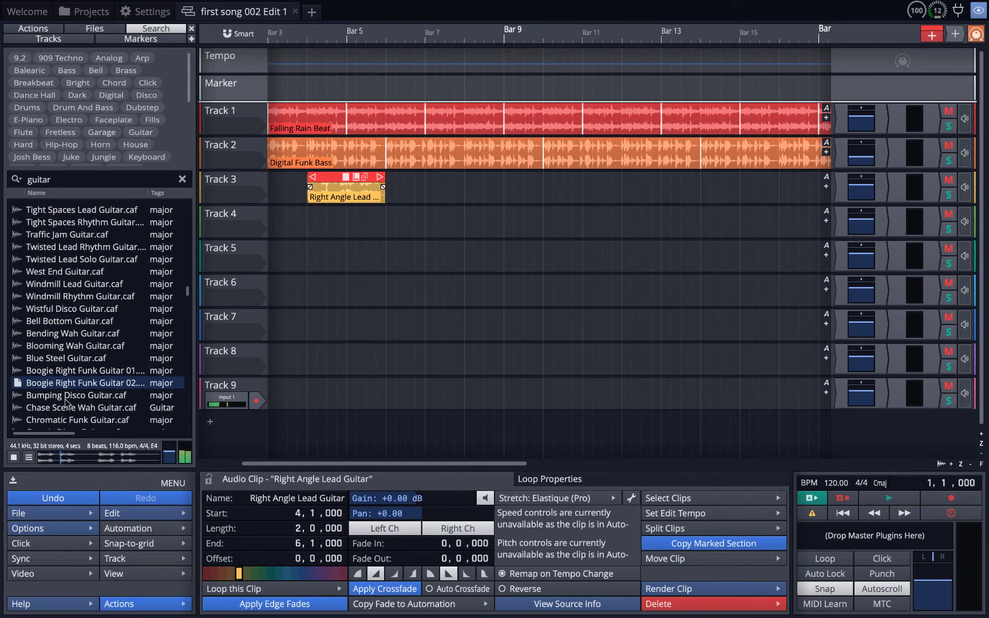
Continue through the guitar loops, auditioning Down With It Funk Guitar 03, Drop the Funk Wah Guitar.caf and Rolling Disco Guitar.caf.
scroll(66, 403, "down", 15)
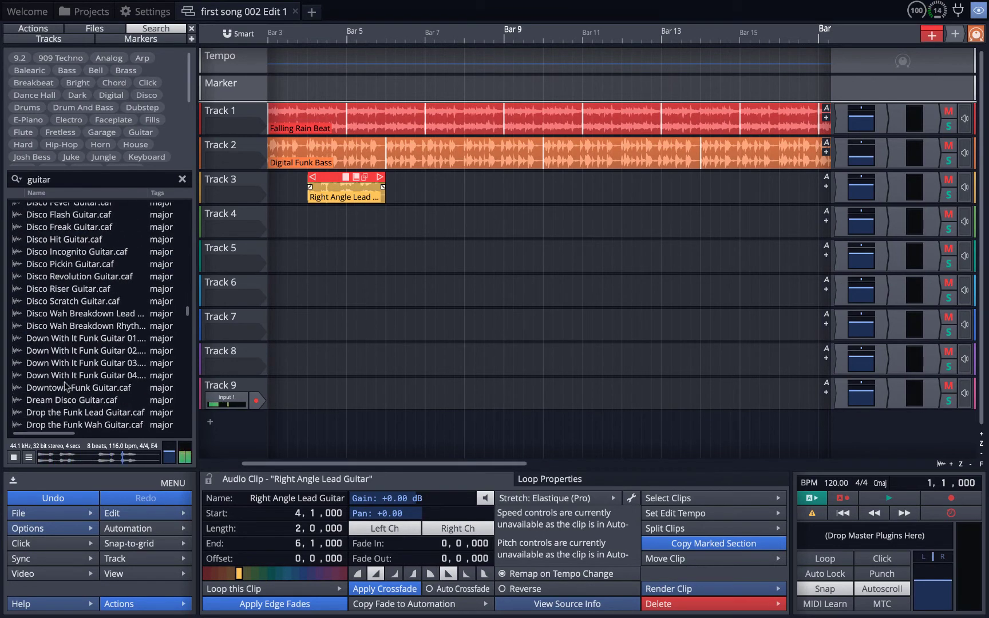
left_click(63, 363)
scroll(64, 378, "down", 2)
left_click(72, 394)
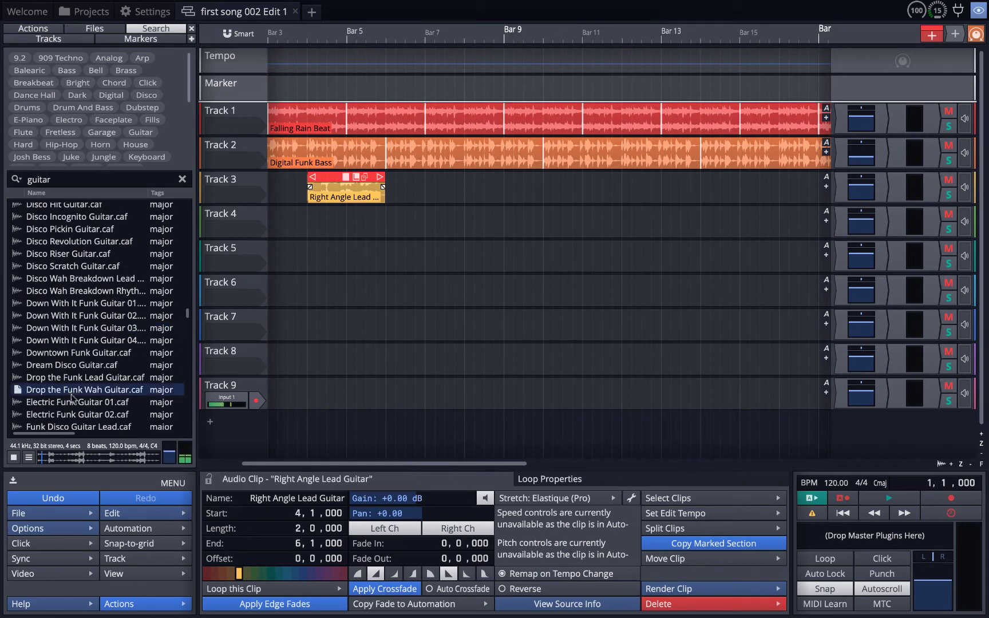
scroll(73, 399, "down", 7)
scroll(73, 399, "down", 10)
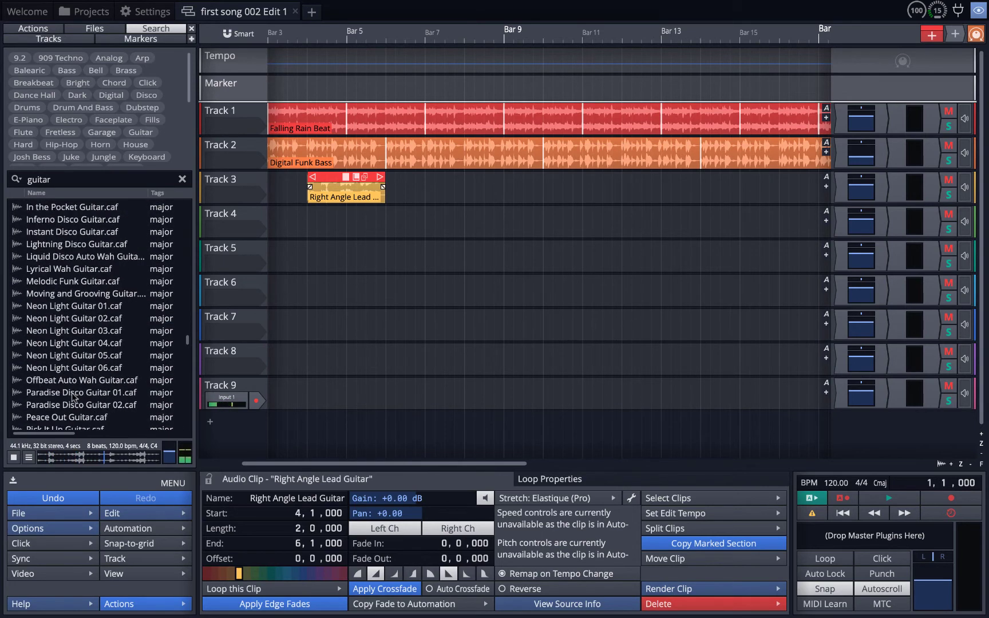
scroll(73, 397, "down", 3)
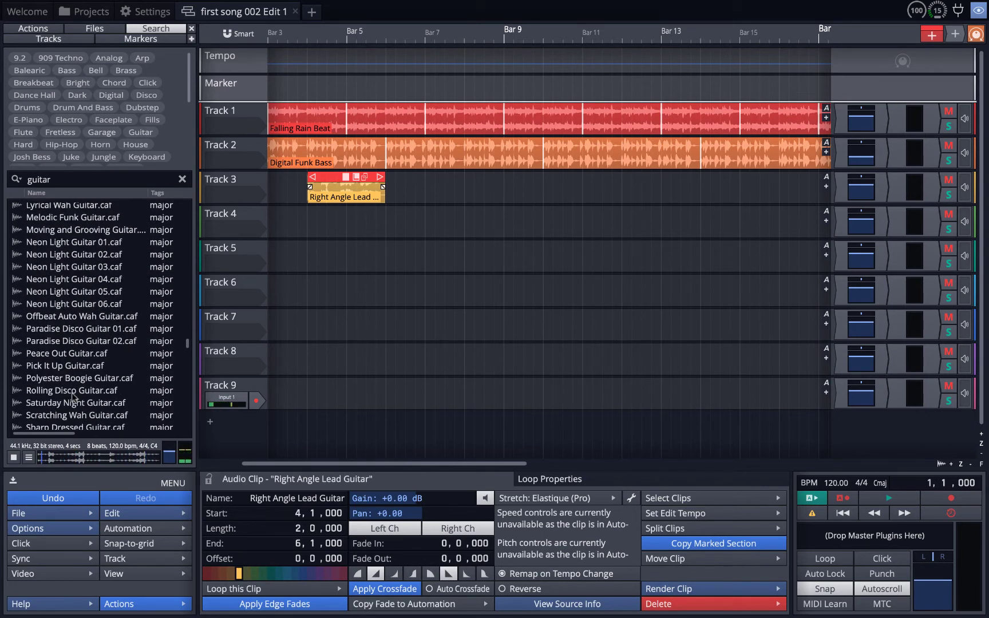
left_click(74, 394)
scroll(74, 397, "down", 1)
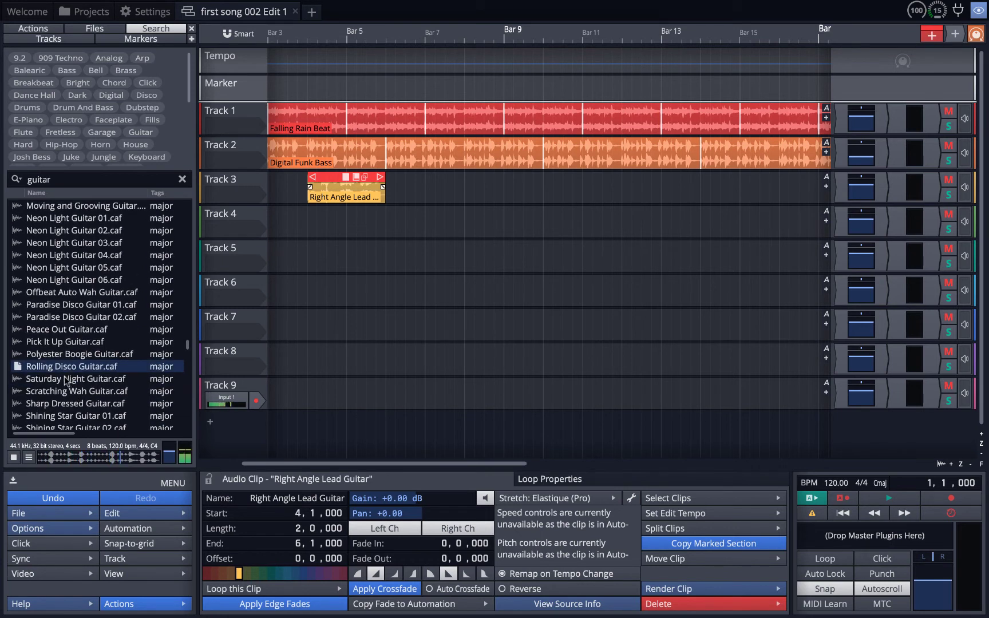
Loop Rolling Disco Guitar on Track 4 from bar 8 to bar 16, and extend Right Angle Lead Guitar on Track 3 to bar 23.
left_click_drag(298, 322, 779, 179)
scroll(517, 452, "down", 3)
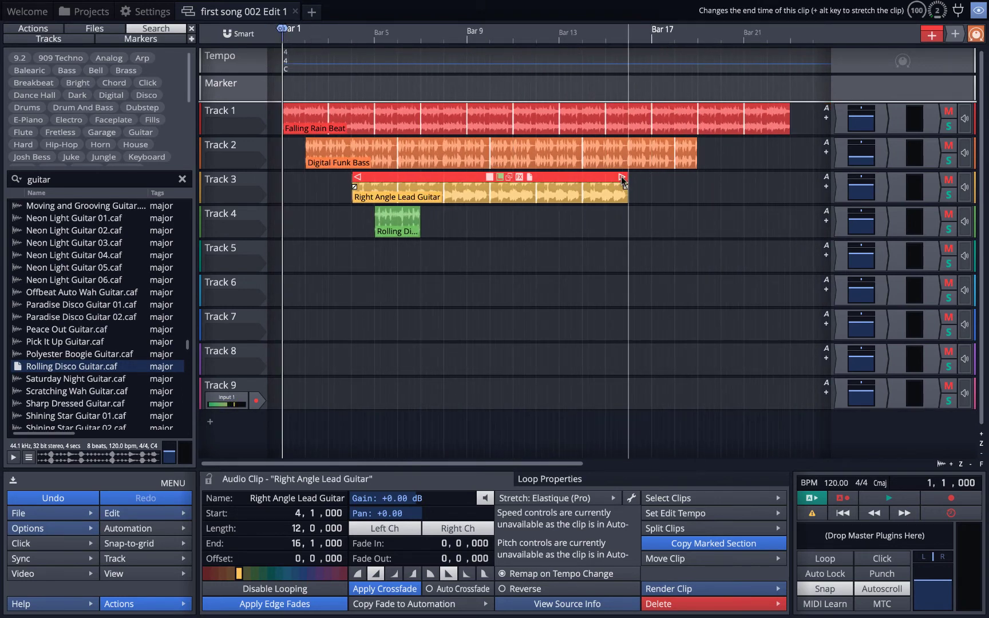
left_click_drag(623, 178, 789, 179)
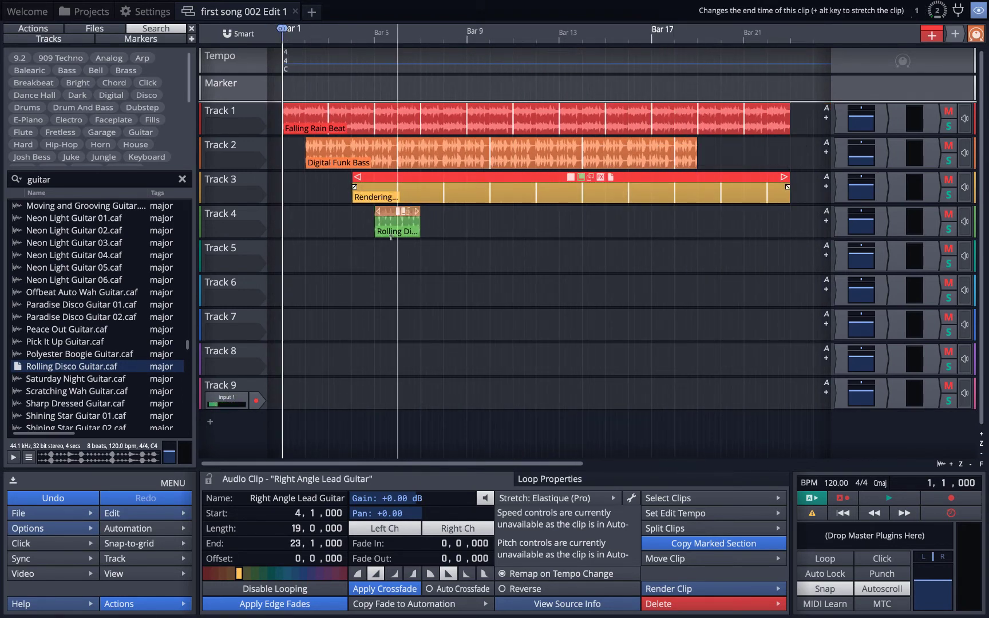
left_click_drag(399, 214, 628, 206)
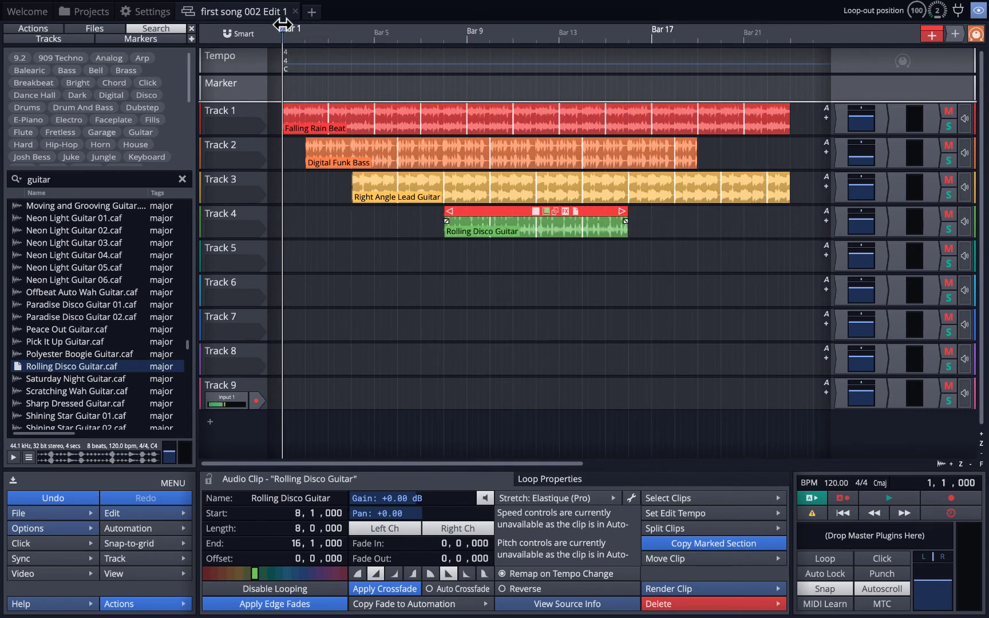
Play the song from the start and lower Track 3's volume to -6.25 dB and Track 4's to -4.53 dB.
key("space")
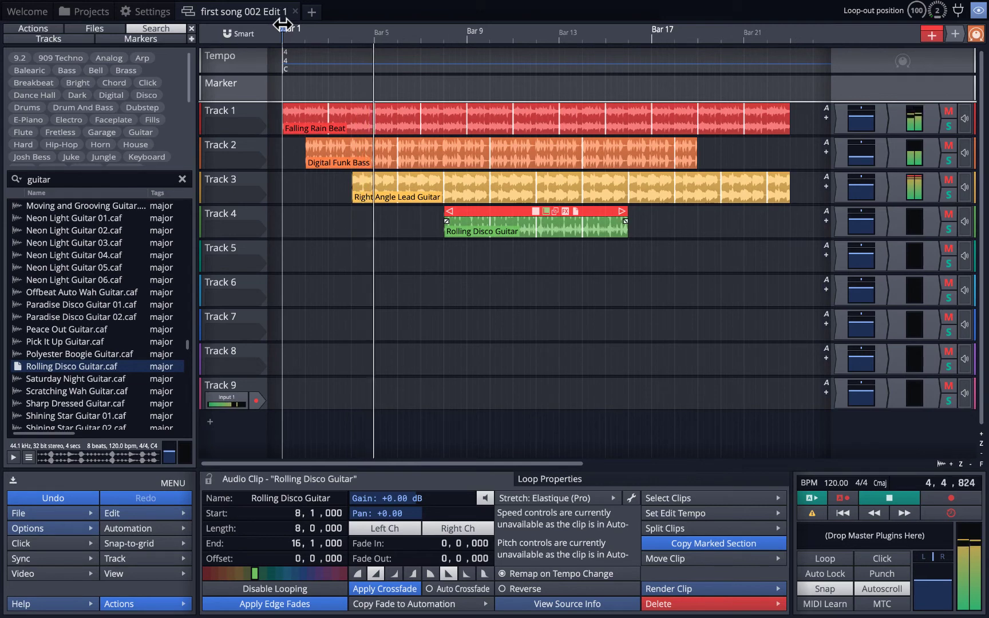
left_click(870, 189)
left_click_drag(870, 189, 871, 216)
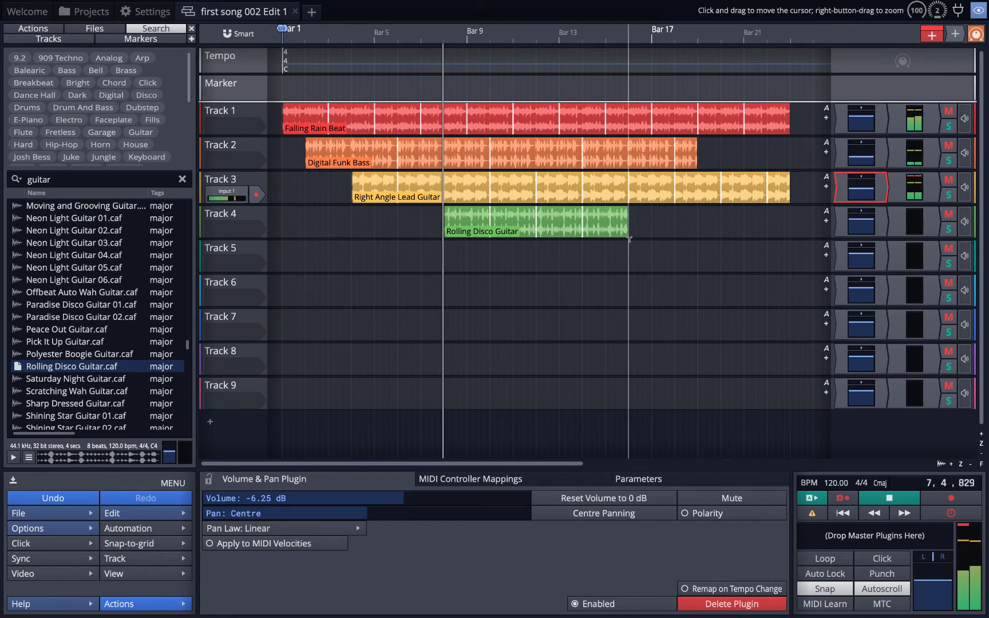
left_click(863, 224)
left_click_drag(863, 225, 864, 249)
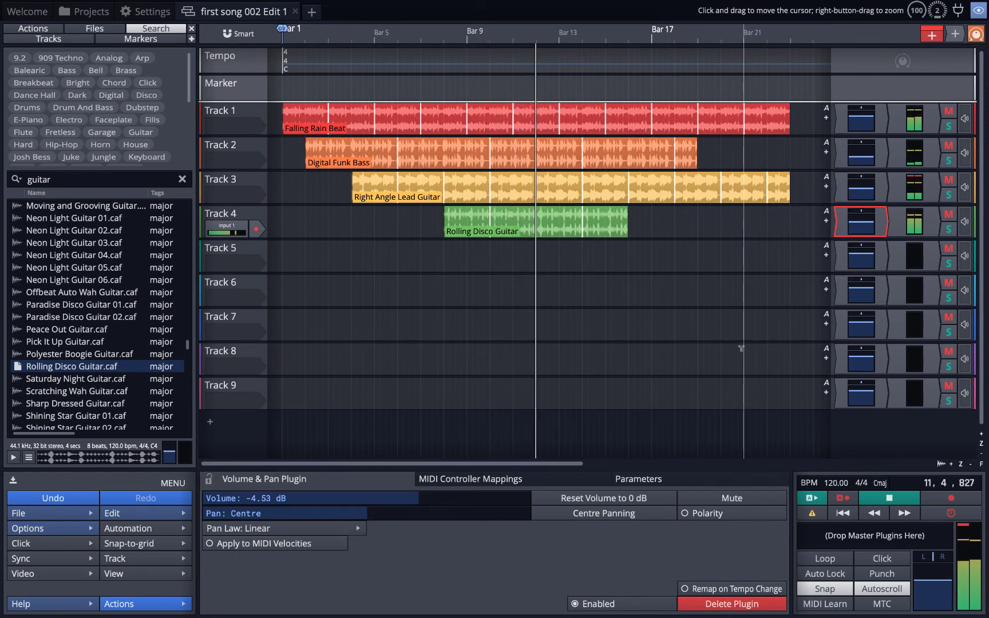
key("space")
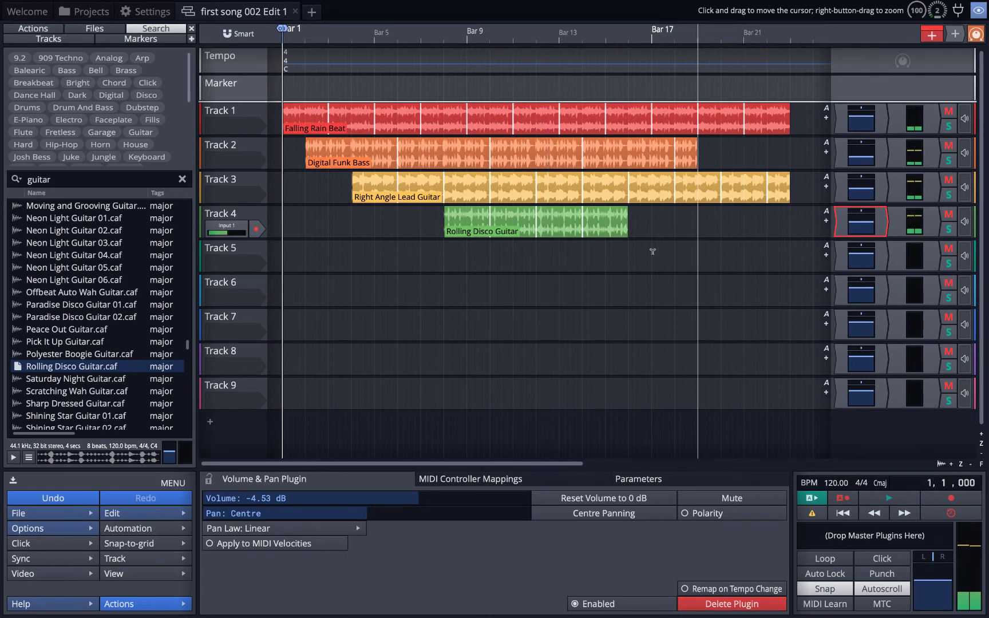
Shorten the Rolling Disco Guitar clip on Track 4 to end at bar 12 and play the song from bar 6.
left_click_drag(624, 213, 536, 214)
left_click(404, 34)
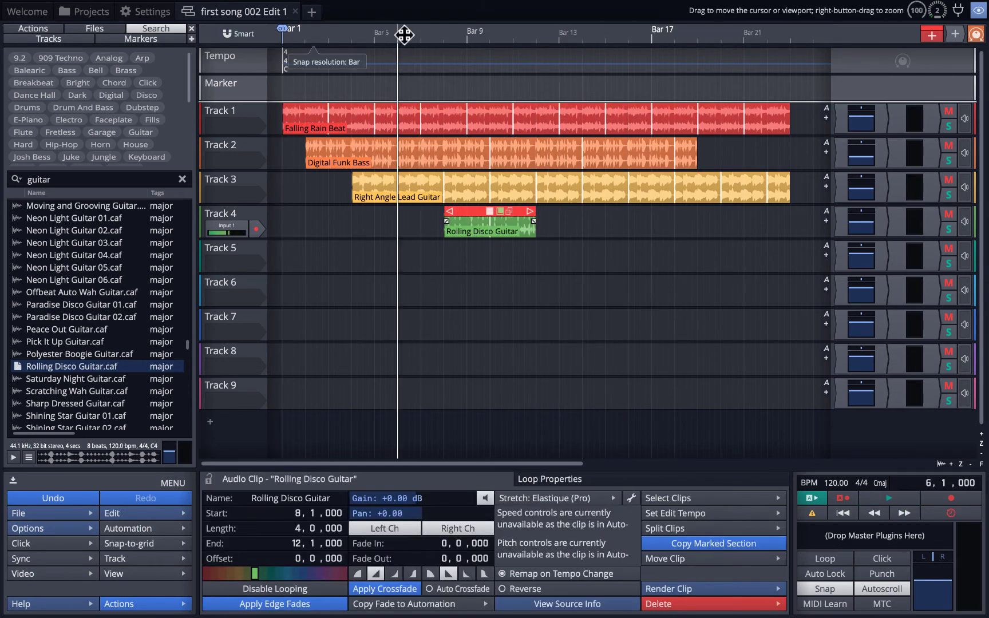
key("space")
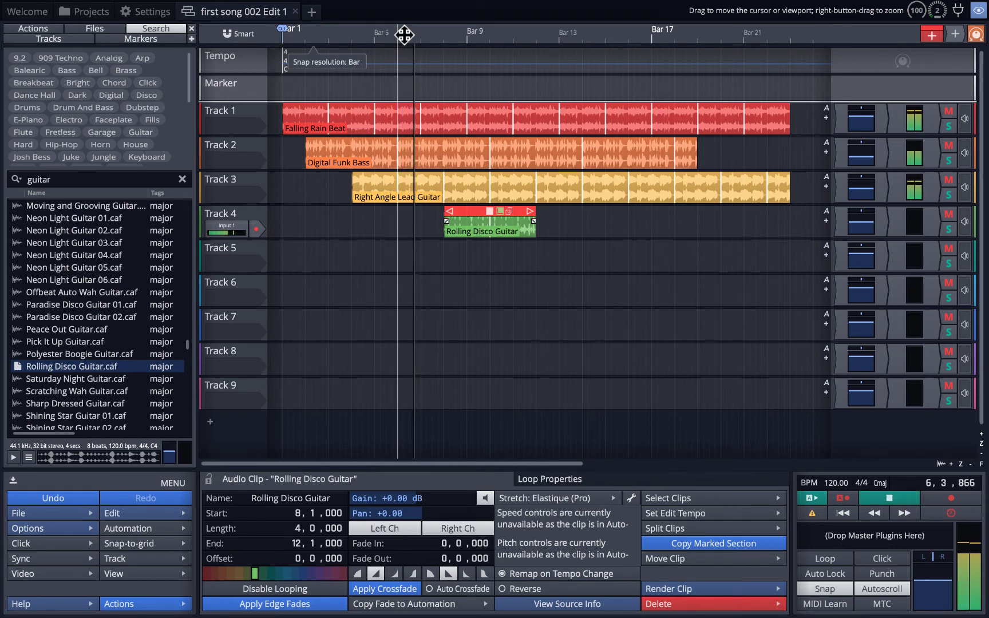
Stop playback, move Track 4's Rolling Disco Guitar clip to start at bar 6, and shorten Track 3's Right Angle Lead Guitar to end at bar 12.
key("space")
left_click(780, 184)
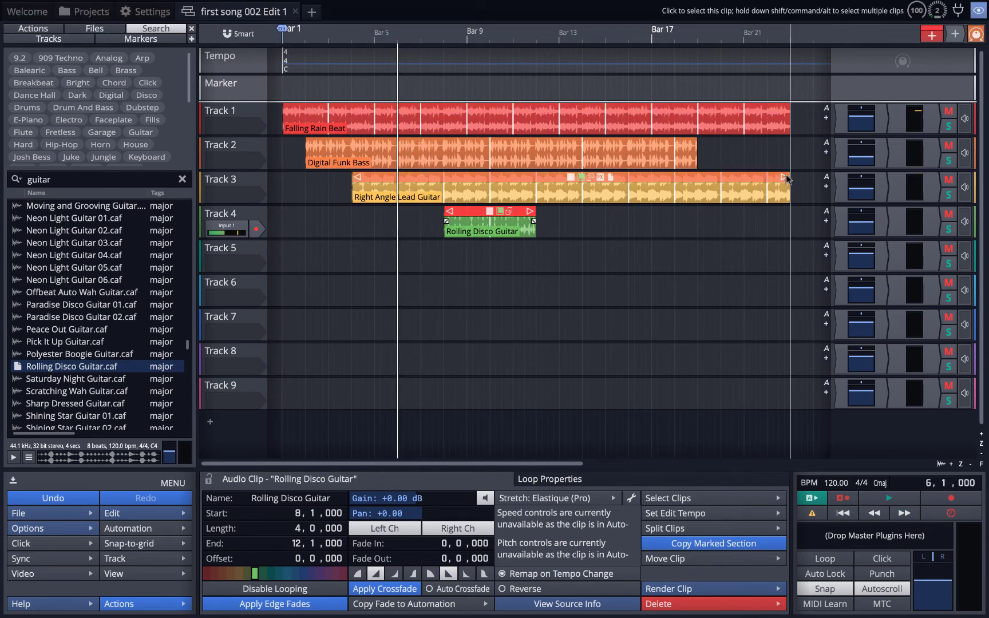
left_click_drag(783, 177, 579, 178)
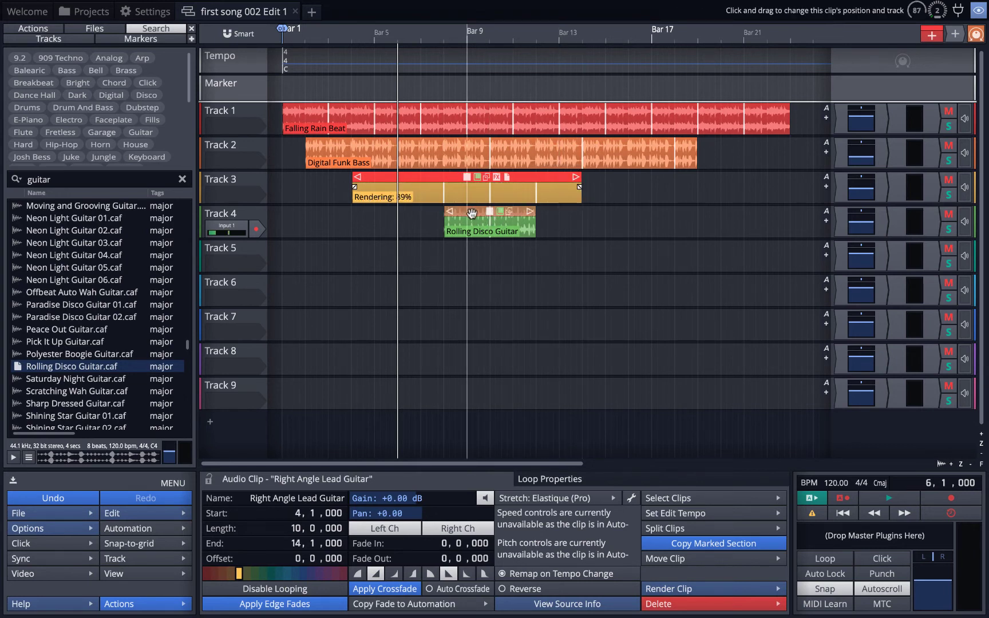
left_click_drag(468, 212, 423, 212)
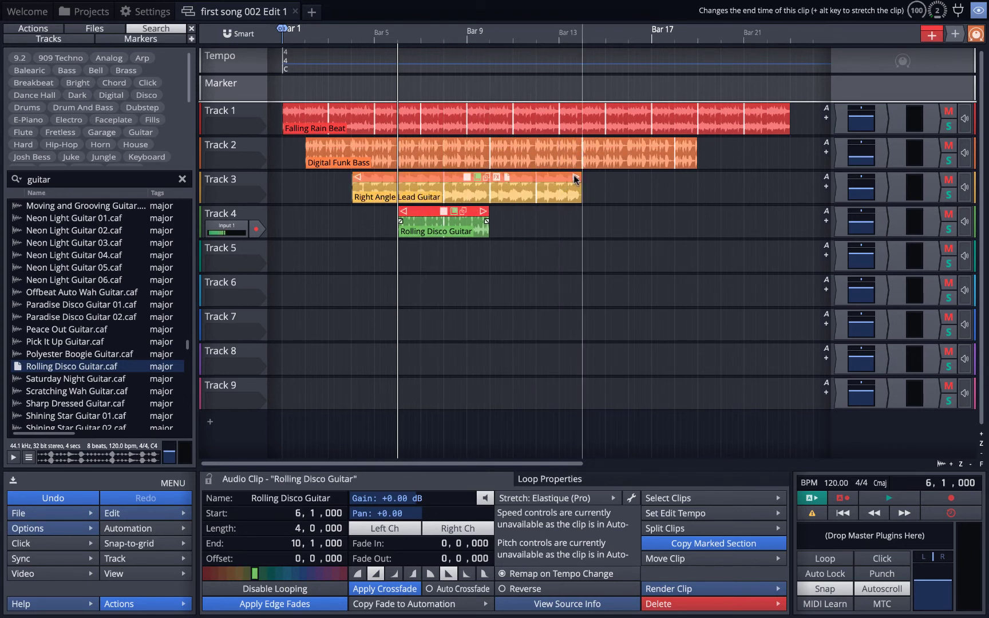
left_click_drag(579, 177, 529, 179)
Play the song from bar 2 while browsing further down the list of guitar loops.
left_click(300, 33)
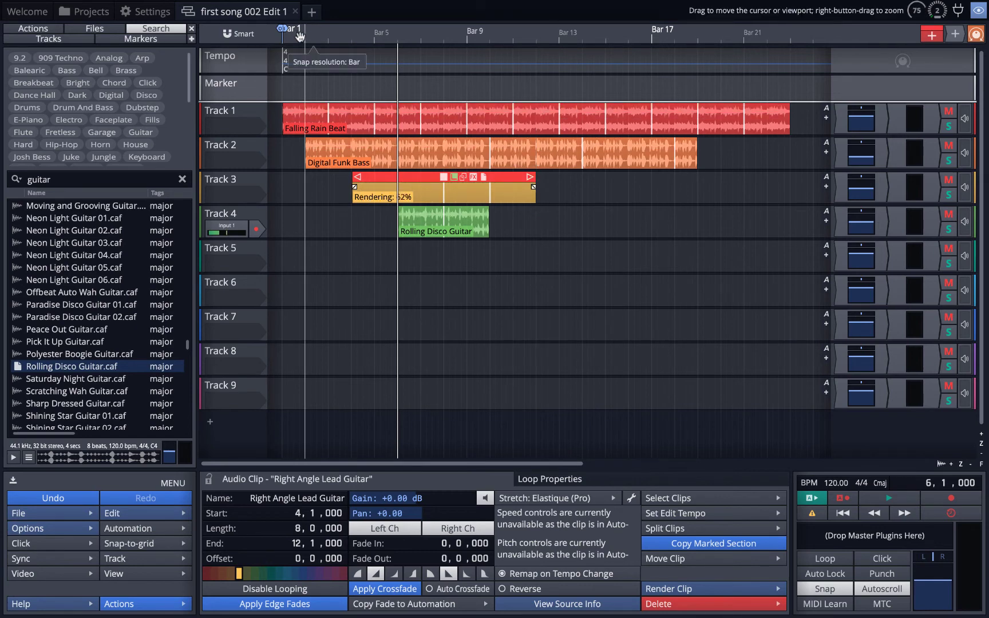
key("space")
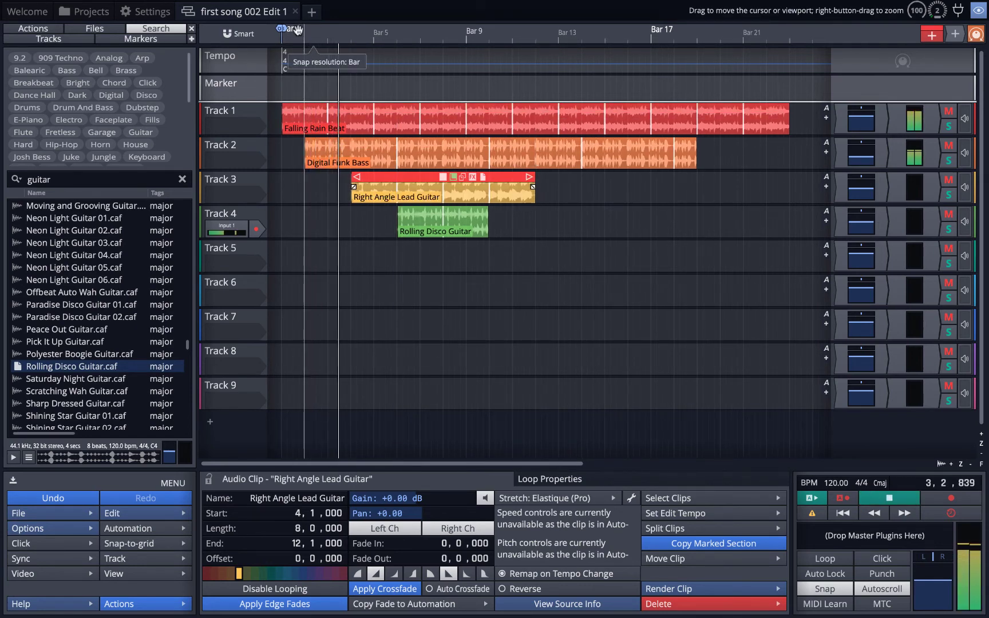
scroll(84, 353, "down", 2)
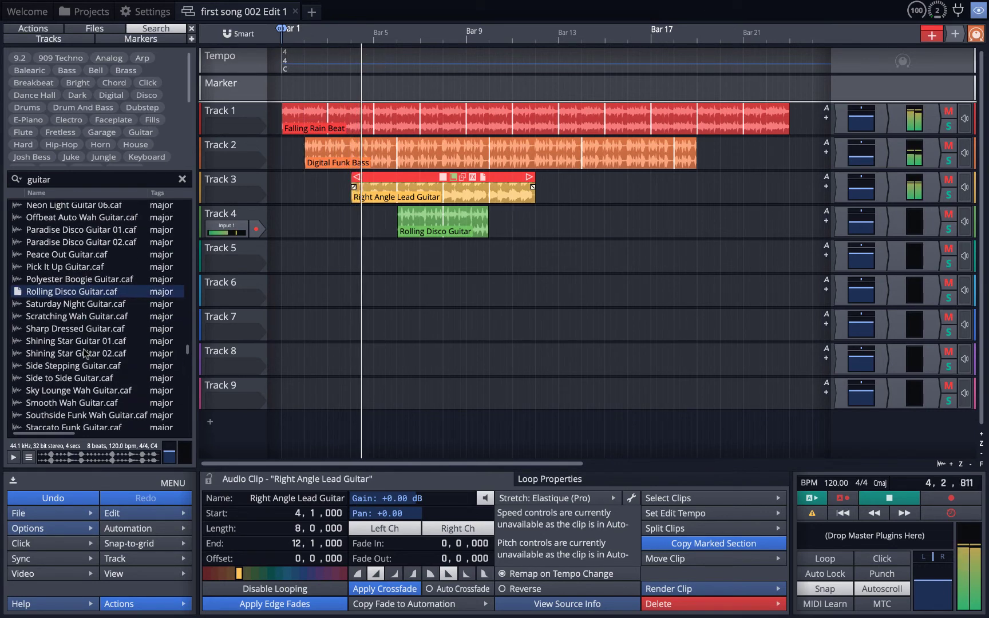
scroll(84, 354, "down", 5)
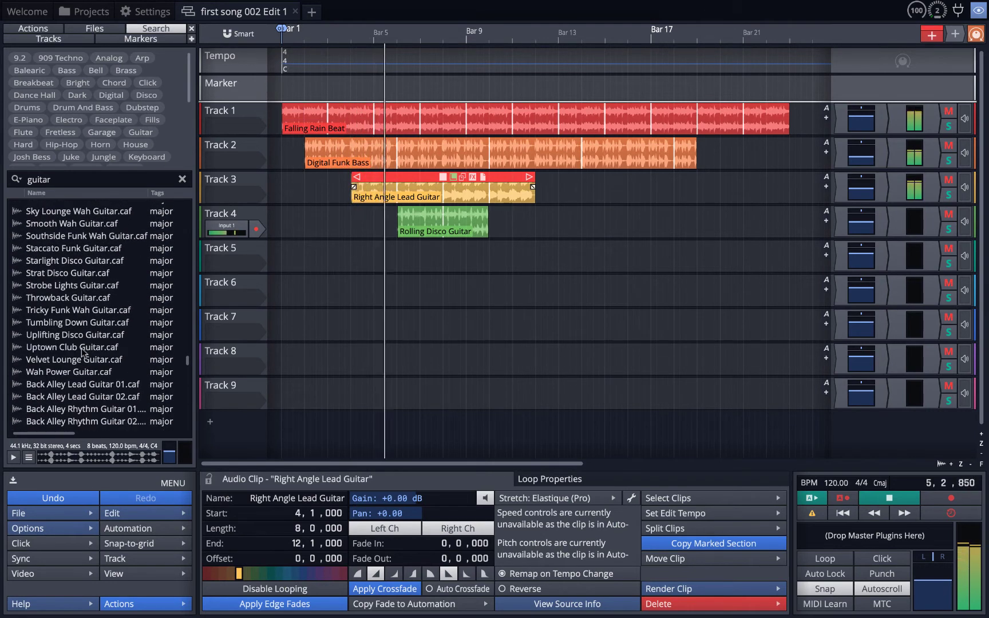
scroll(72, 372, "down", 8)
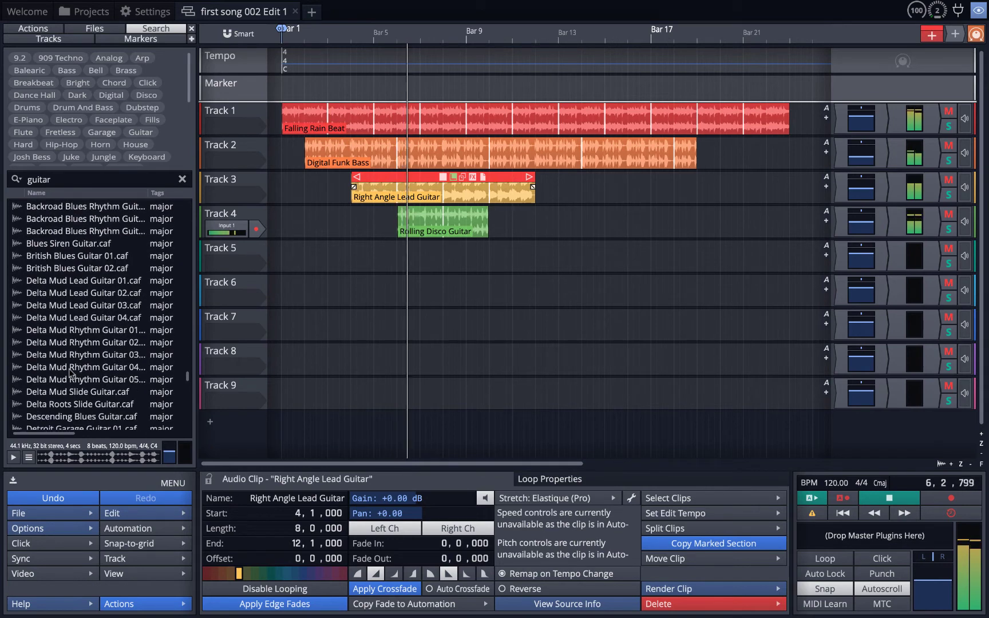
scroll(72, 372, "down", 8)
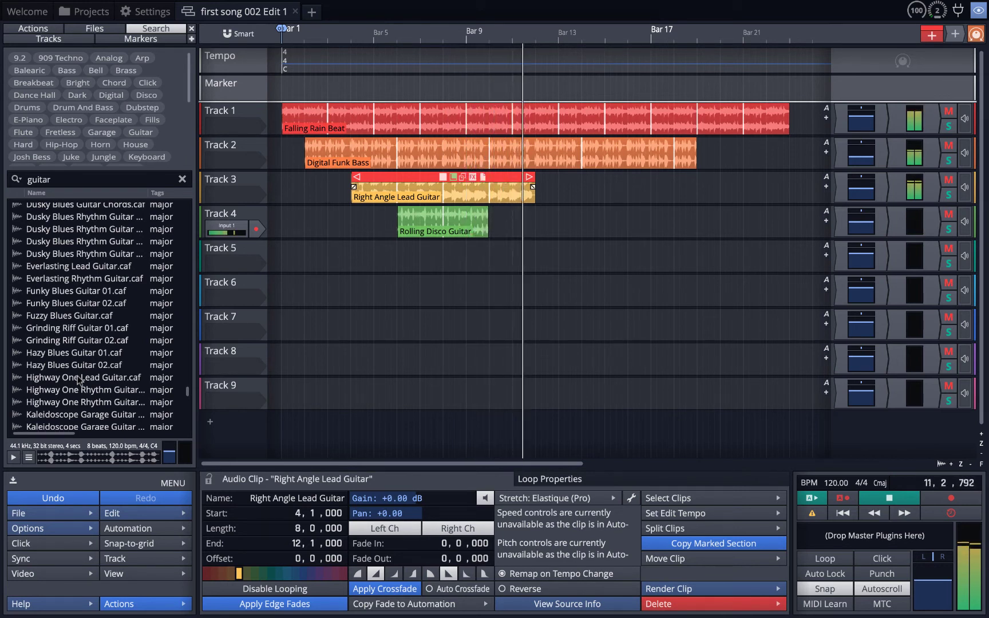
key("space")
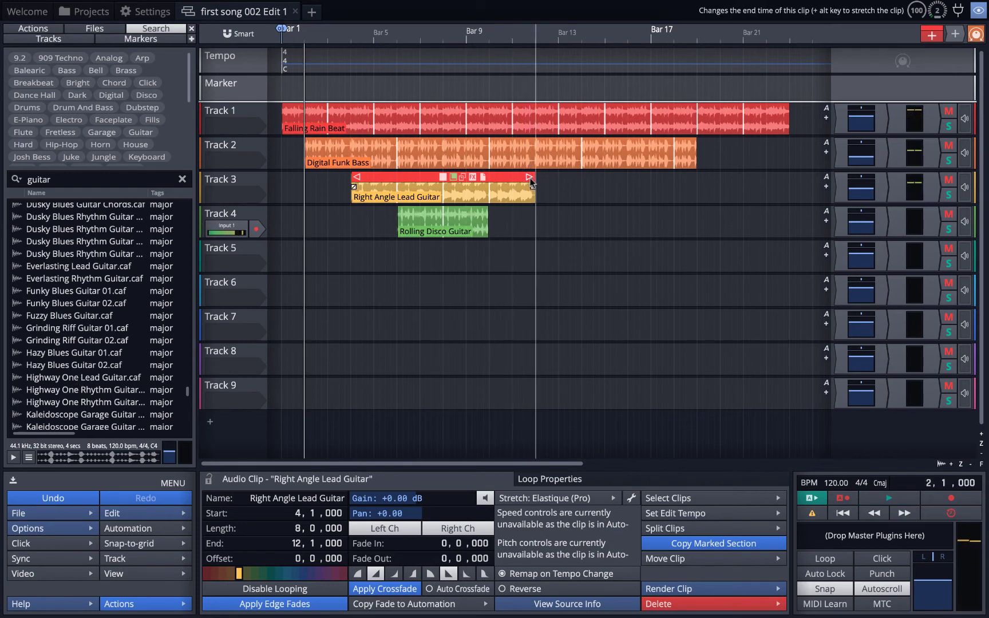
Shorten Right Angle Lead Guitar on Track 3 to end at bar 10 and audition Fuzzy Blues Guitar.caf alongside the song.
left_click_drag(533, 176, 489, 178)
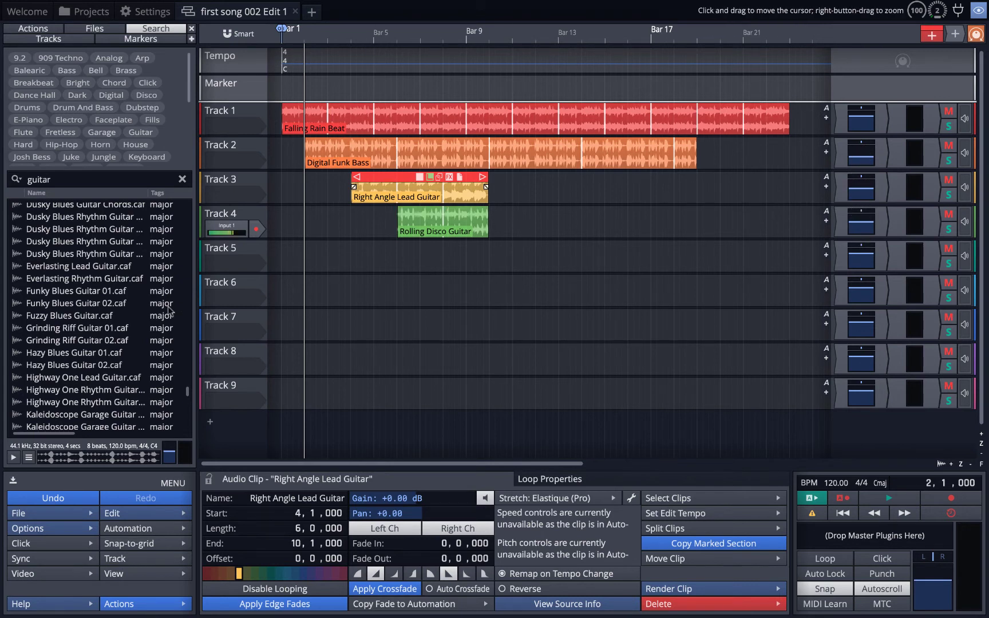
left_click(58, 319)
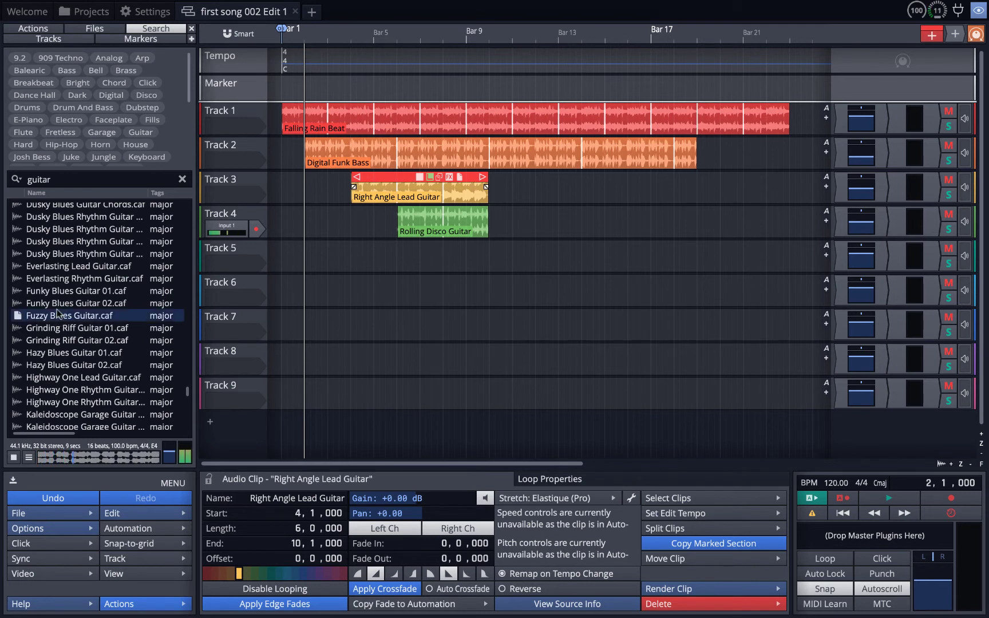
key("space")
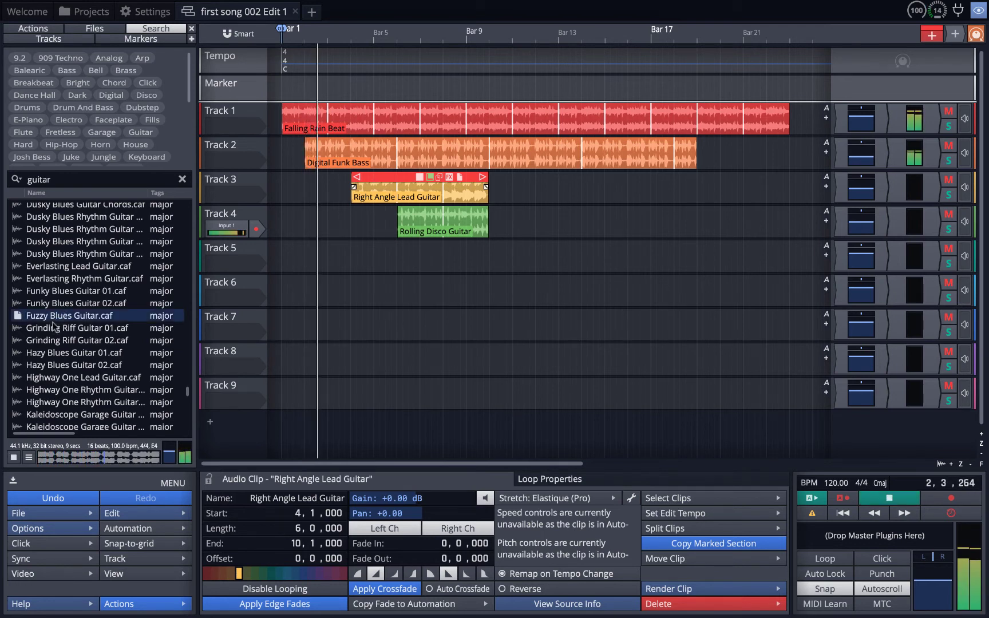
key("space")
Add Fuzzy Blues Guitar to Track 3 at bar 10 and play the song from bar 5.
left_click_drag(53, 323, 484, 187)
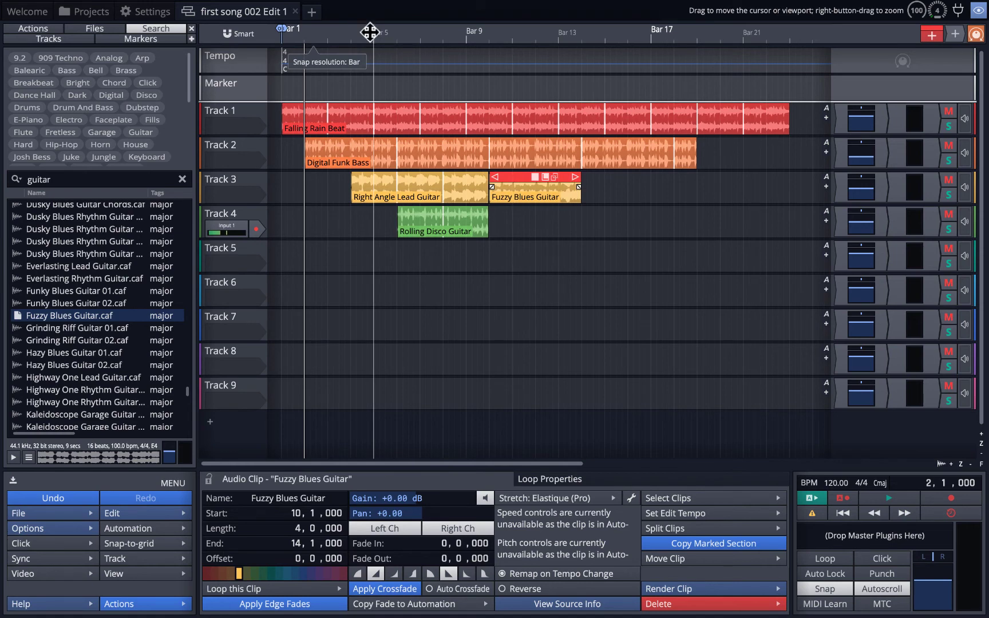
key("space")
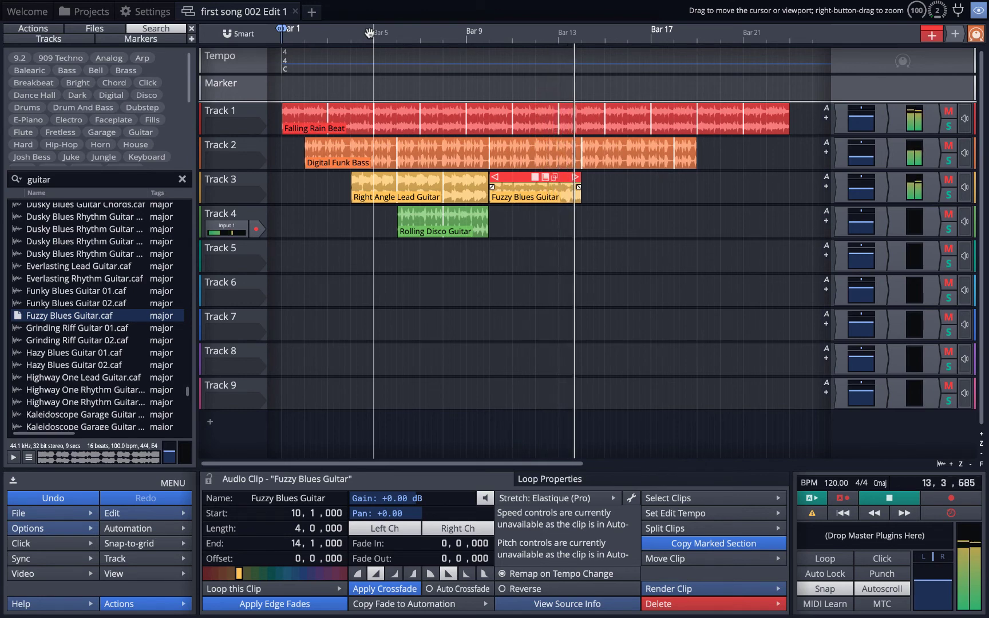
key("space")
Copy the marked section of Tracks 3 and 4 from bar 3 to bar 10 and paste its guitar clips at bar 14.
left_click(343, 195)
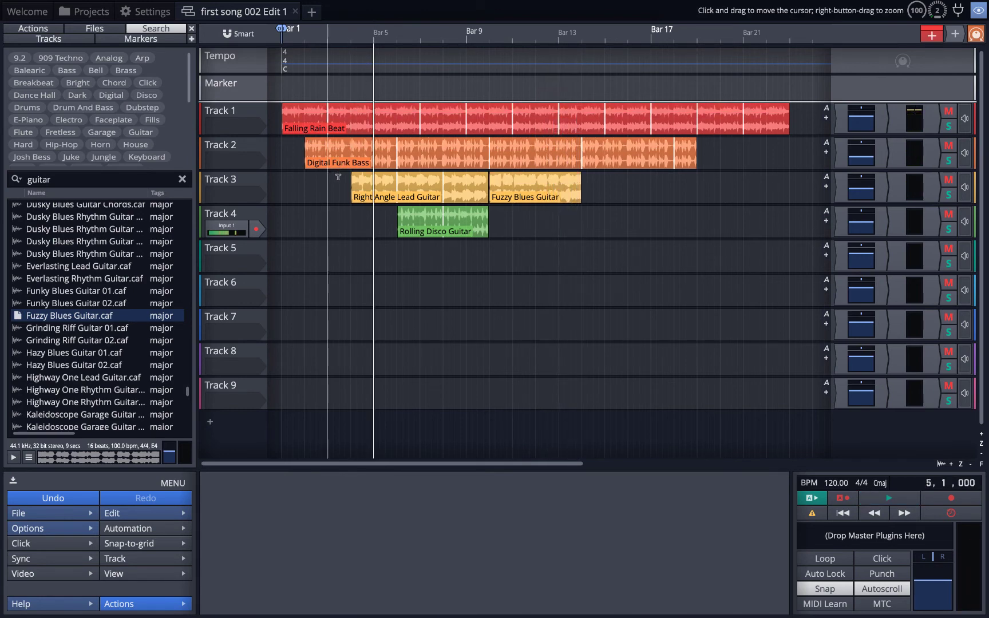
left_click_drag(360, 202, 488, 232)
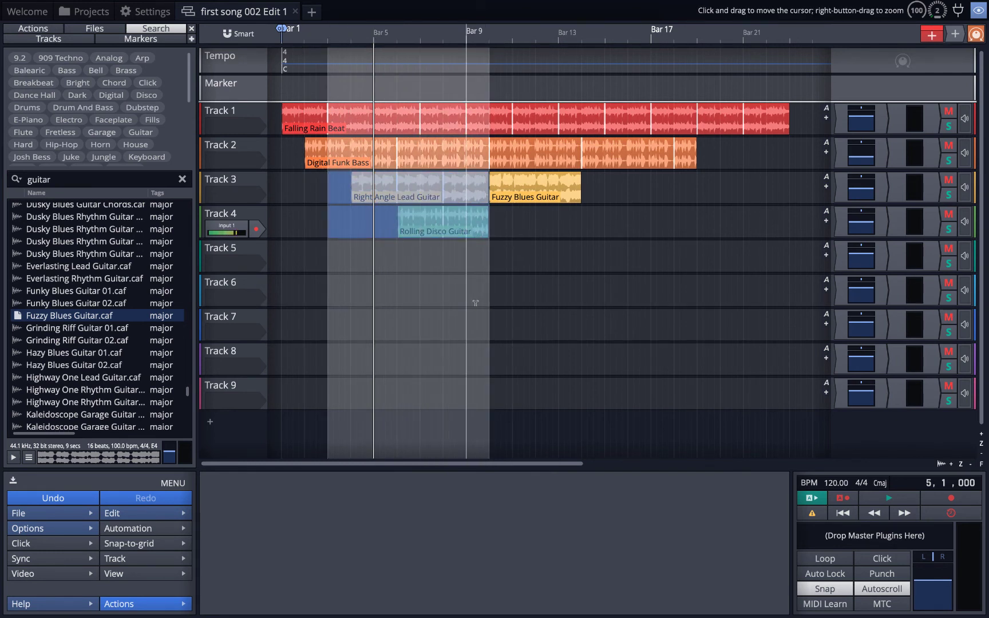
key("ctrl+c")
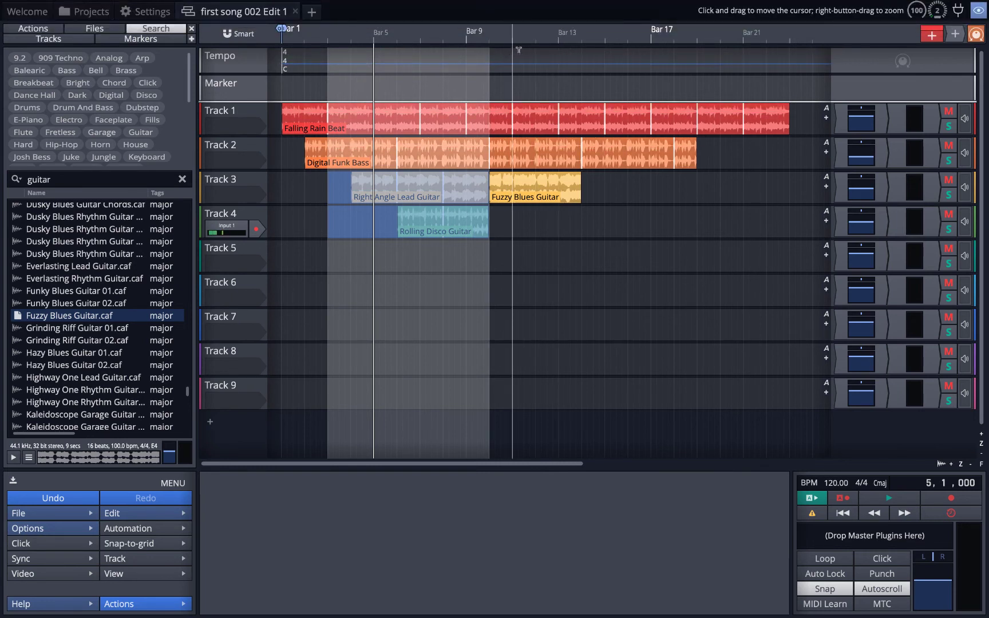
left_click(556, 40)
left_click_drag(558, 40, 605, 40)
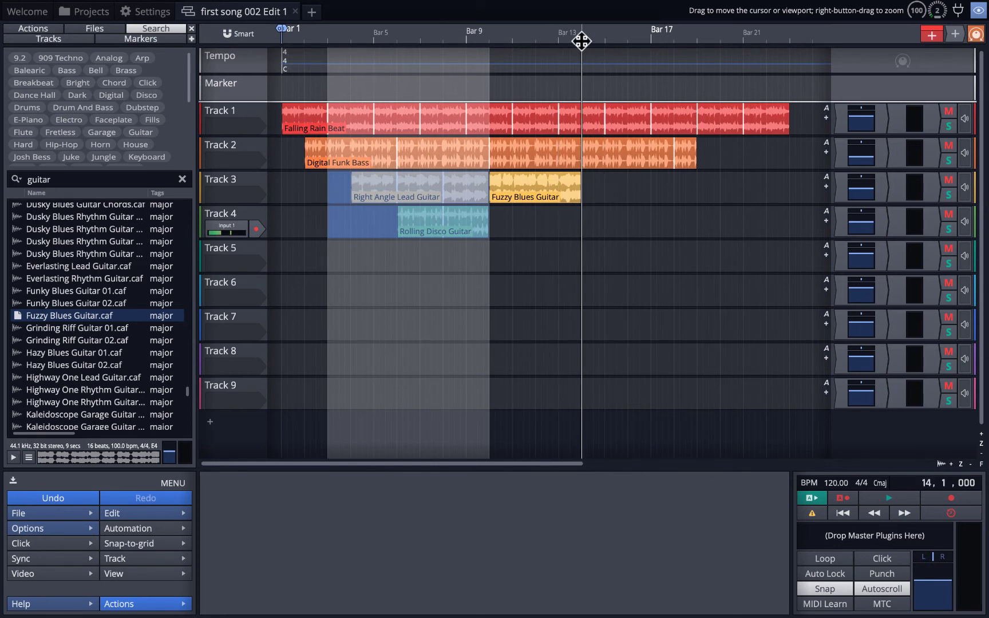
key("ctrl+v")
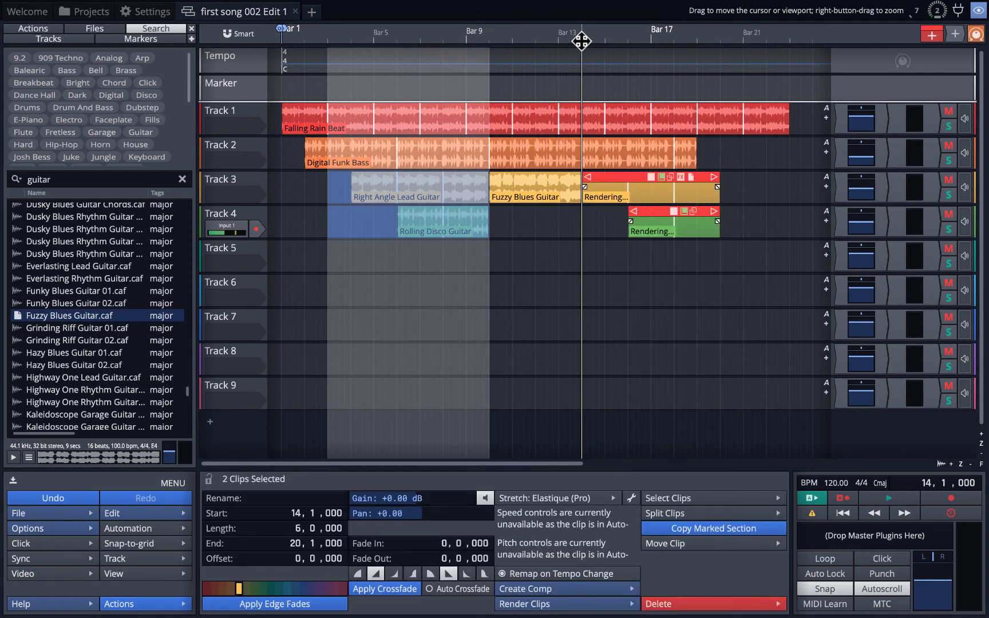
Play the arrangement from bar 2, and listen to the ending from bar 18.
left_click(309, 33)
key("space")
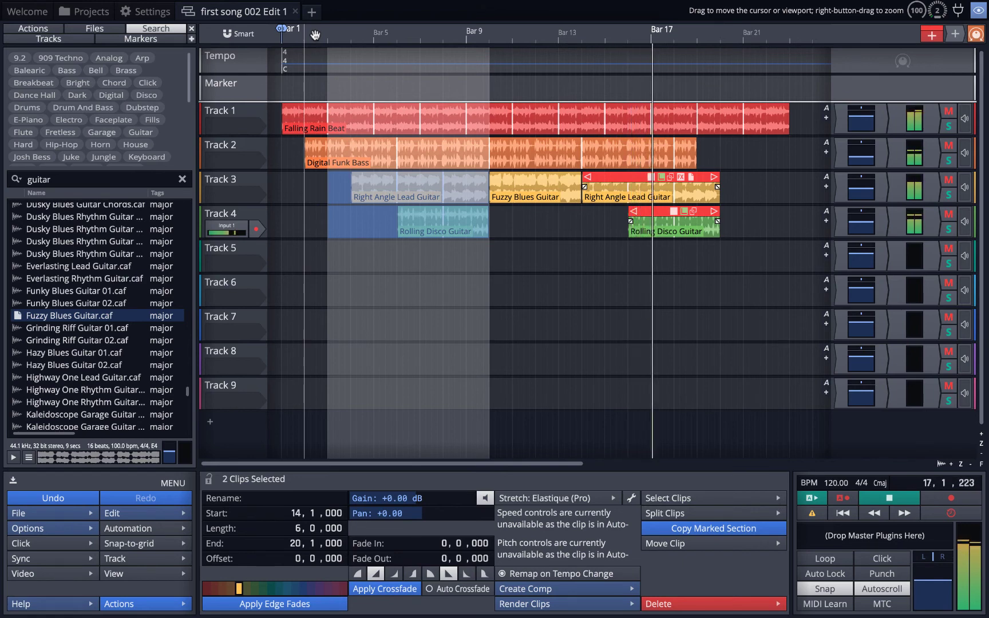
key("space")
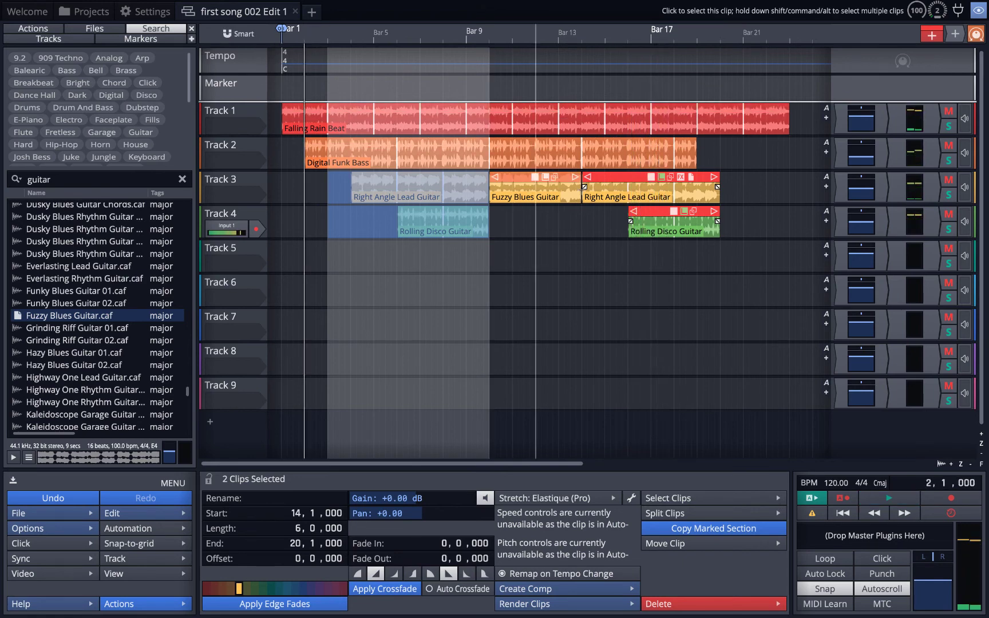
left_click(663, 62)
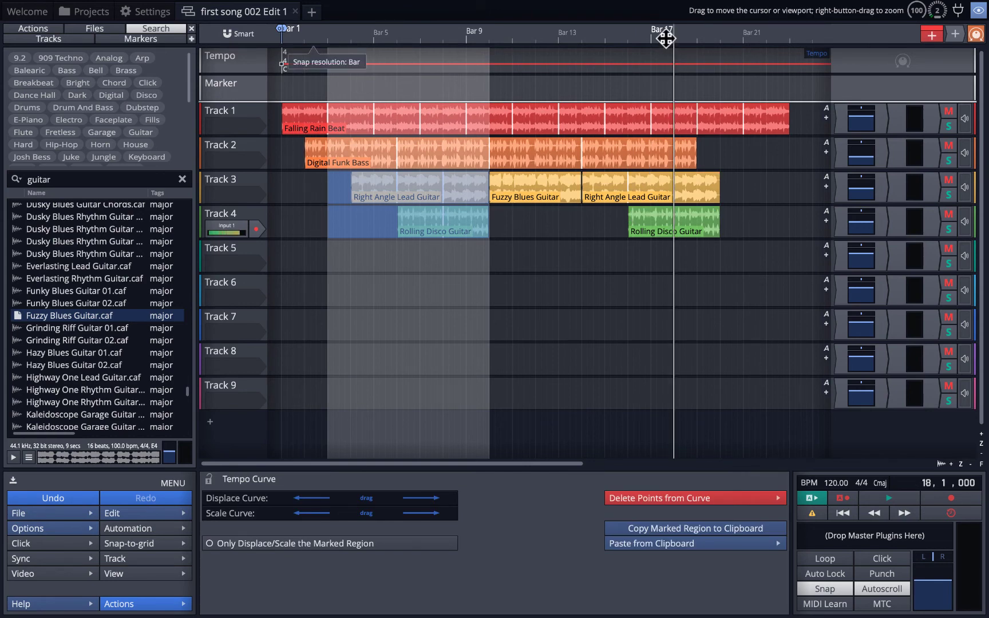
key("space")
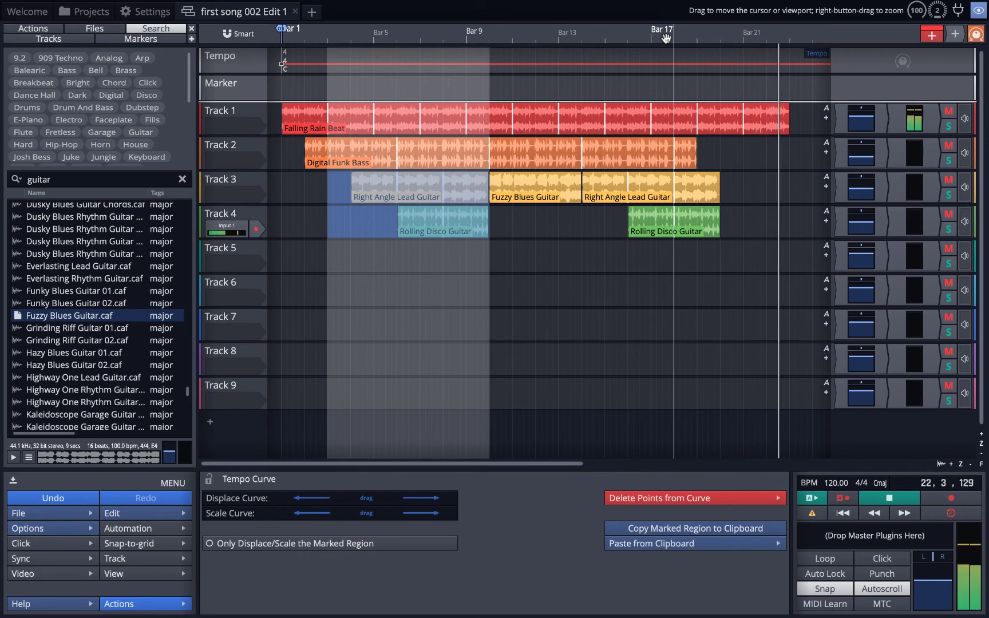
key("space")
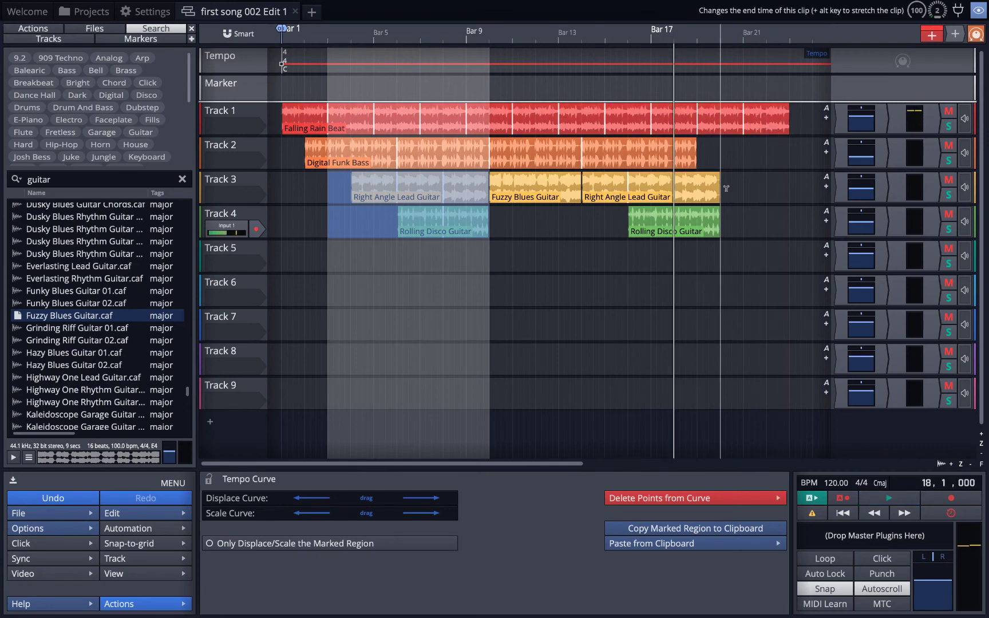
Extend the second Right Angle Lead Guitar clip on Track 3 to bar 23 and shorten Track 1's Falling Rain Beat to end at bar 21.
left_click_drag(714, 178, 779, 174)
left_click_drag(787, 108, 739, 115)
Play the revised ending of the song from bar 17.
left_click(651, 35)
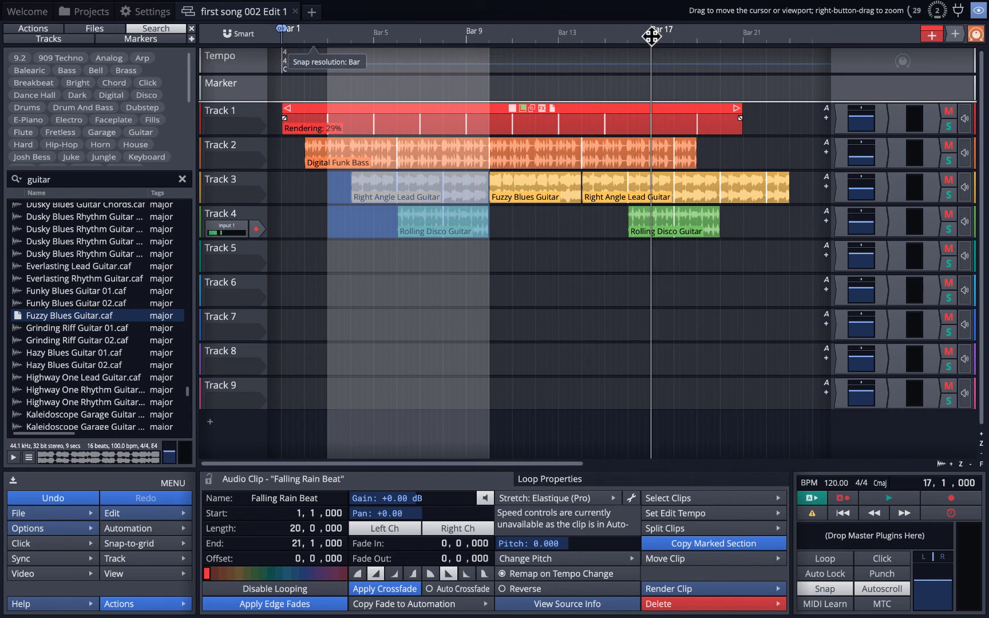
key("space")
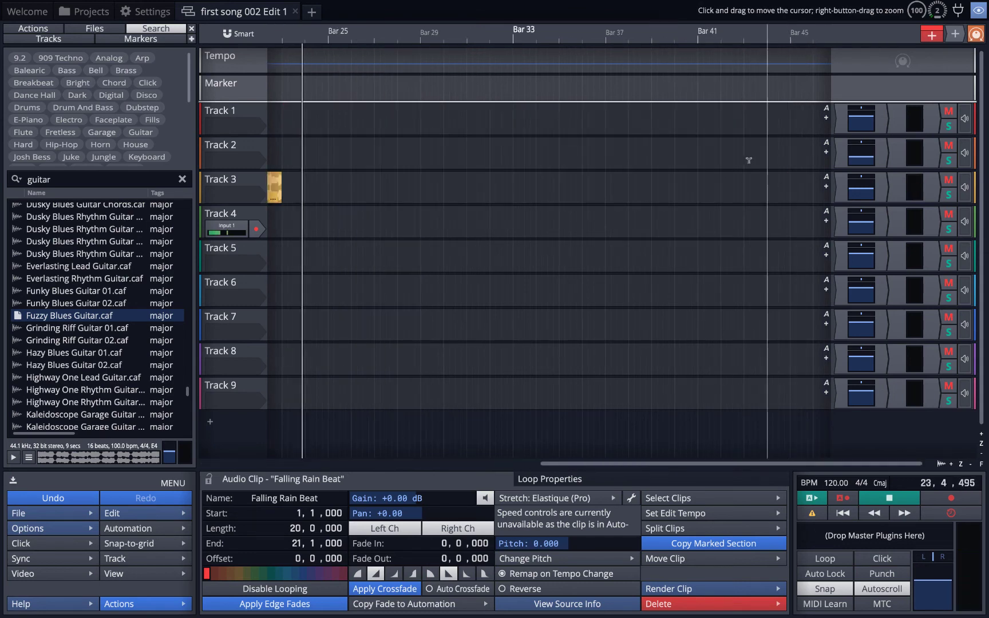
key("space")
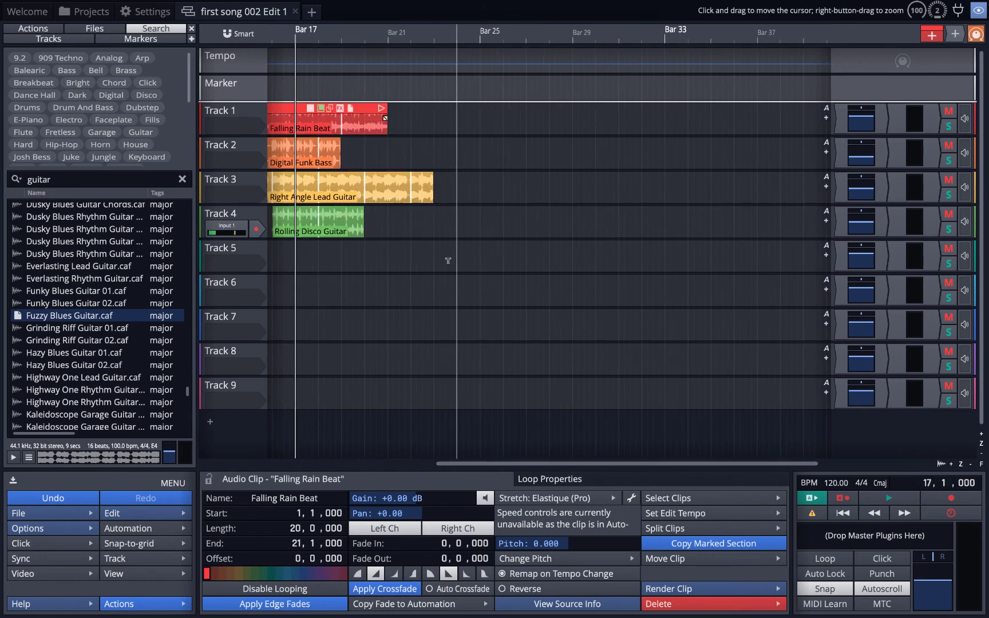
Fade out the end of Track 3's Right Angle Lead Guitar over about 5 bars and Track 1's Falling Rain Beat over about 2 bars.
left_click(431, 182)
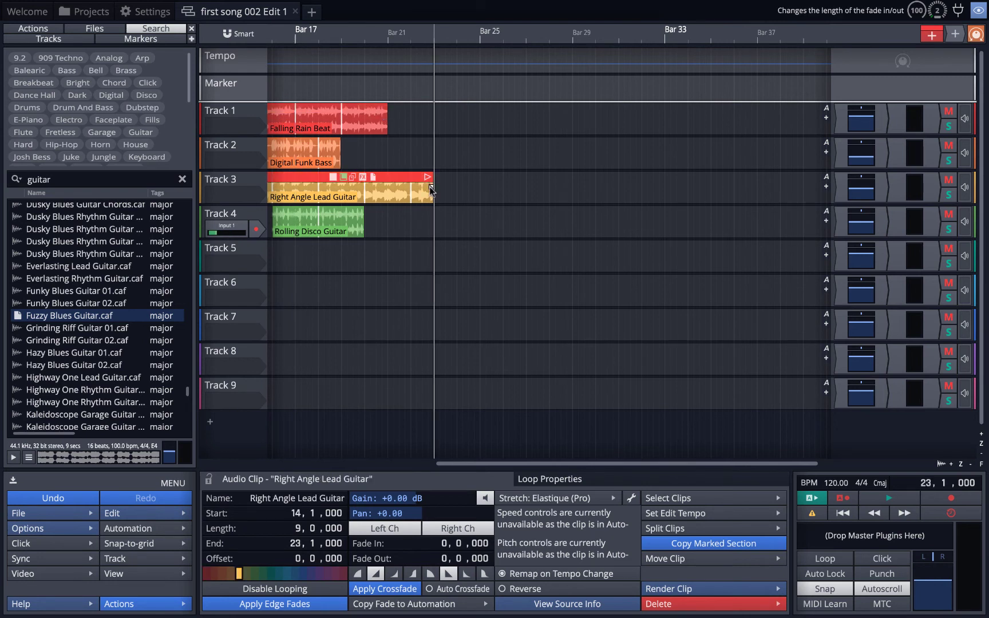
left_click_drag(422, 187, 320, 191)
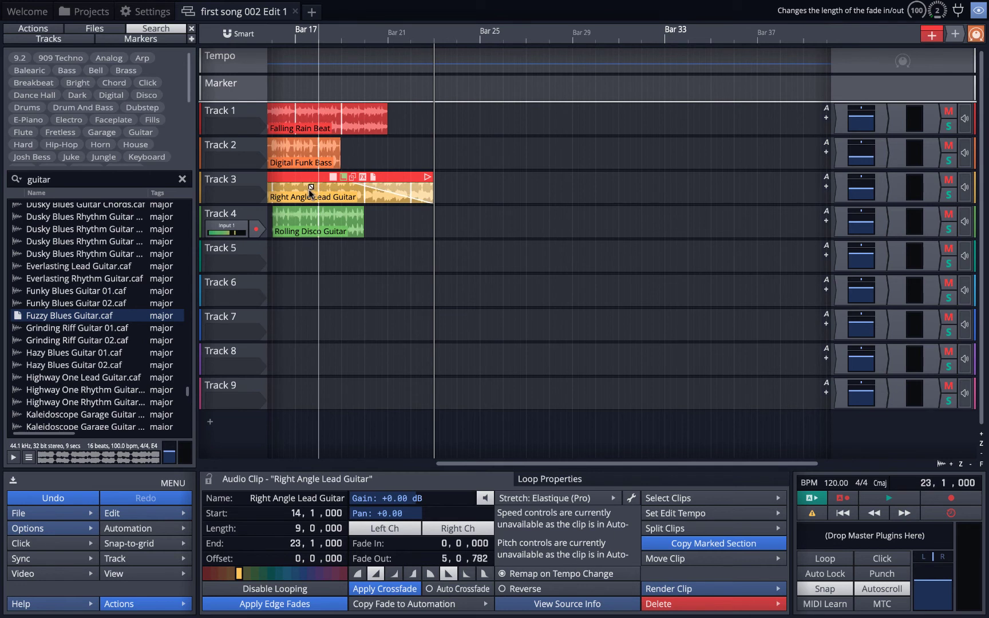
left_click(384, 121)
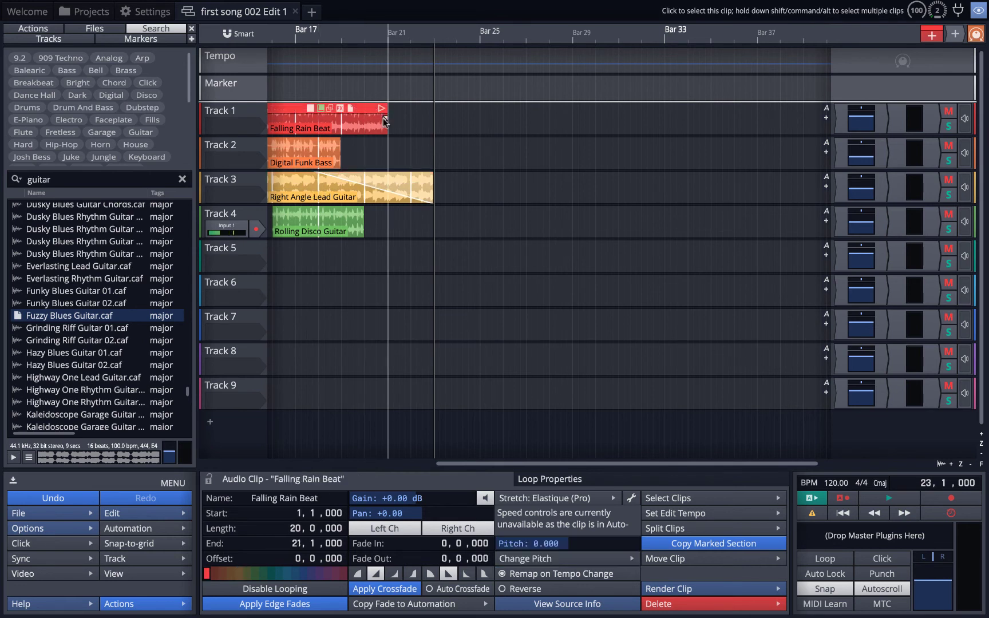
left_click(386, 121)
left_click_drag(368, 122, 346, 122)
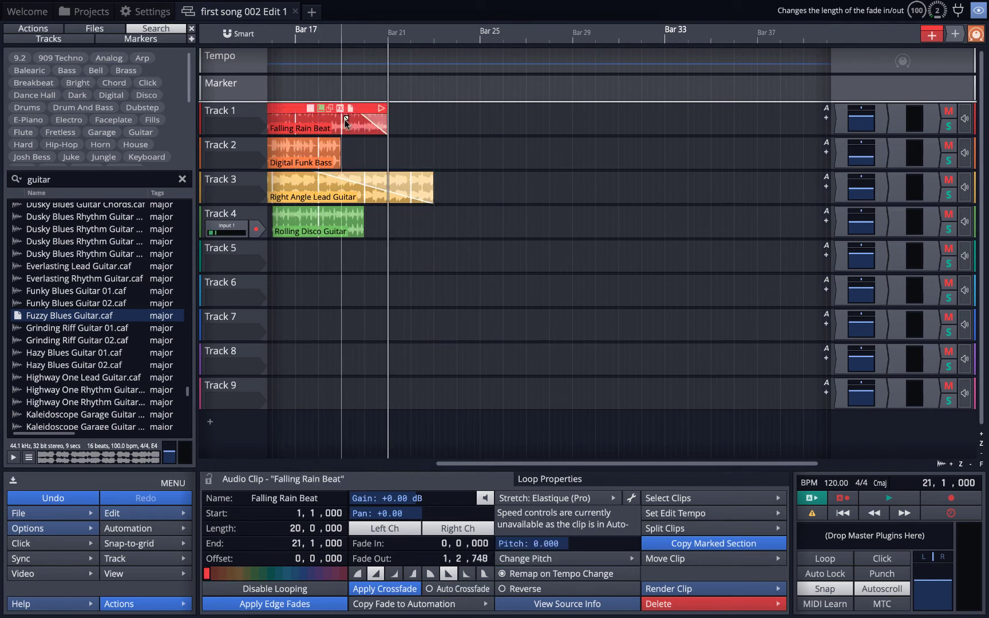
Play the faded ending from bar 17 and bring the whole arrangement back into view.
left_click(287, 37)
key("space")
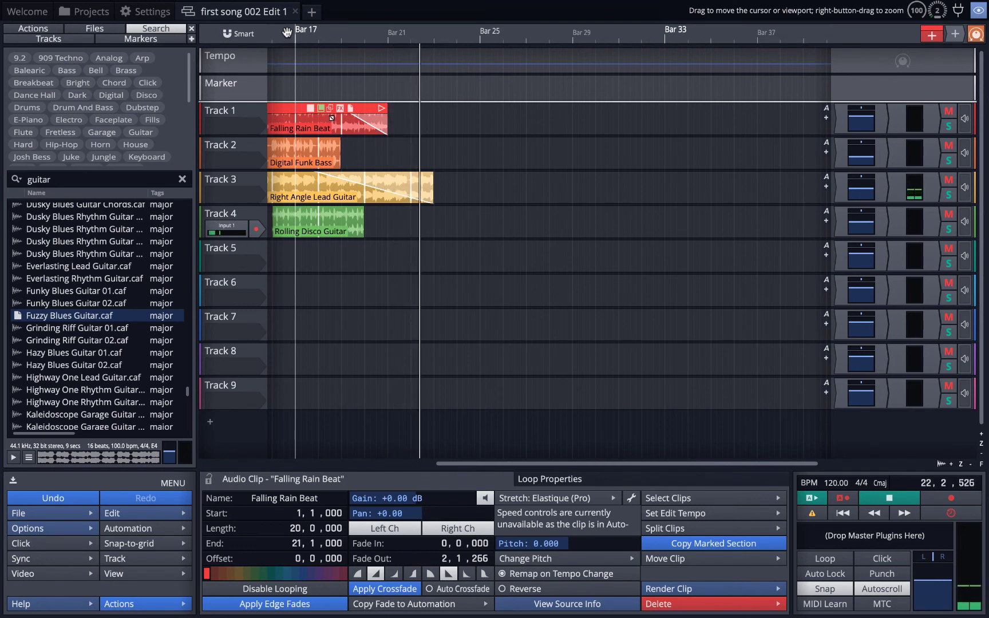
key("space")
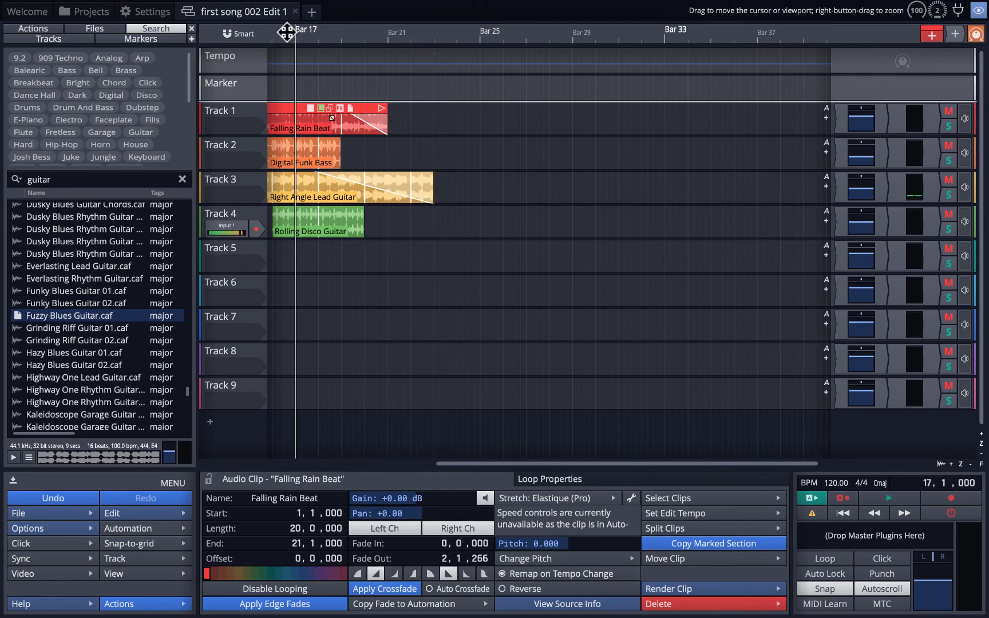
double_click(522, 464)
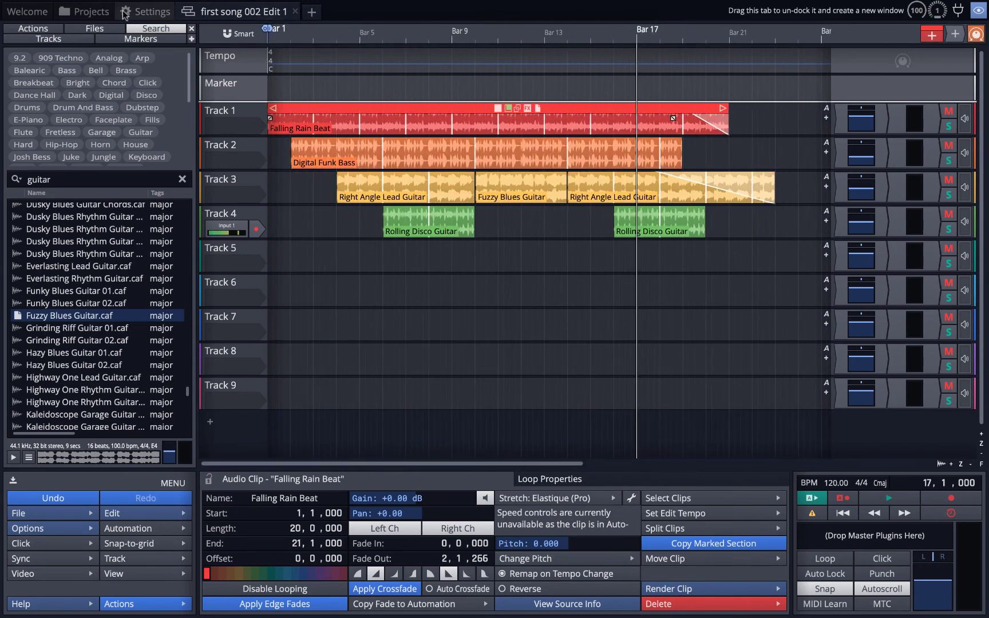
left_click(95, 28)
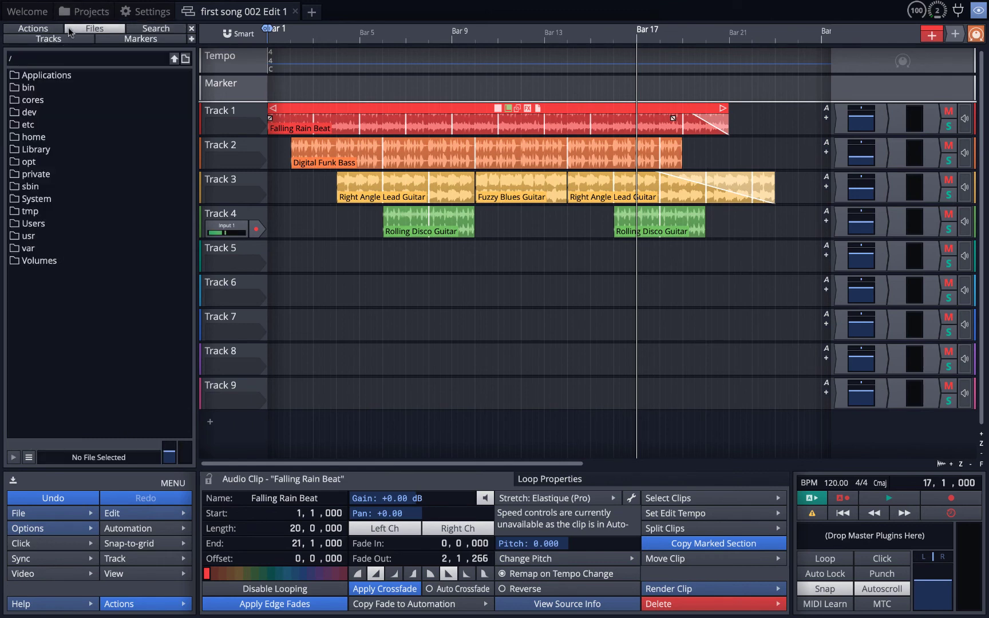
left_click(47, 29)
mouse_move(59, 5)
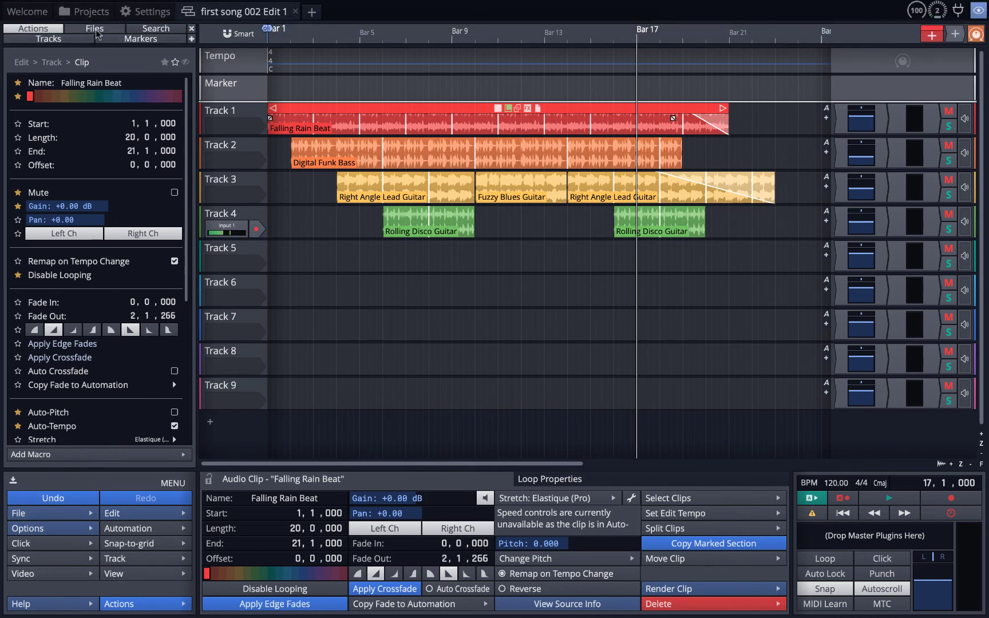
Save the edit as a new version named "first song 002 Edit 2" in the first song 002 folder.
left_click(24, 515)
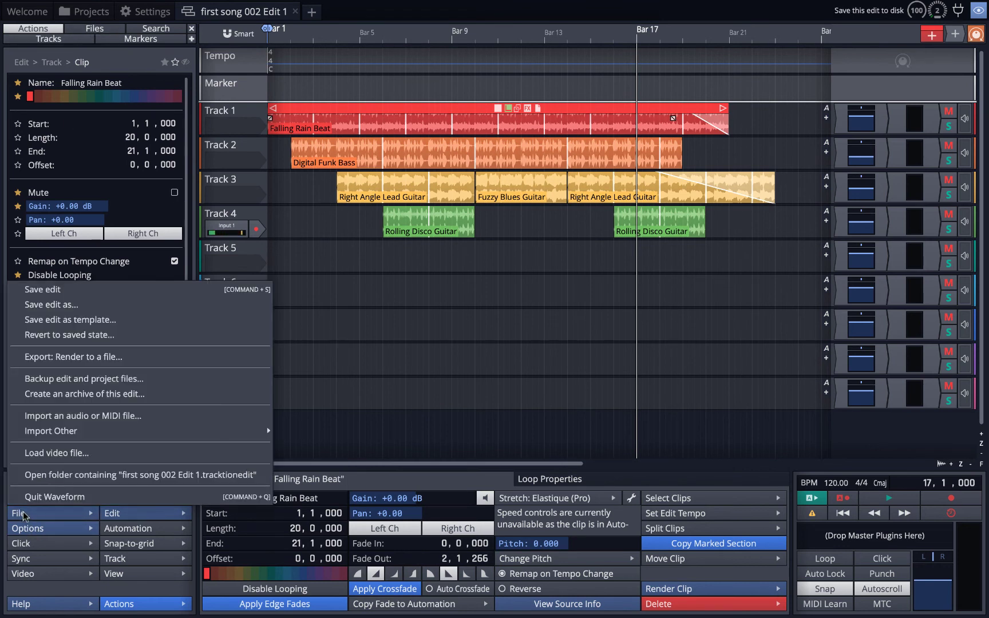
left_click(61, 308)
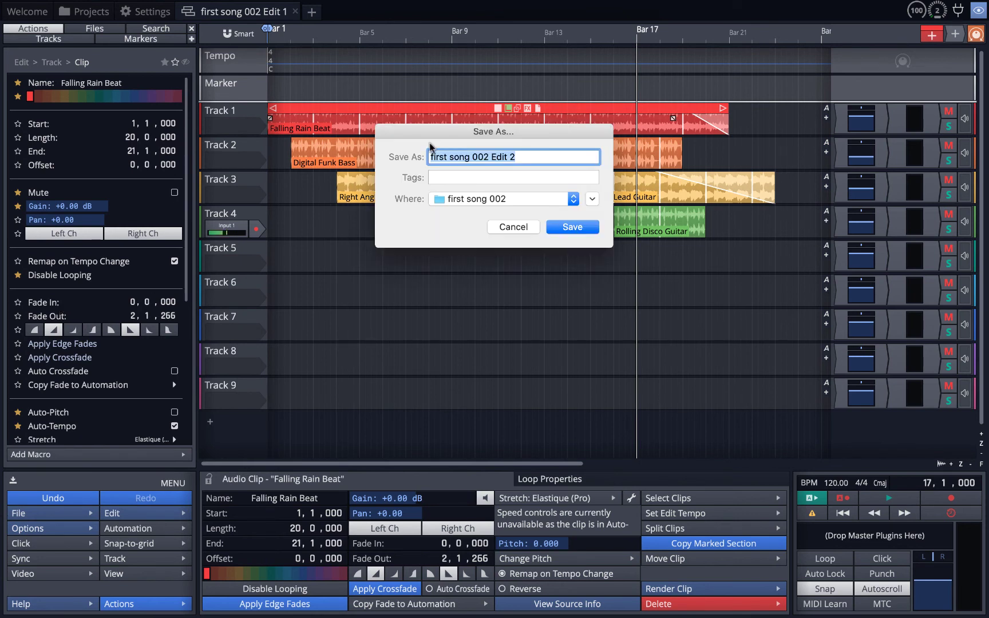
left_click(572, 228)
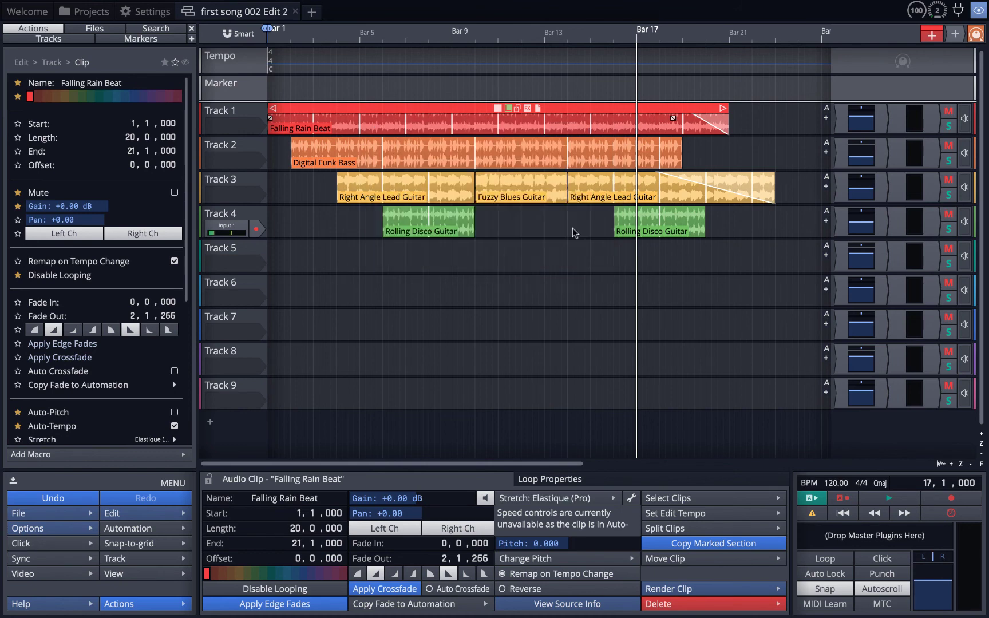
Start an export render of the edit with MP3 file as the format.
left_click(28, 517)
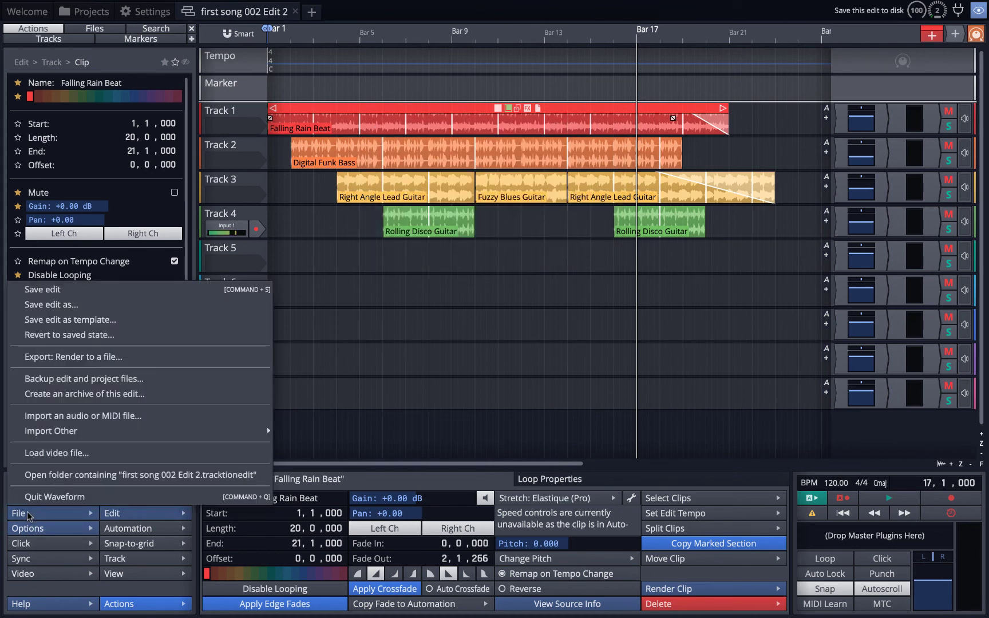
left_click(73, 356)
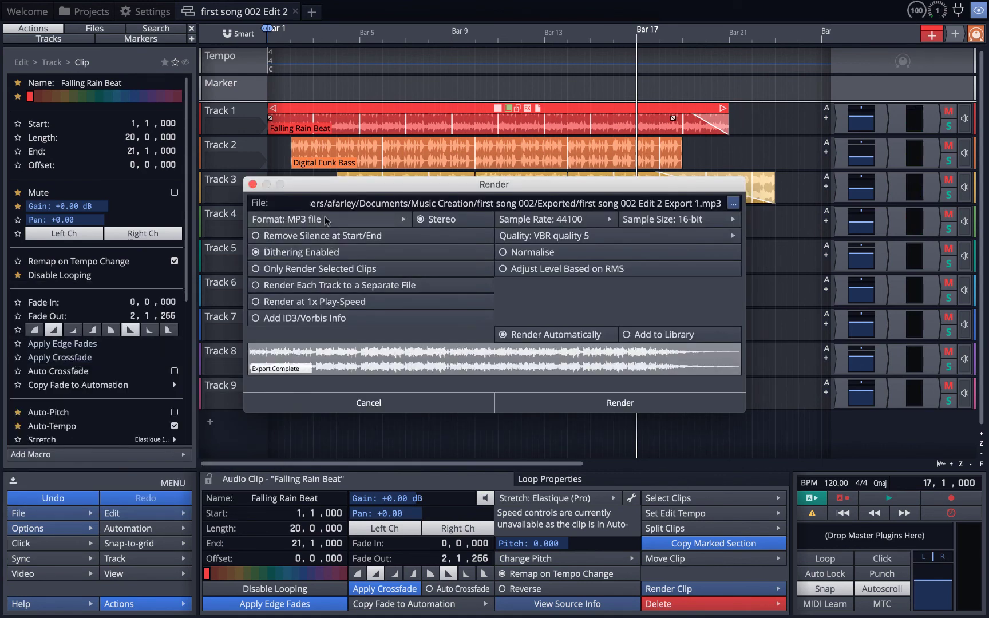
left_click(372, 221)
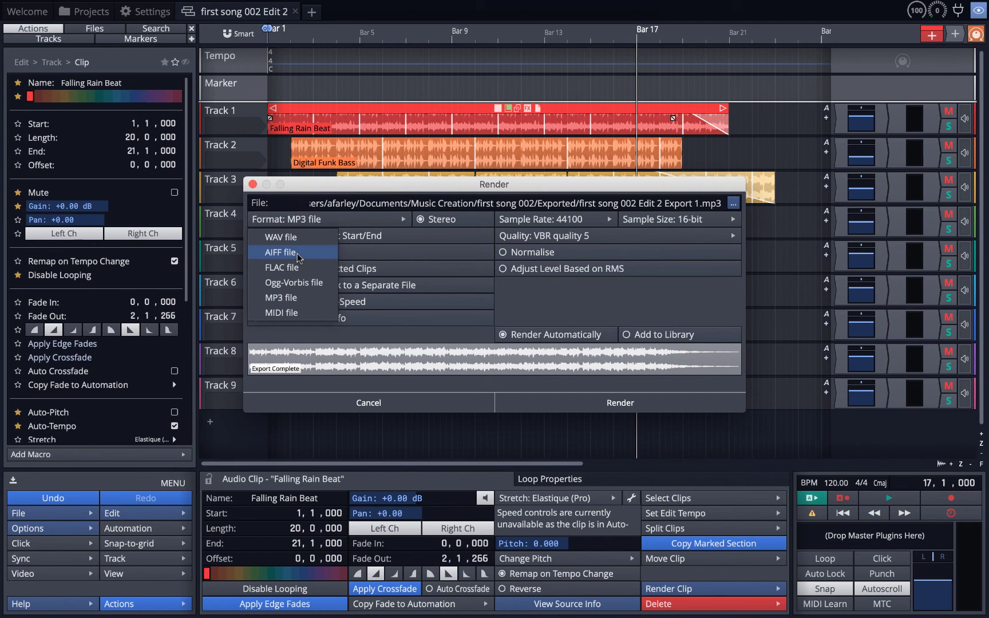
left_click(291, 302)
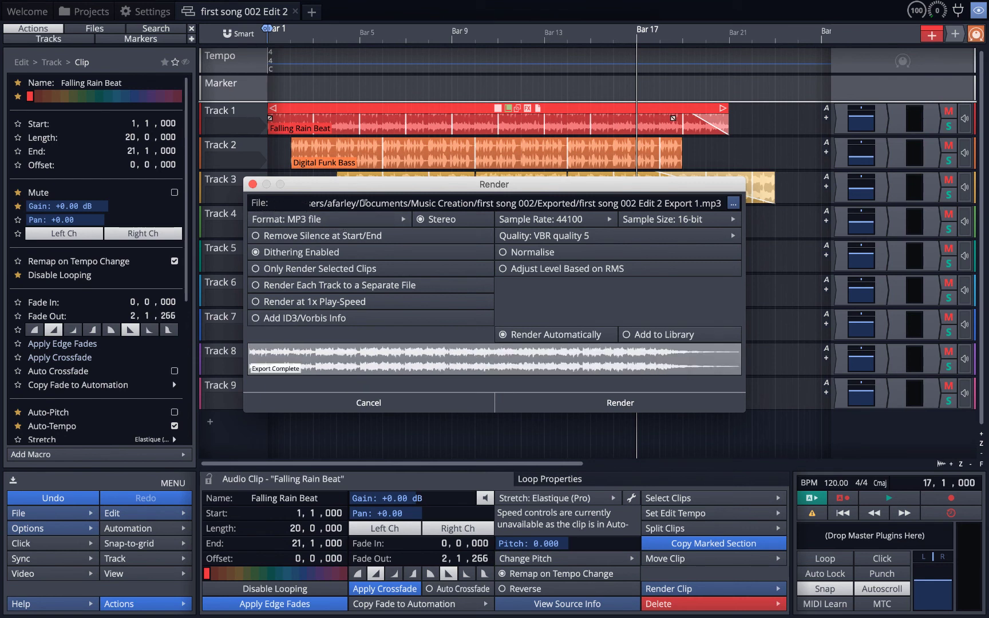
Set the render destination to the Desktop under the name "first song 002 Edit 2 Export 1" and render the MP3.
left_click(733, 203)
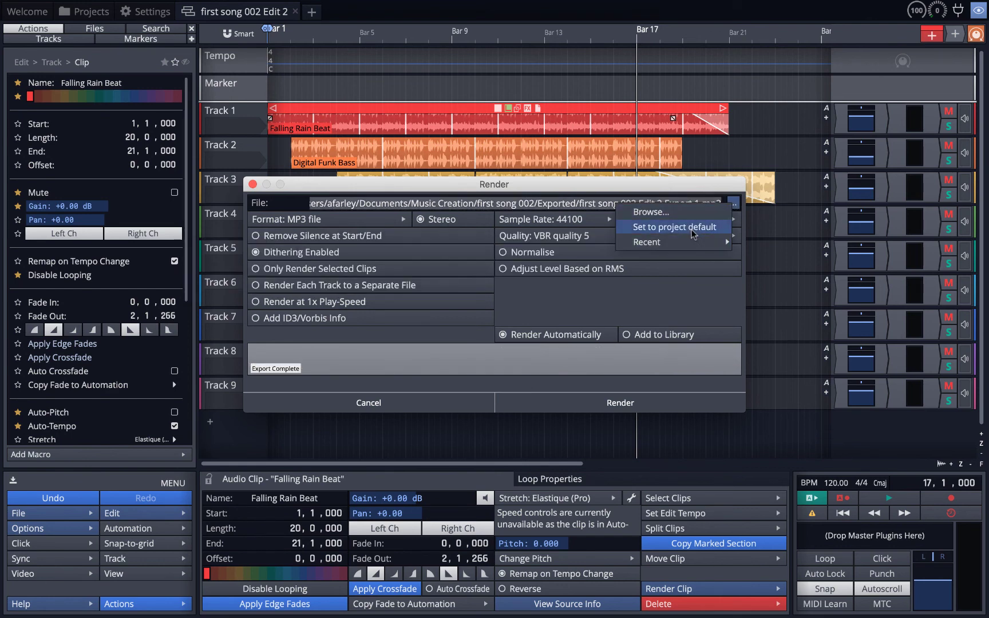
left_click(651, 211)
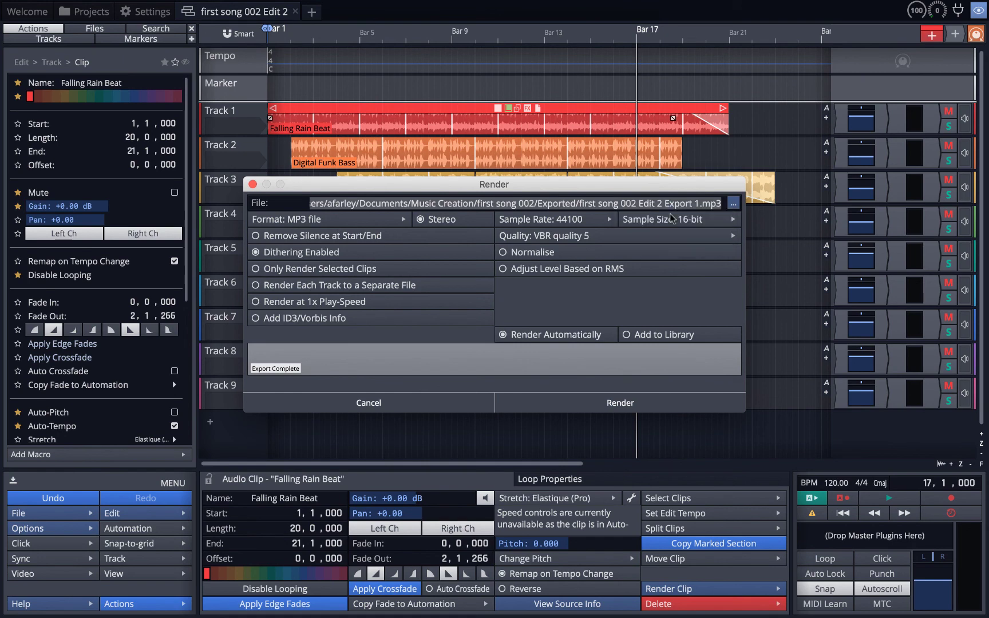
left_click(490, 200)
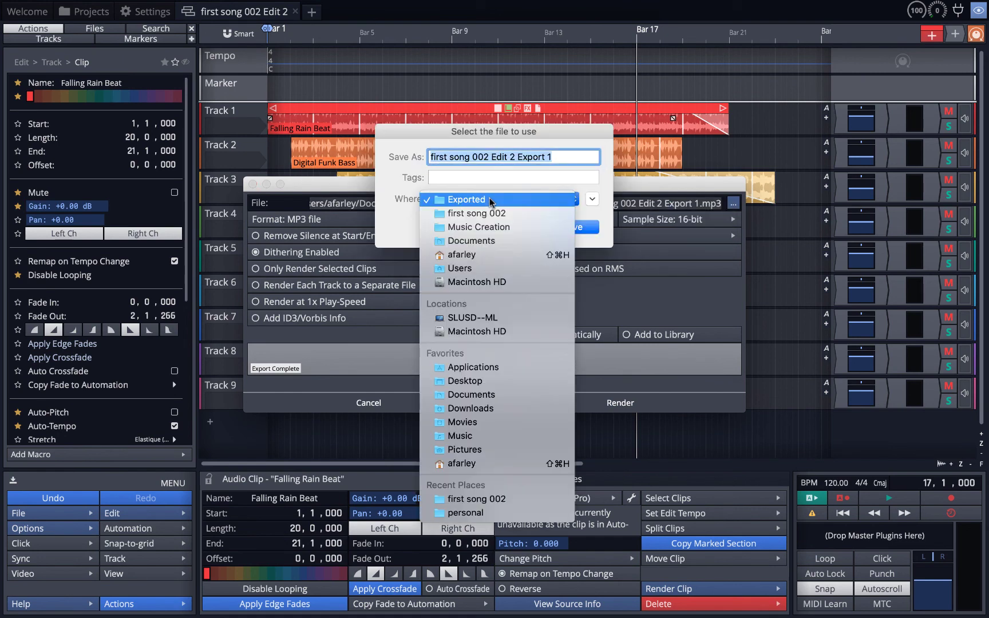
left_click(465, 382)
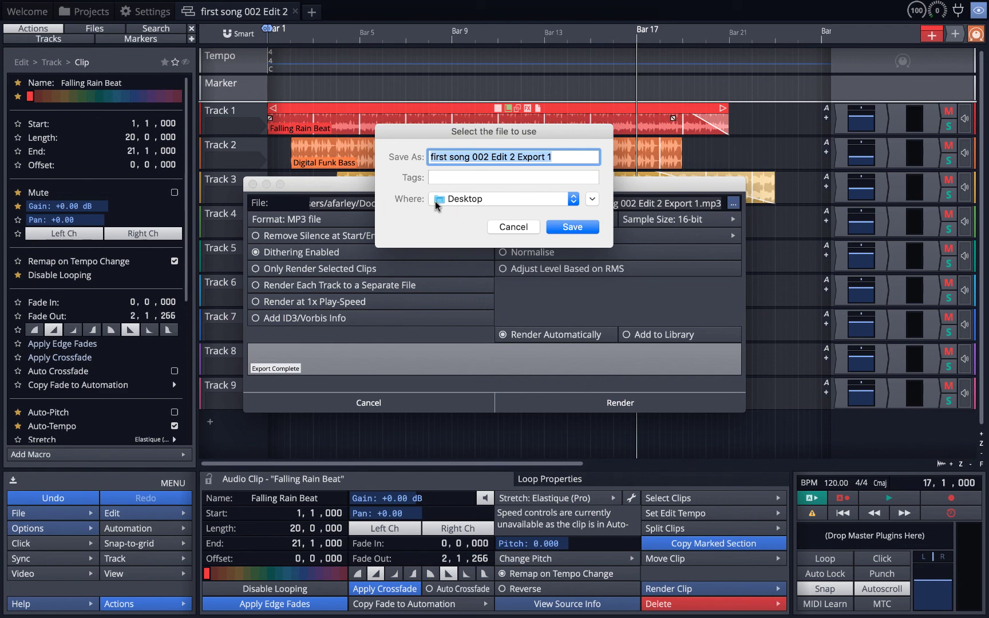
left_click(592, 199)
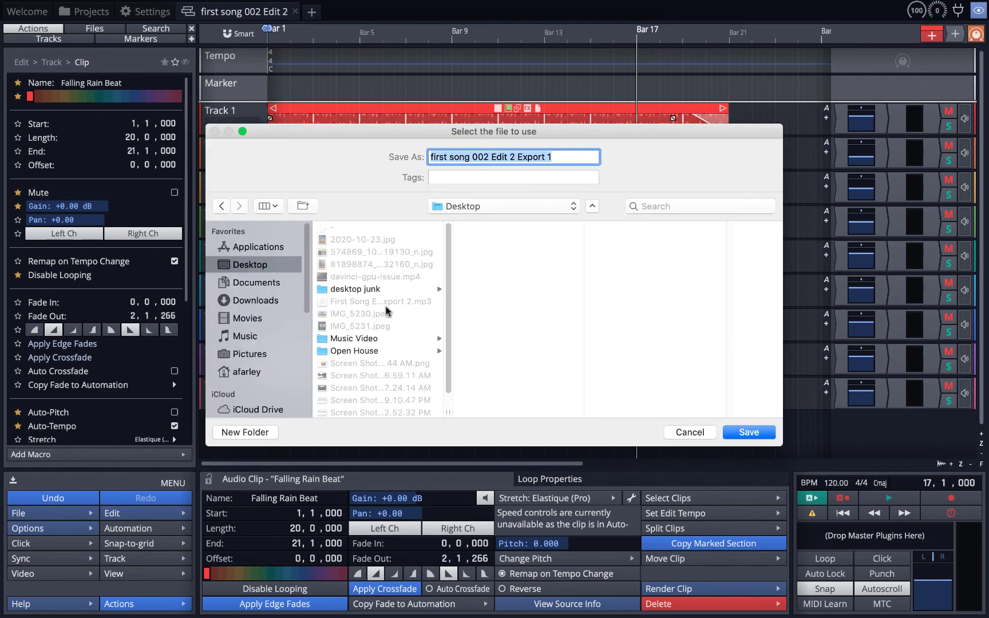
left_click(749, 432)
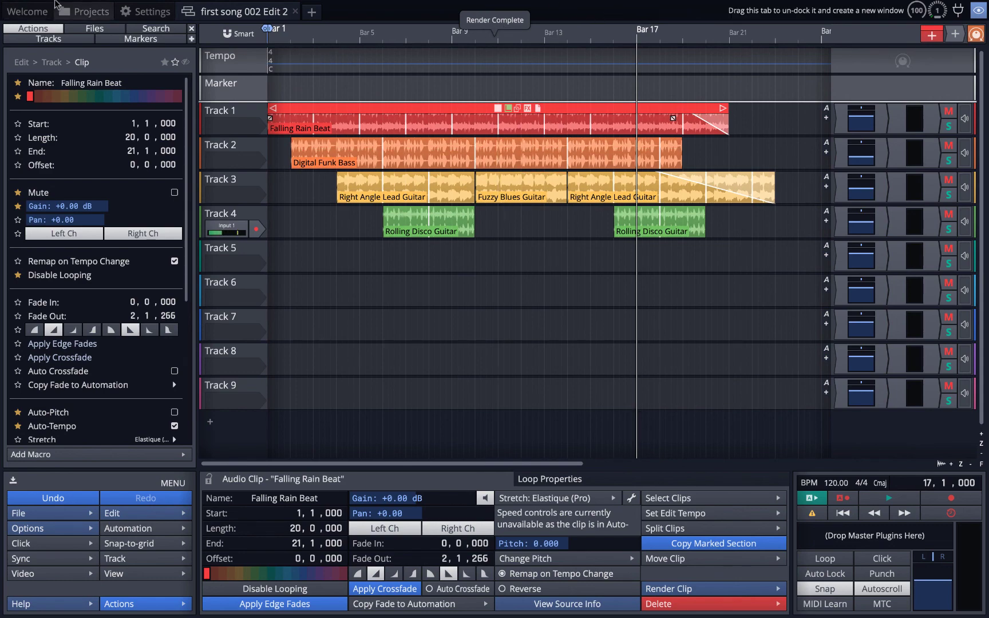
Take Waveform out of full screen and move its window aside to uncover the exported MP3 files on the desktop.
mouse_move(58, 3)
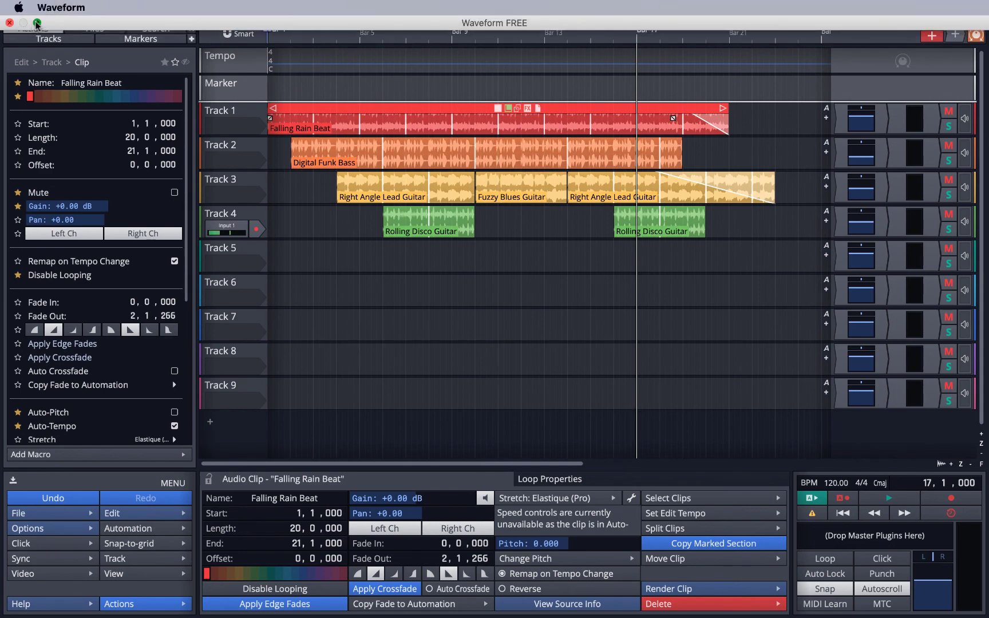
left_click(33, 23)
left_click_drag(898, 26, 583, 116)
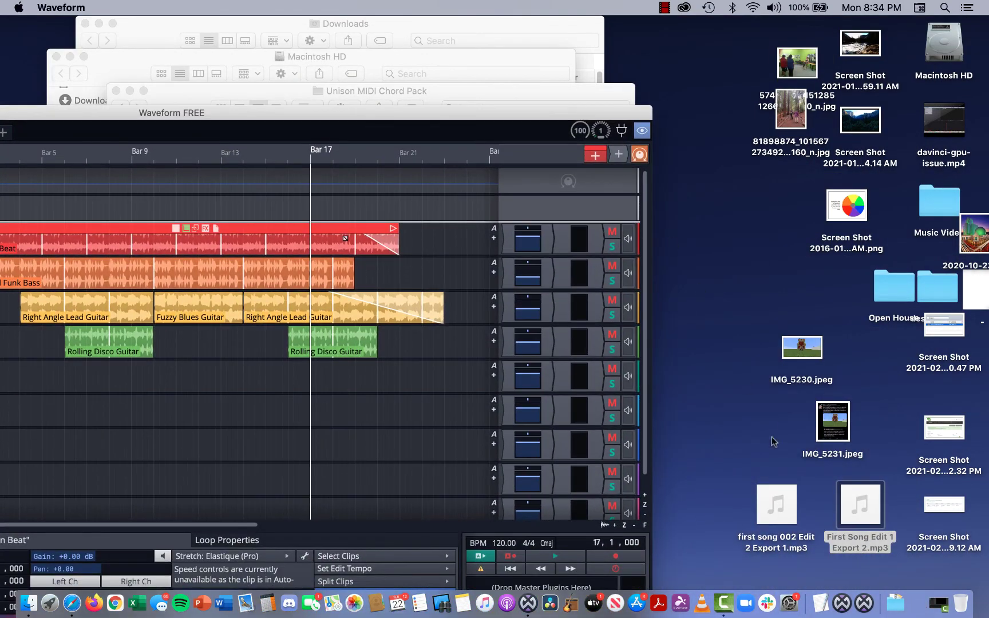
Preview the desktop file "First Song Edit 1 Export 2.mp3" briefly and stop its playback.
left_click(860, 504)
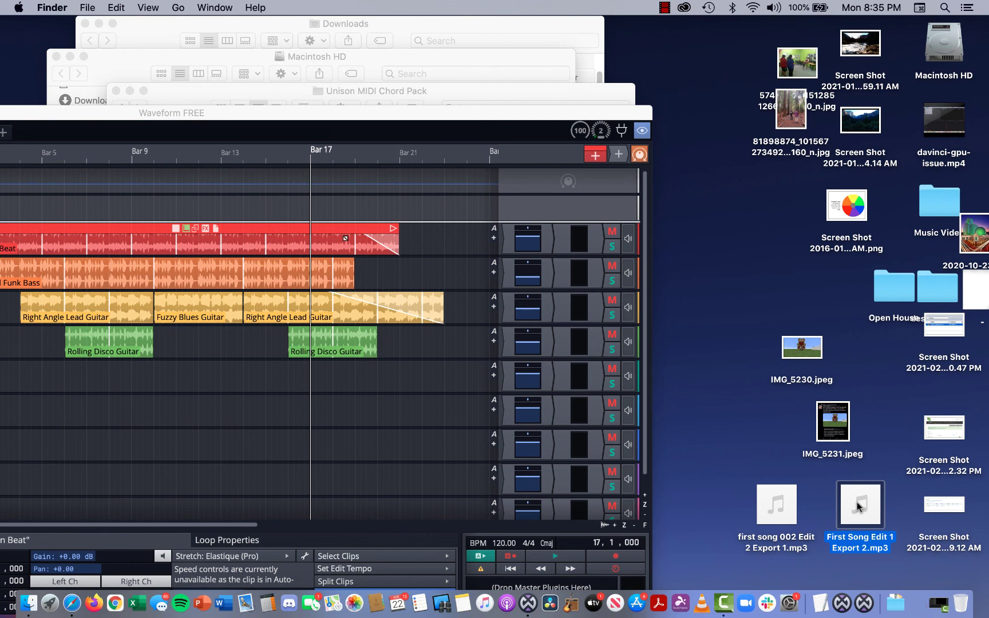
left_click(751, 432)
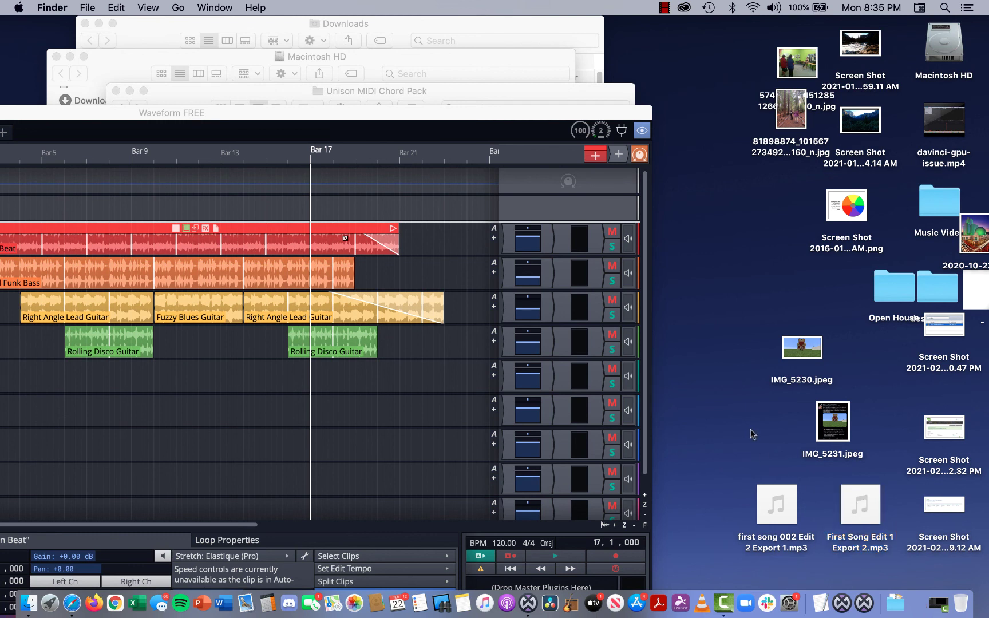
left_click(861, 510)
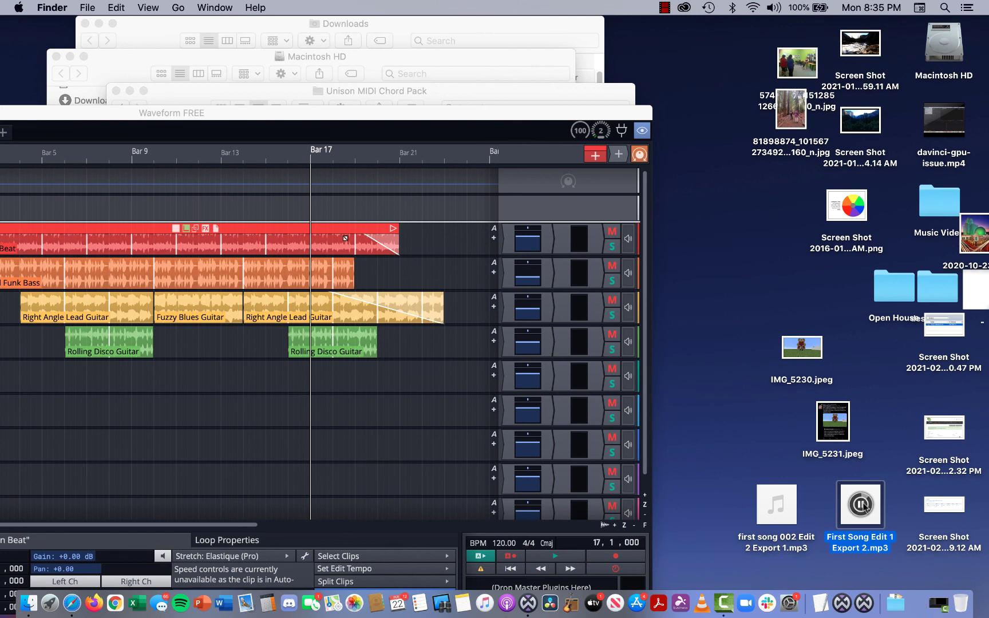
left_click(861, 504)
Move the Waveform window back over the desktop so the whole arrangement is in view.
left_click_drag(240, 113, 570, 23)
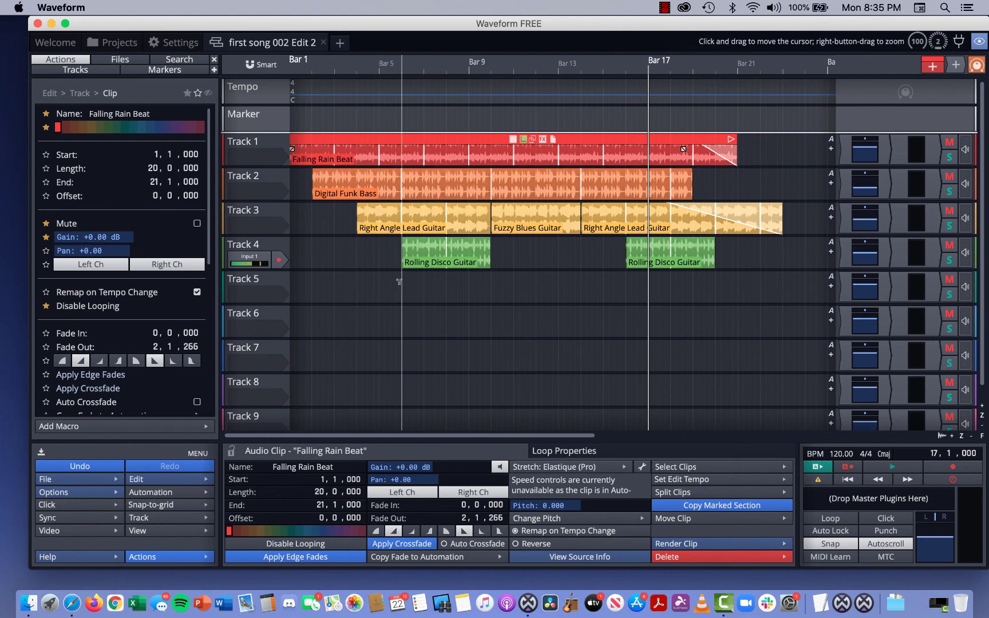
scroll(367, 268, "down", 2)
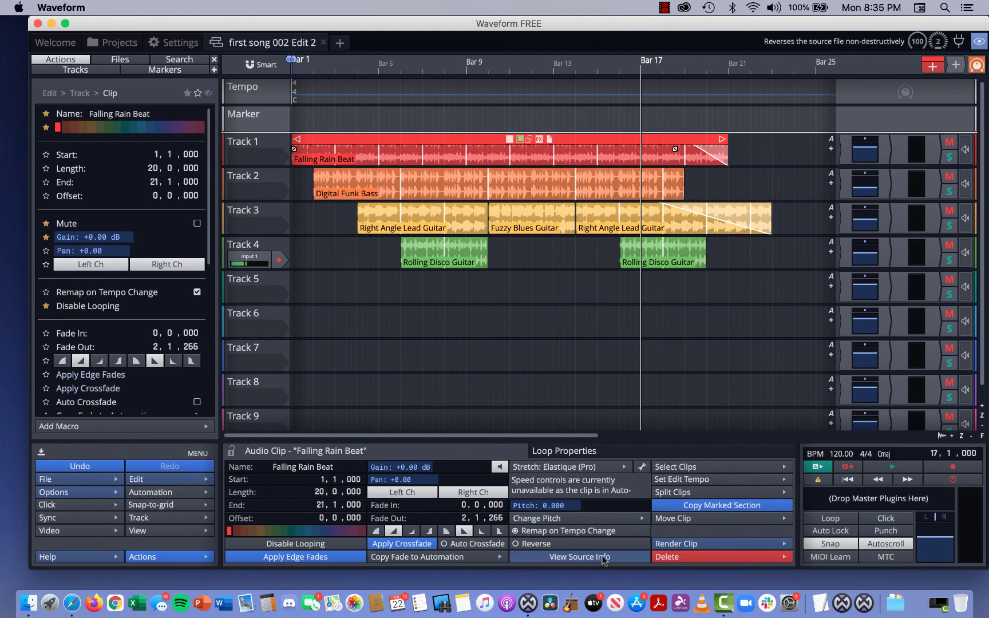
left_click_drag(745, 24, 484, 28)
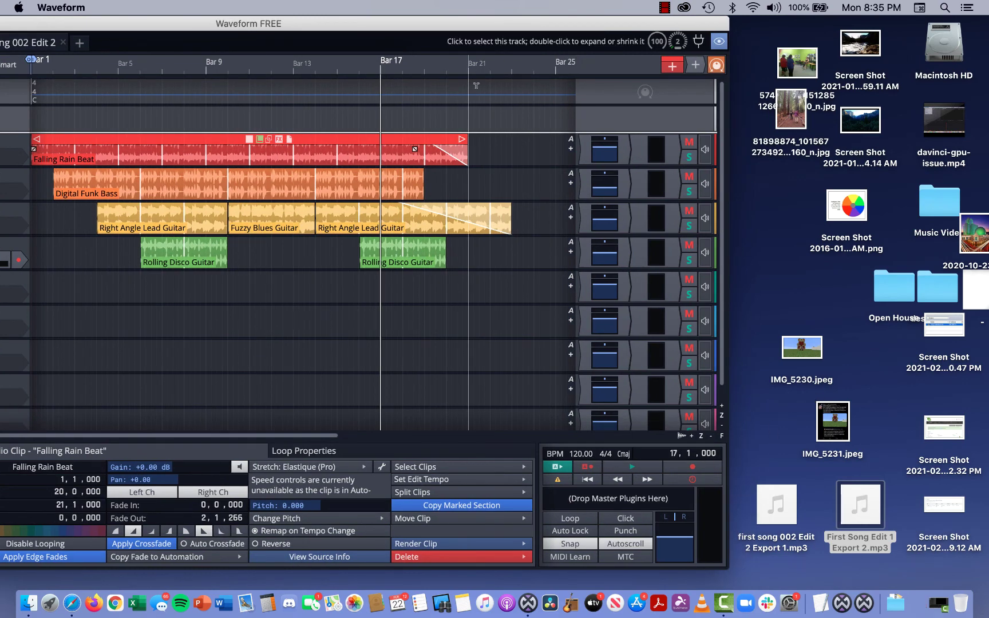
double_click(428, 23)
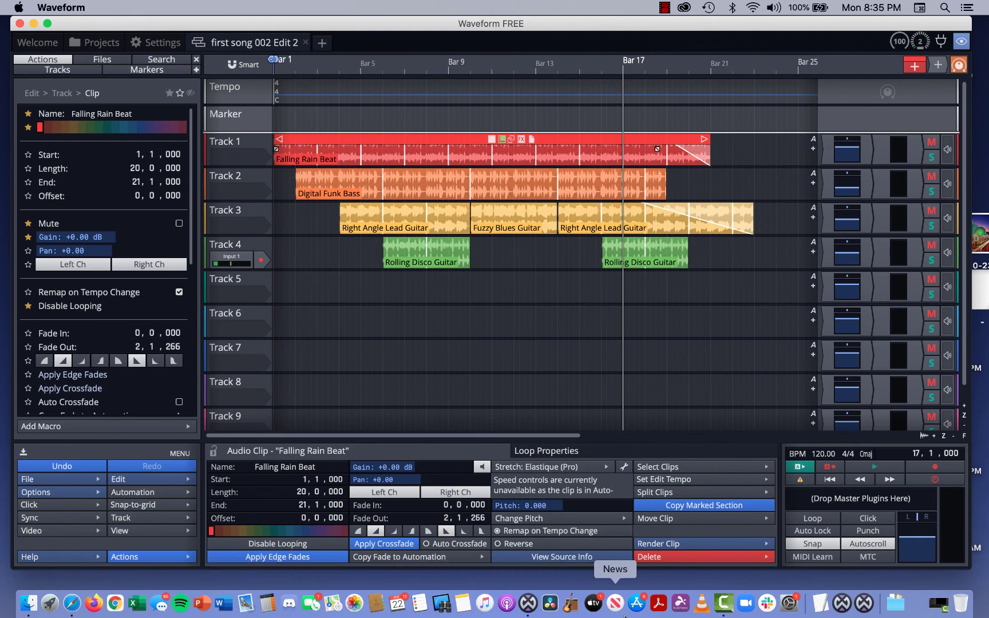
left_click(724, 603)
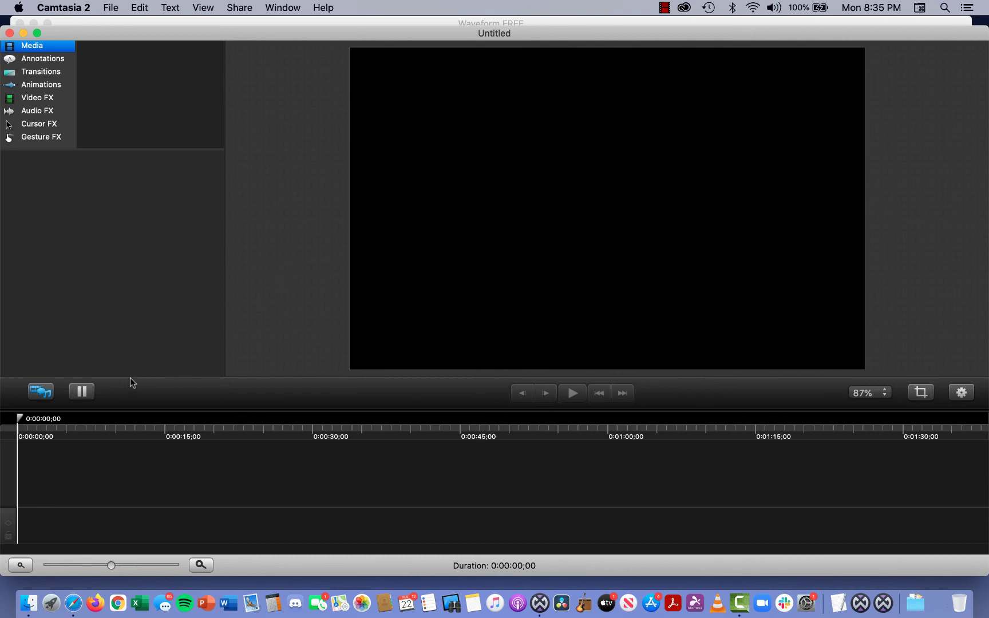
left_click(665, 8)
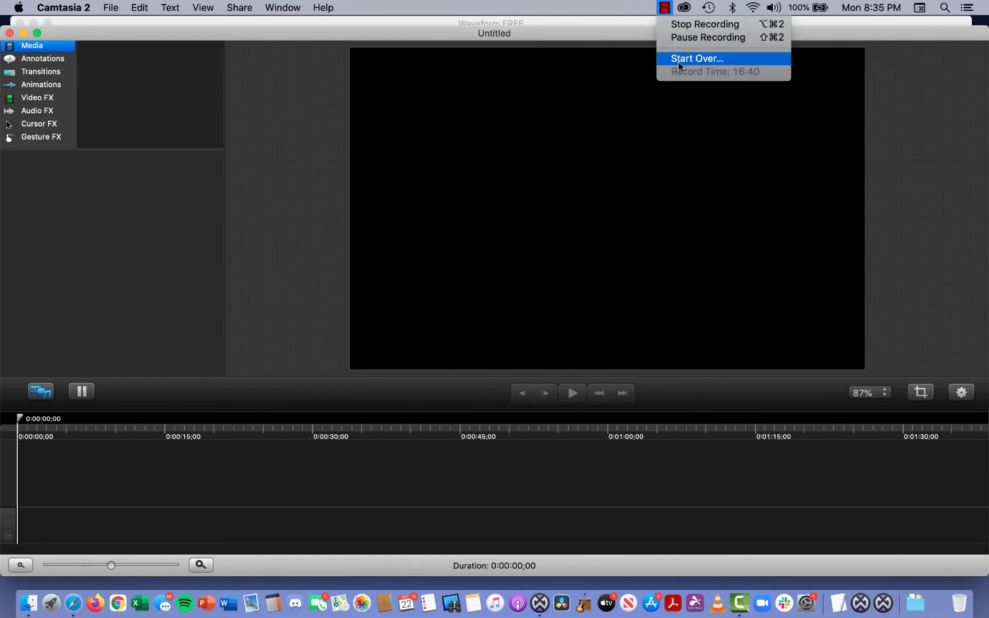